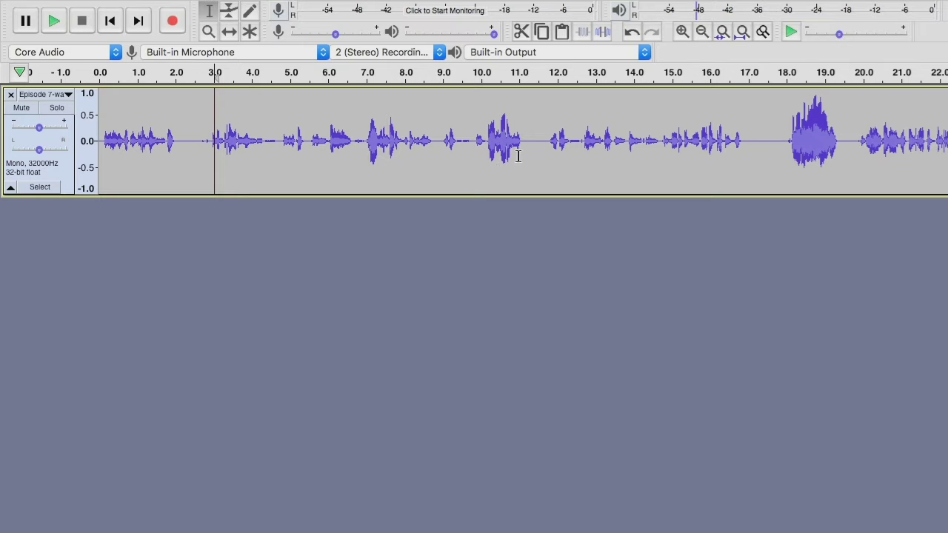
# Step: Look through the first few minutes of the episode's waveform and return to the start of the track
pyautogui.hscroll(10, 614, 150)
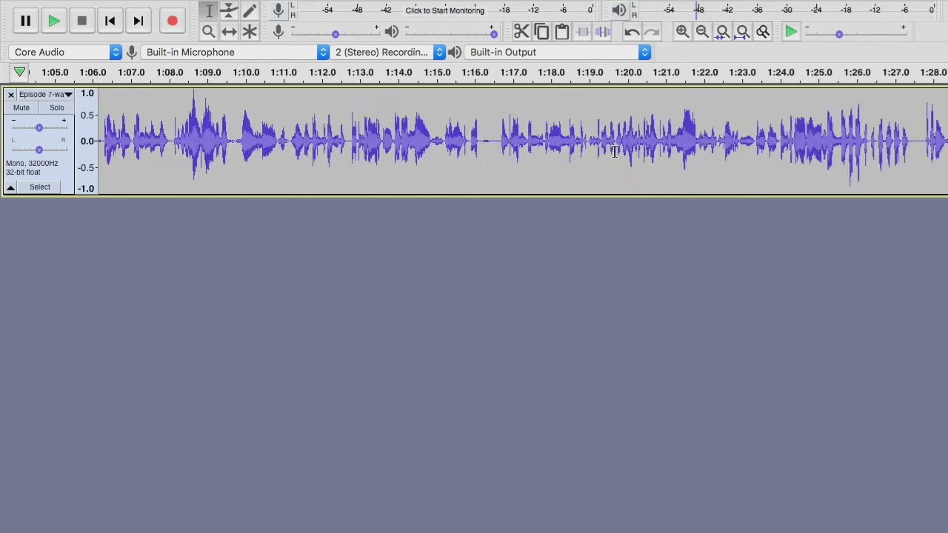
pyautogui.hscroll(15, 614, 151)
pyautogui.hscroll(-5, 610, 152)
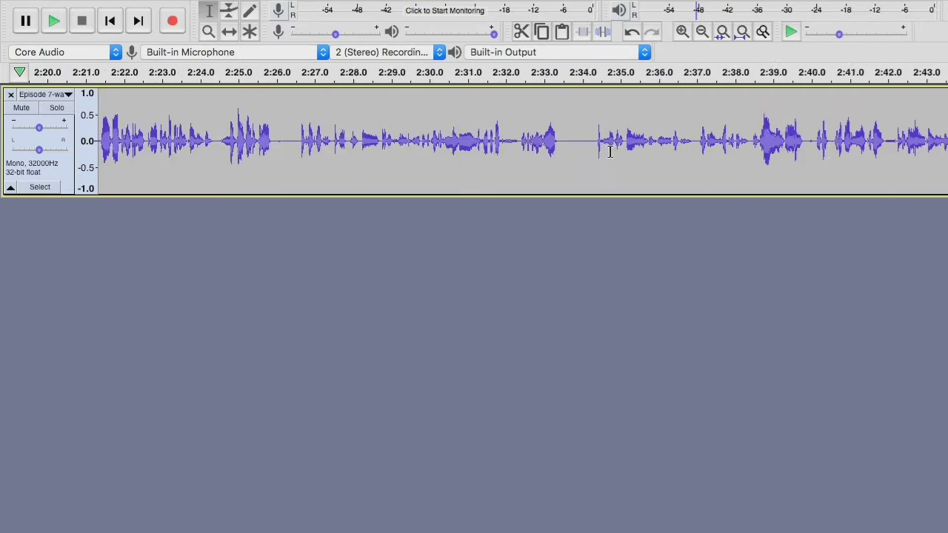
pyautogui.hscroll(-3, 609, 152)
pyautogui.click(504, 160)
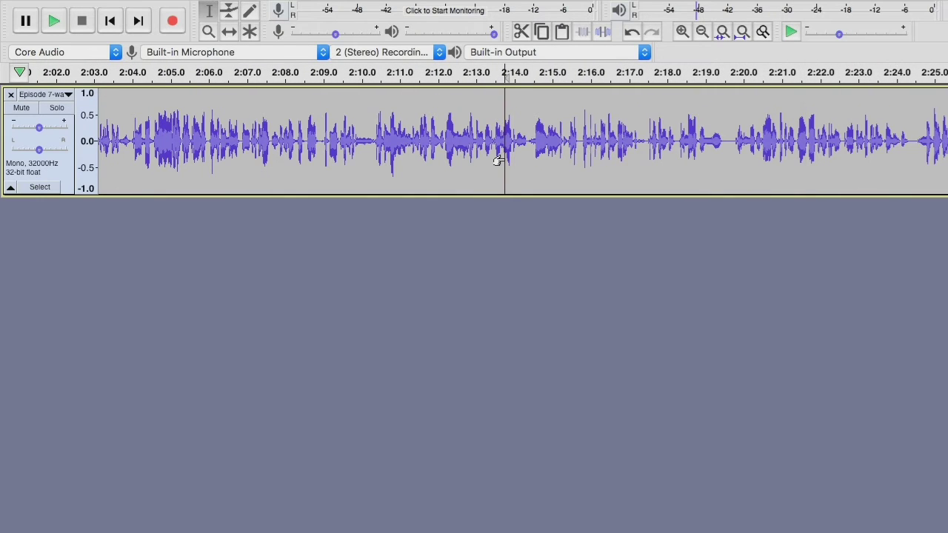
pyautogui.hscroll(-18, 500, 159)
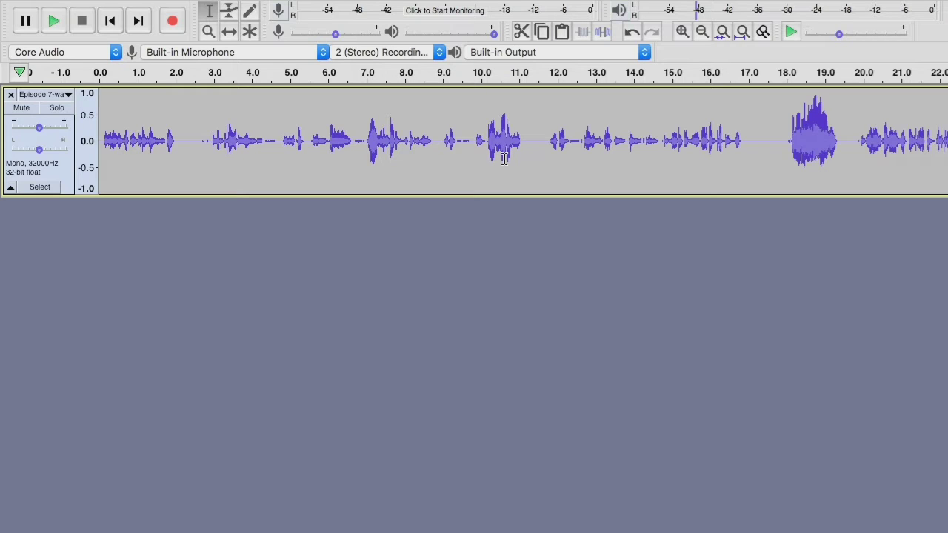
# Step: Select the silent gap from about 16.9 to 17.9 seconds and play it to listen for background noise
pyautogui.click(745, 112)
pyautogui.moveTo(746, 113); pyautogui.dragTo(783, 112)
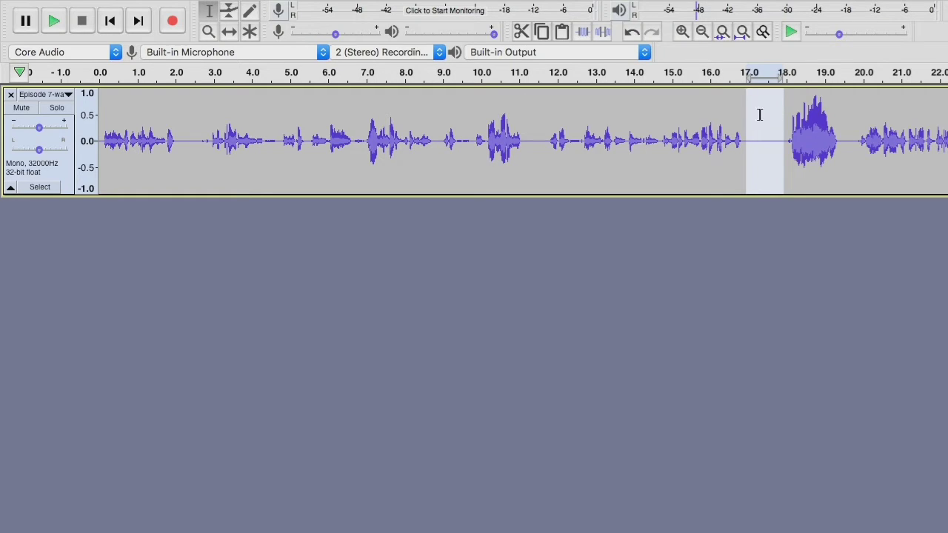
pyautogui.click(55, 22)
# Step: Select the silent gap from about 11.1 to 11.7 seconds, listen to it, and capture it as the noise profile for Noise Reduction
pyautogui.moveTo(523, 117); pyautogui.dragTo(547, 116)
pyautogui.click(54, 21)
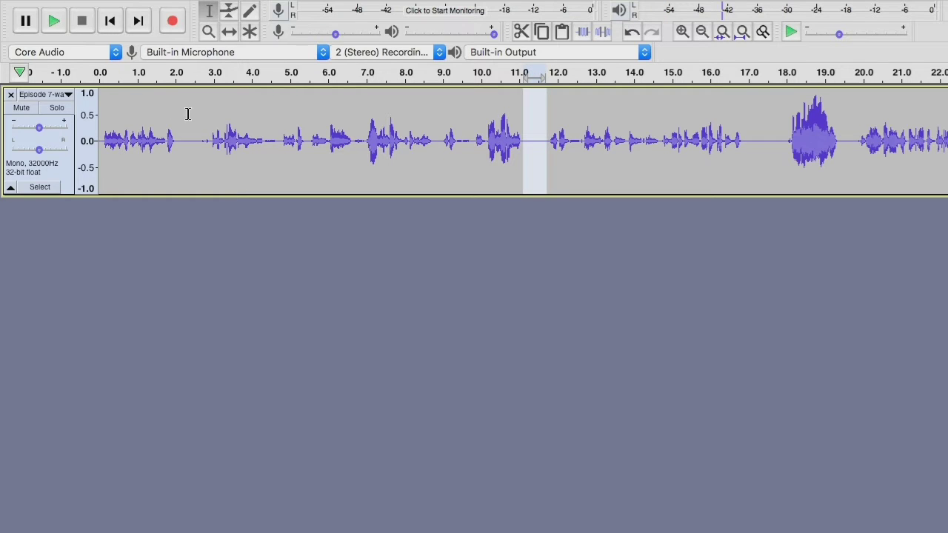
pyautogui.click(58, 24)
pyautogui.press('XF86AudioRaiseVolume')
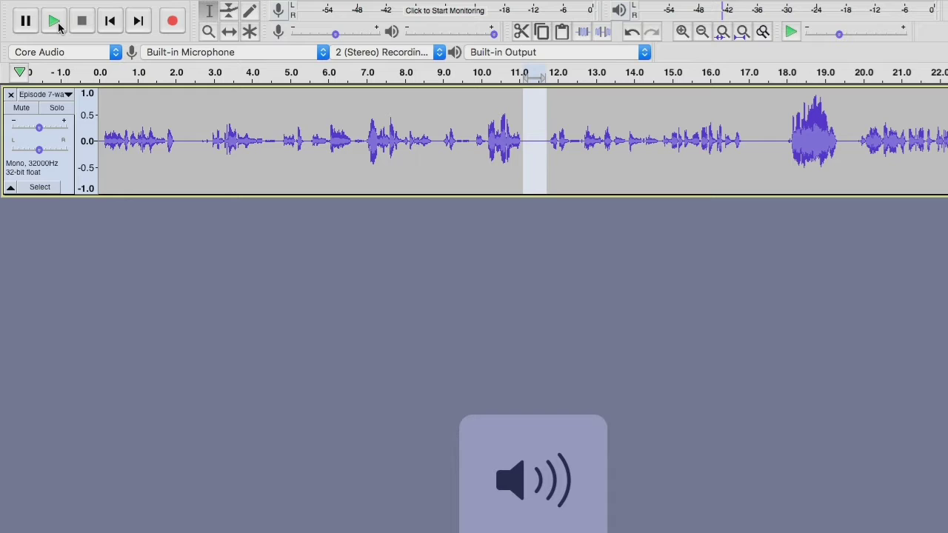
pyautogui.moveTo(375, 3)
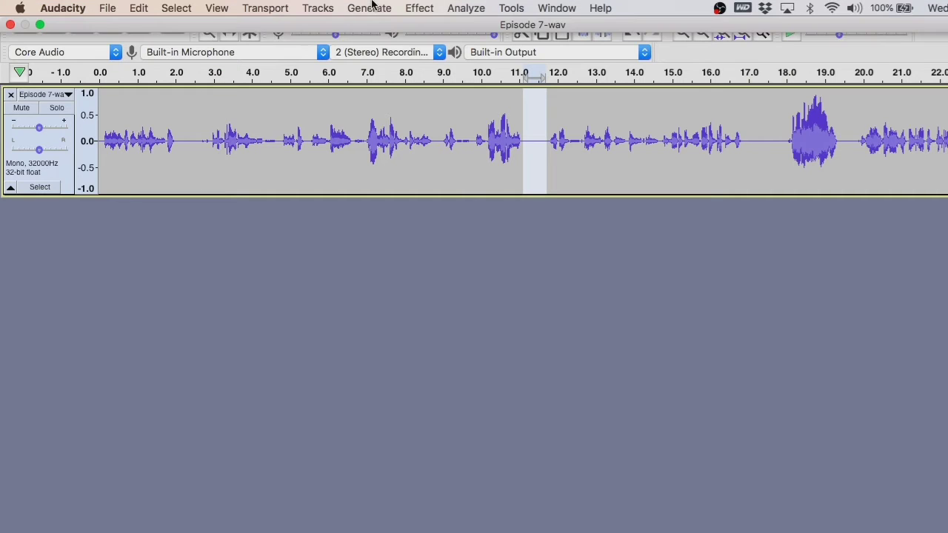
pyautogui.click(417, 8)
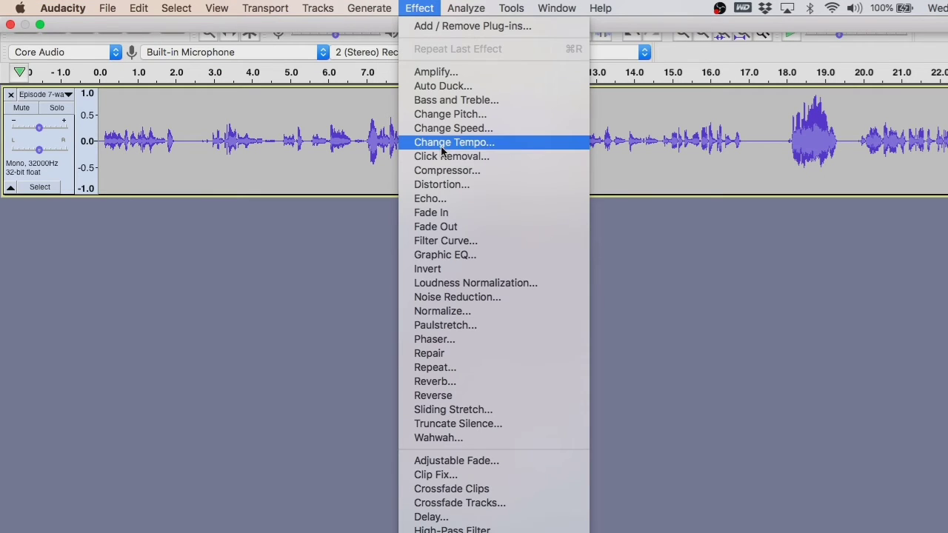
pyautogui.click(457, 297)
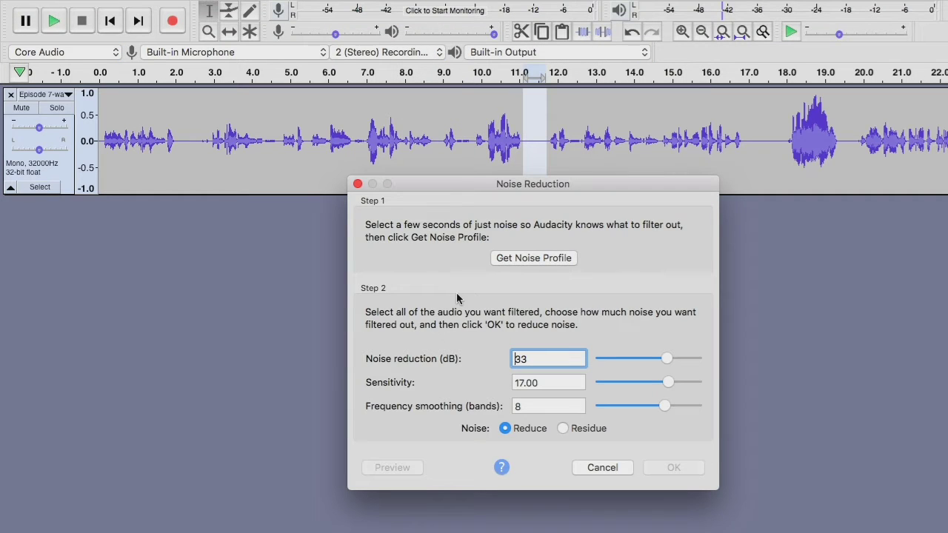
pyautogui.click(519, 259)
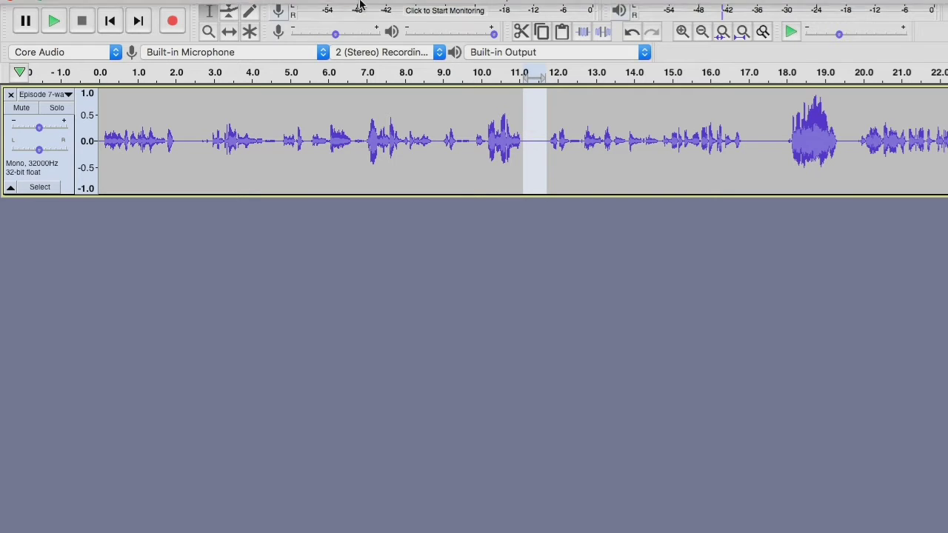
# Step: Select the entire episode track and apply Noise Reduction to it with the existing settings
pyautogui.click(419, 8)
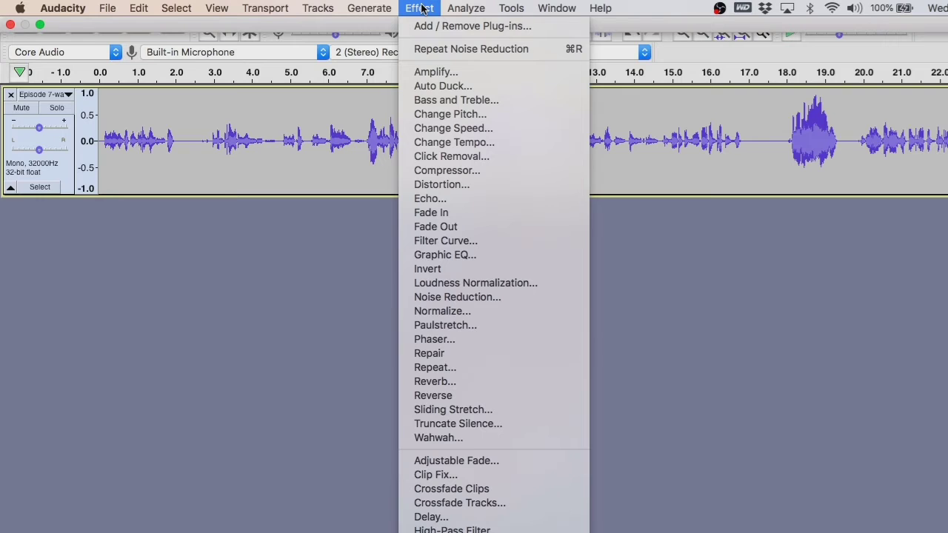
pyautogui.click(299, 294)
pyautogui.click(66, 169)
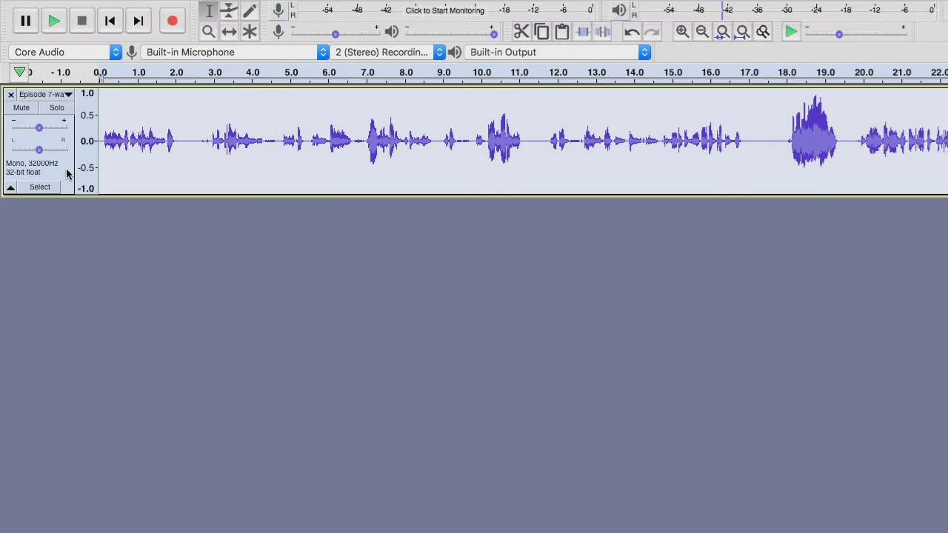
pyautogui.click(419, 9)
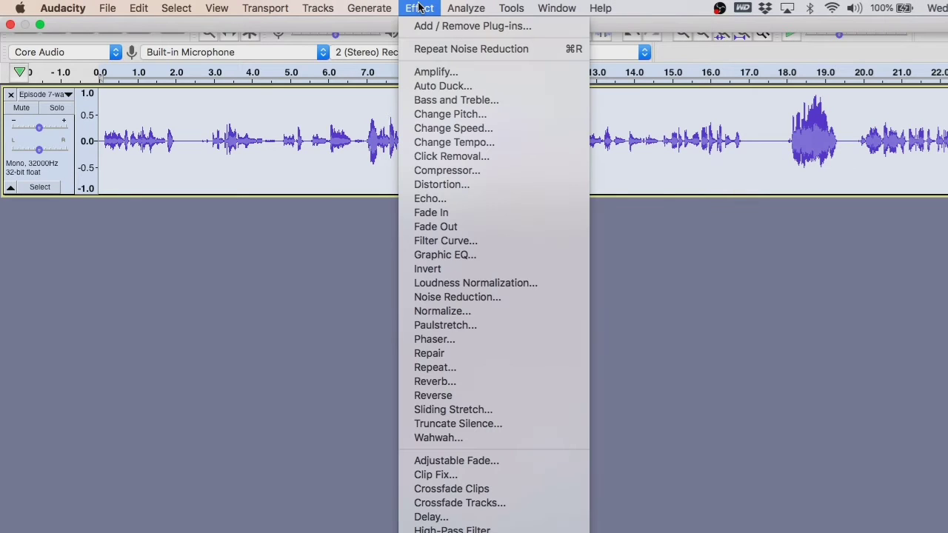
pyautogui.click(458, 296)
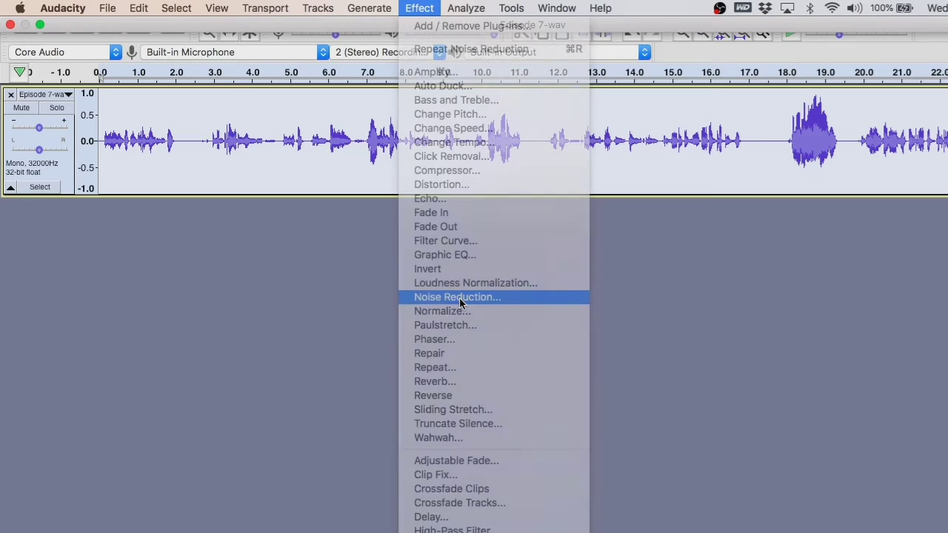
pyautogui.click(661, 468)
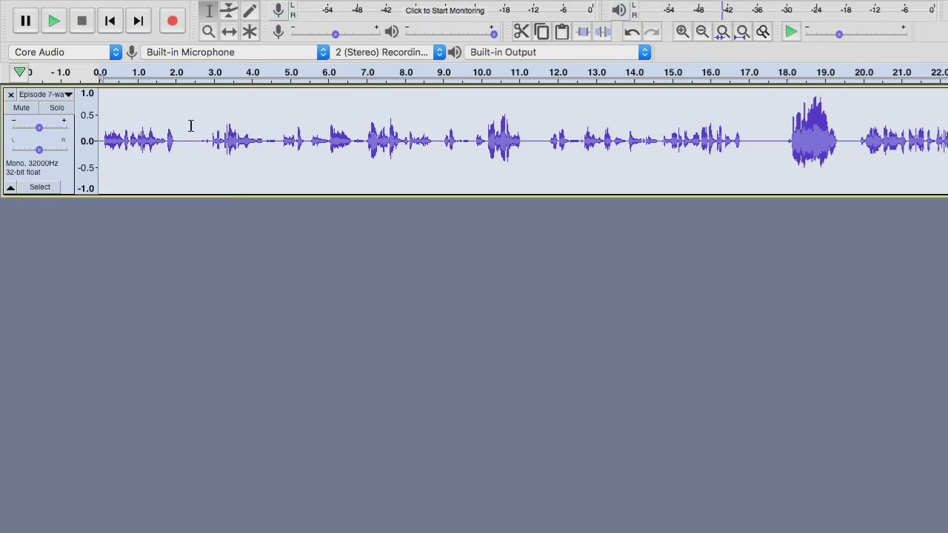
# Step: Play the silent gaps at about 2.2 to 2.6 seconds and 16.9 to 17.8 seconds to check for remaining noise
pyautogui.moveTo(185, 117); pyautogui.dragTo(200, 120)
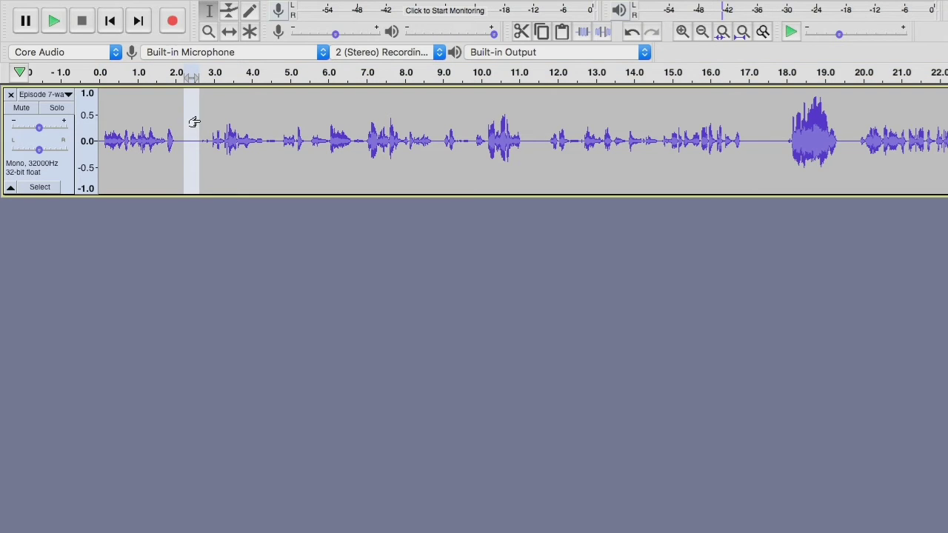
pyautogui.click(52, 23)
pyautogui.click(745, 118)
pyautogui.moveTo(746, 119); pyautogui.dragTo(782, 120)
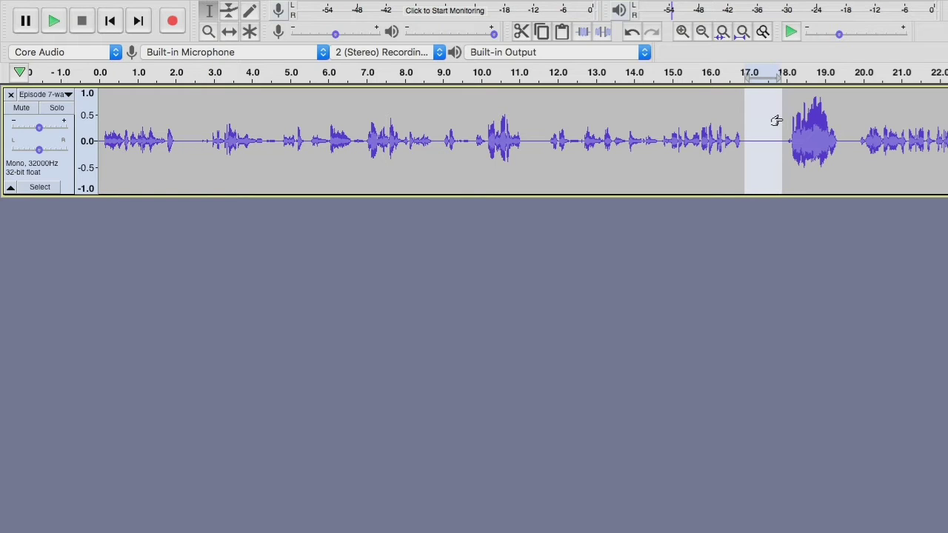
pyautogui.click(55, 22)
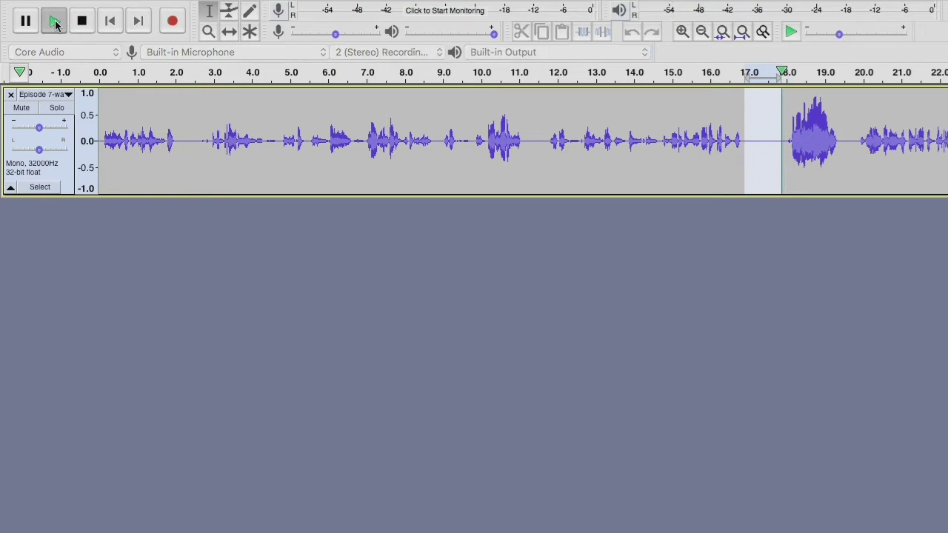
pyautogui.click(222, 132)
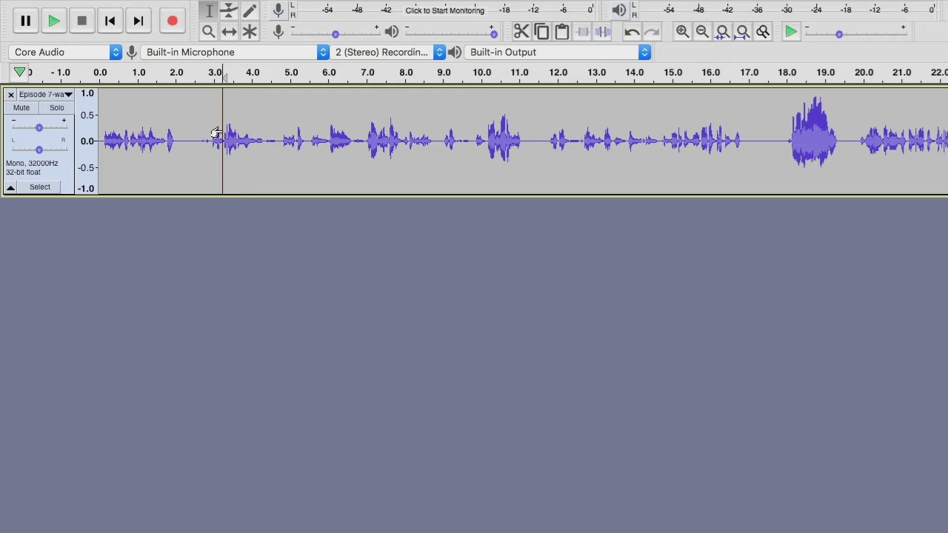
pyautogui.click(174, 127)
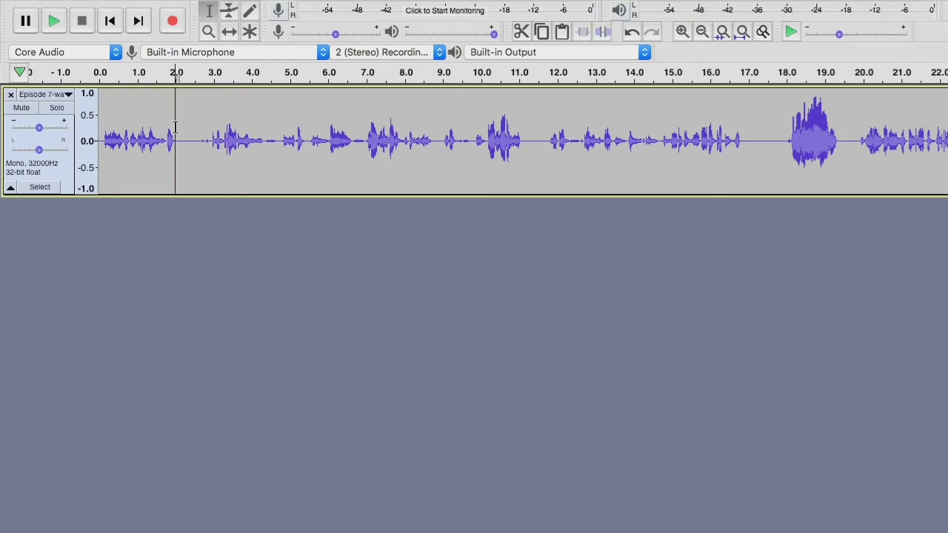
pyautogui.moveTo(176, 127); pyautogui.dragTo(211, 128)
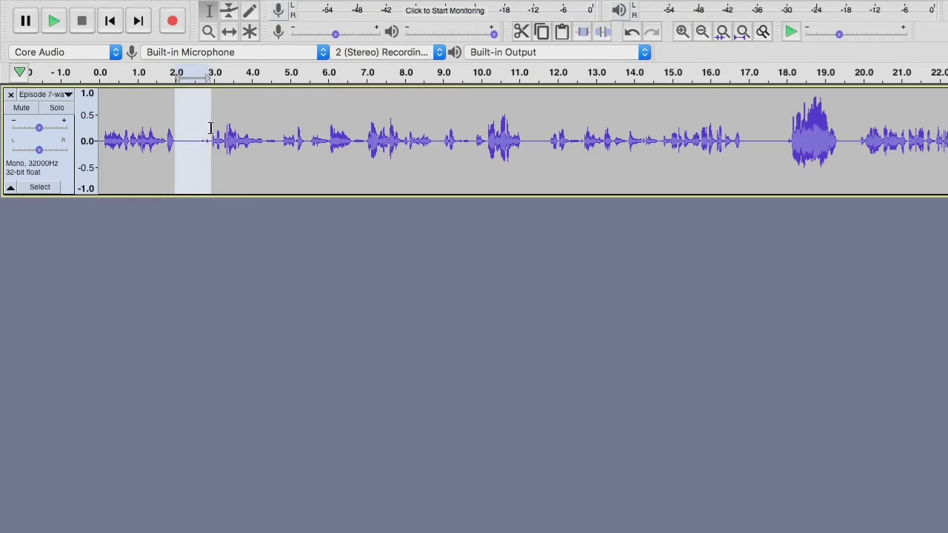
pyautogui.click(241, 119)
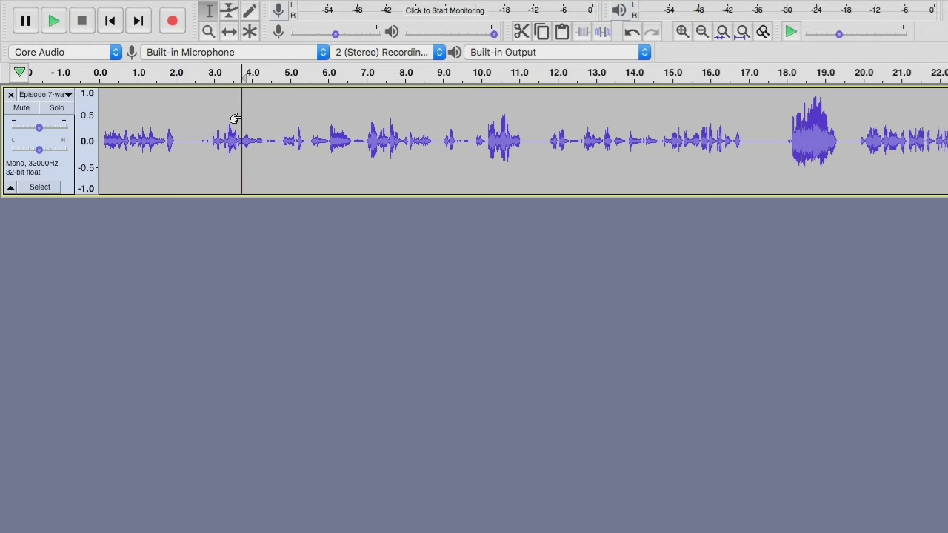
# Step: Play the track from about 0.3 seconds to hear the speech and its pauses, and stop playback
pyautogui.click(110, 104)
pyautogui.click(54, 21)
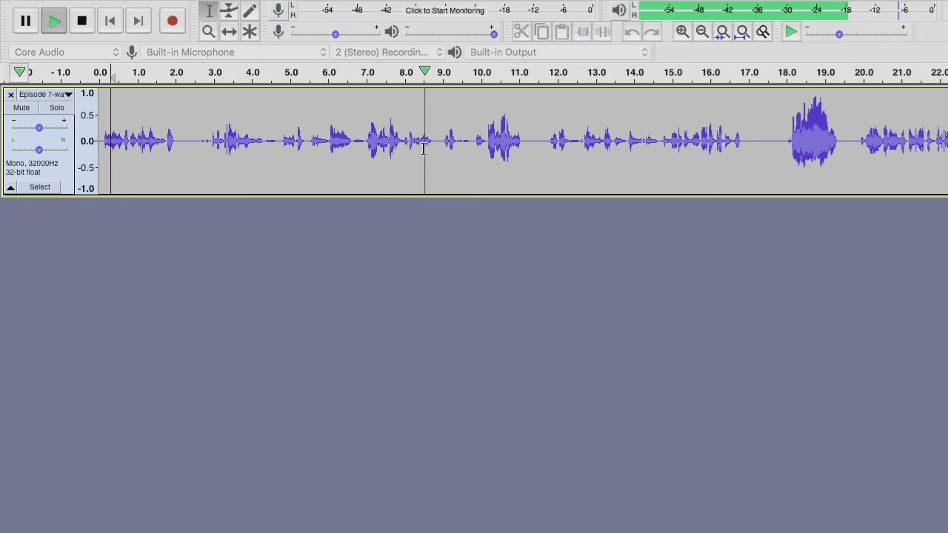
pyautogui.press('space')
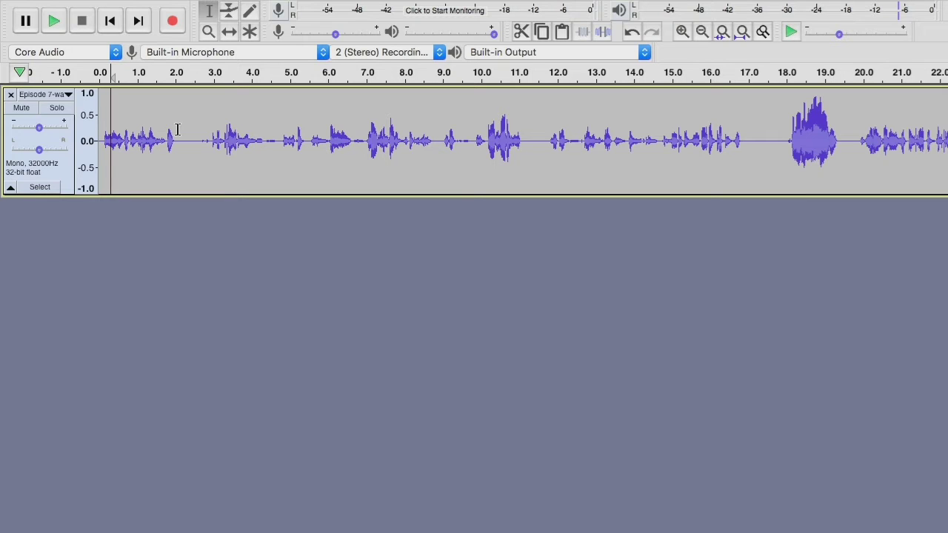
# Step: Delete the pause from about 2.0 to 2.9 seconds and the short silent gap at about 7.7 seconds
pyautogui.moveTo(174, 105); pyautogui.dragTo(209, 107)
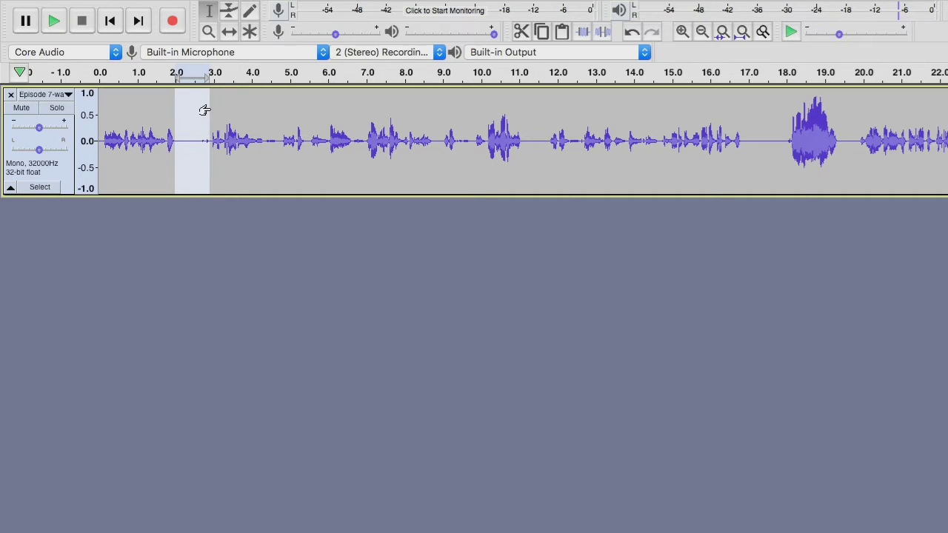
pyautogui.press('Delete')
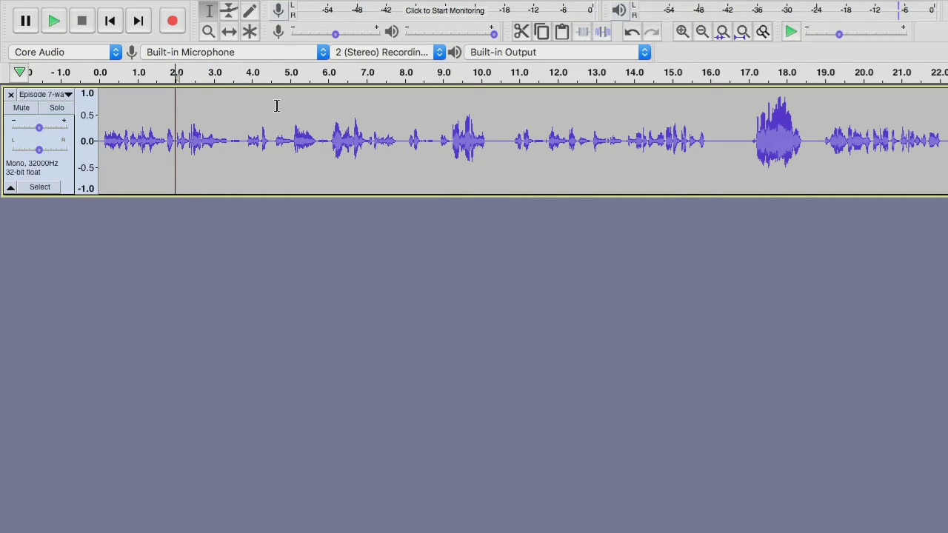
pyautogui.moveTo(394, 103); pyautogui.dragTo(403, 104)
pyautogui.click(419, 103)
pyautogui.click(394, 103)
pyautogui.keyDown('shift'); pyautogui.click(401, 105); pyautogui.keyUp('shift')
pyautogui.press('Delete')
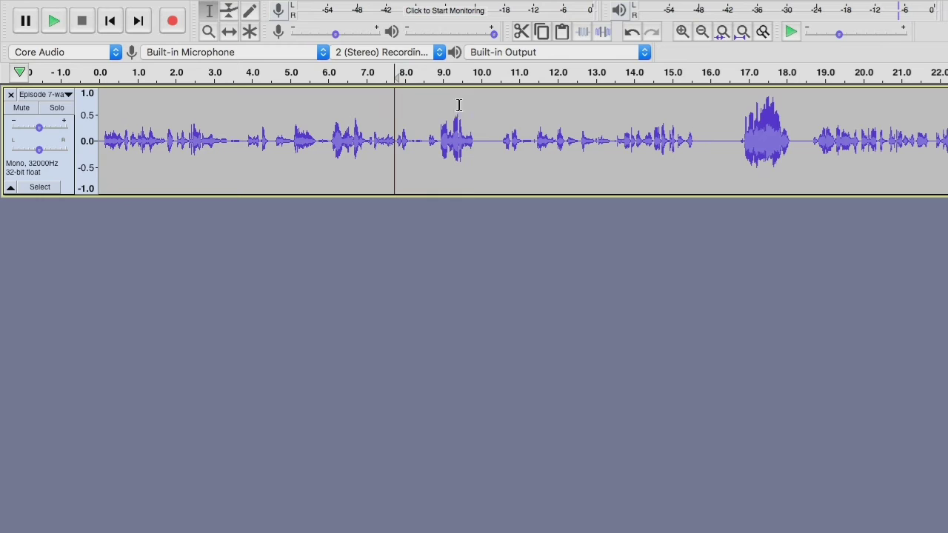
# Step: Delete the silent pauses from about 15.6 to 16.6 seconds and from about 9.9 to 10.5 seconds
pyautogui.moveTo(697, 105); pyautogui.dragTo(733, 111)
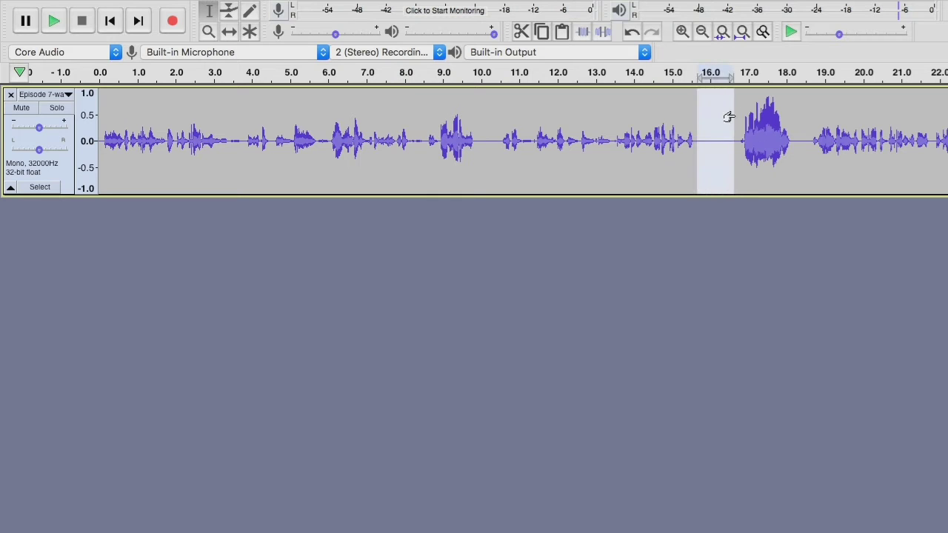
pyautogui.press('Delete')
pyautogui.moveTo(476, 106); pyautogui.dragTo(499, 109)
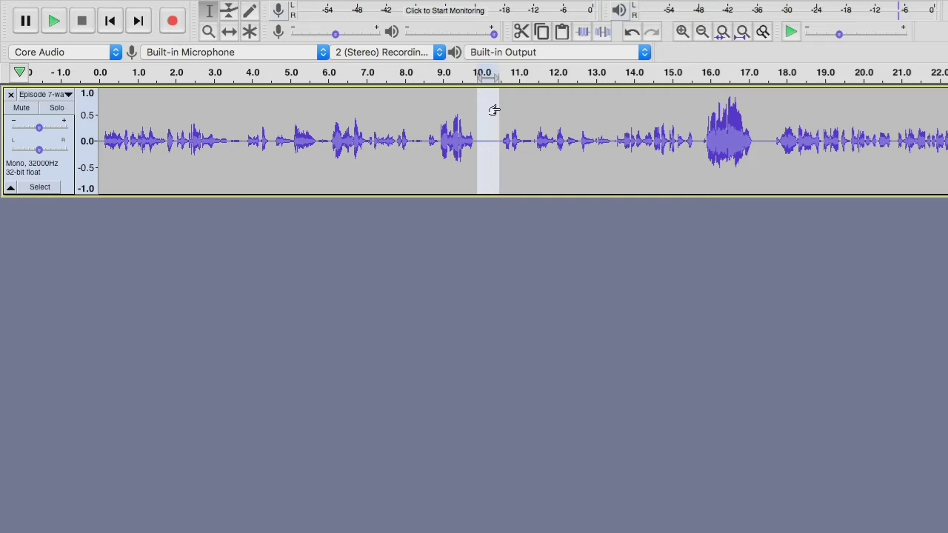
pyautogui.press('Delete')
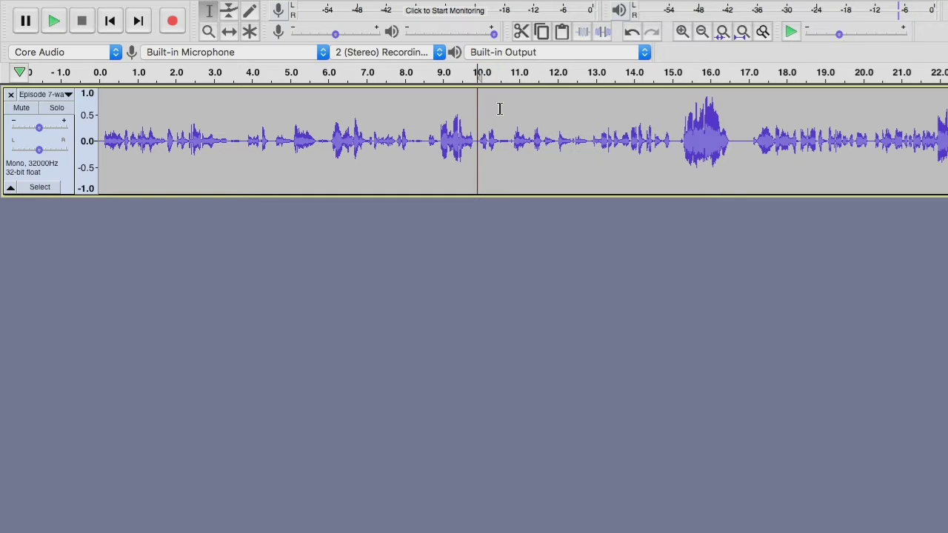
# Step: Delete the silent gap that starts at about 16.5 seconds, right after the loudest burst of speech
pyautogui.click(728, 100)
pyautogui.moveTo(728, 99); pyautogui.dragTo(745, 101)
pyautogui.press('Delete')
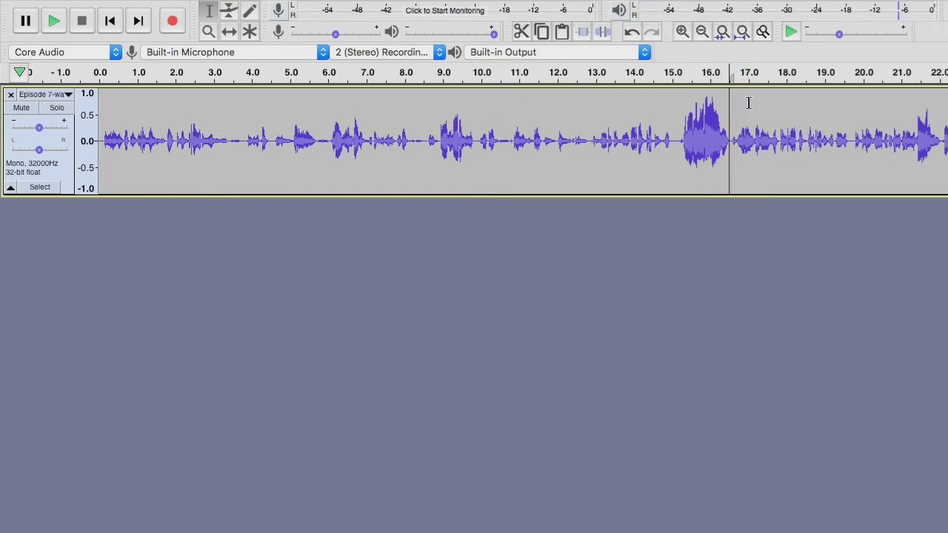
# Step: Delete the silent gap starting at about 34.3 seconds and the one from about 35.9 to 36.3 seconds
pyautogui.hscroll(5, 748, 102)
pyautogui.hscroll(5, 748, 103)
pyautogui.click(632, 107)
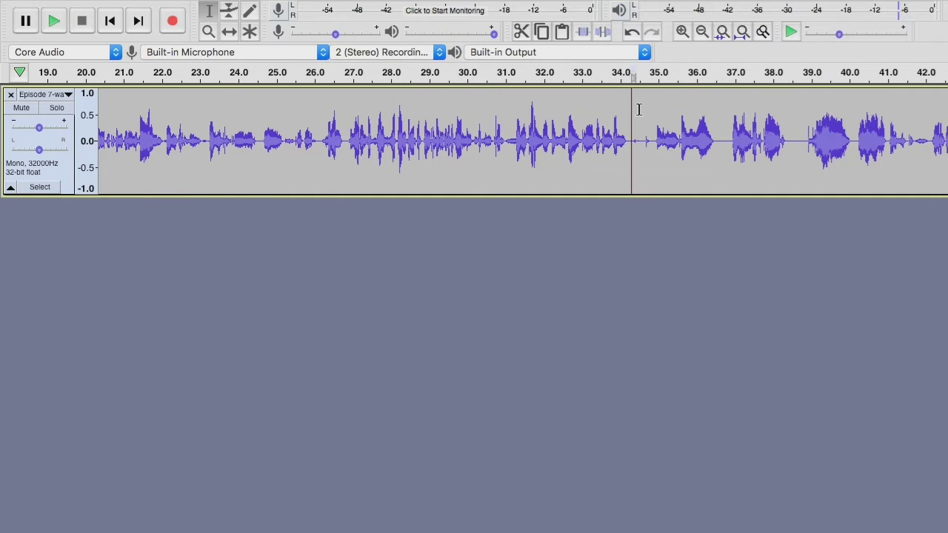
pyautogui.moveTo(632, 108); pyautogui.dragTo(709, 114)
pyautogui.press('Delete')
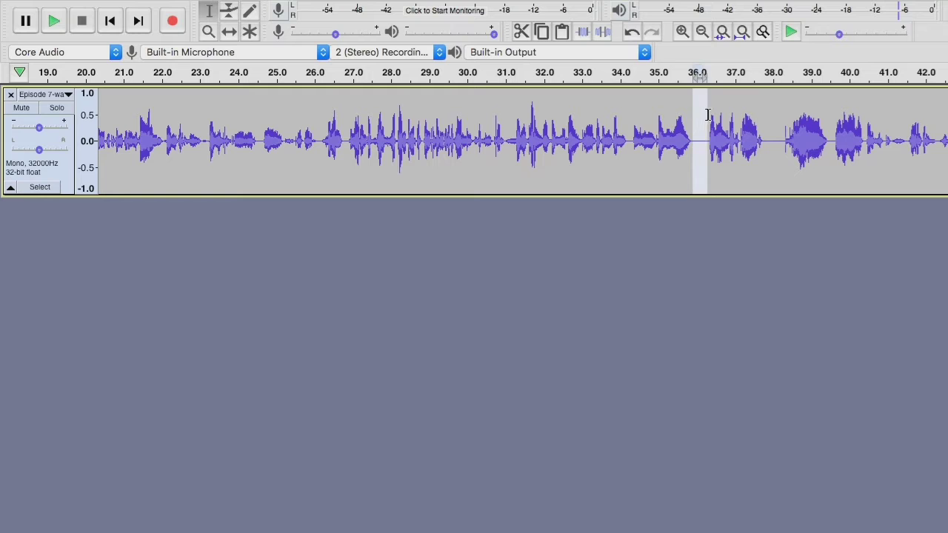
pyautogui.press('Delete')
pyautogui.hscroll(5, 707, 113)
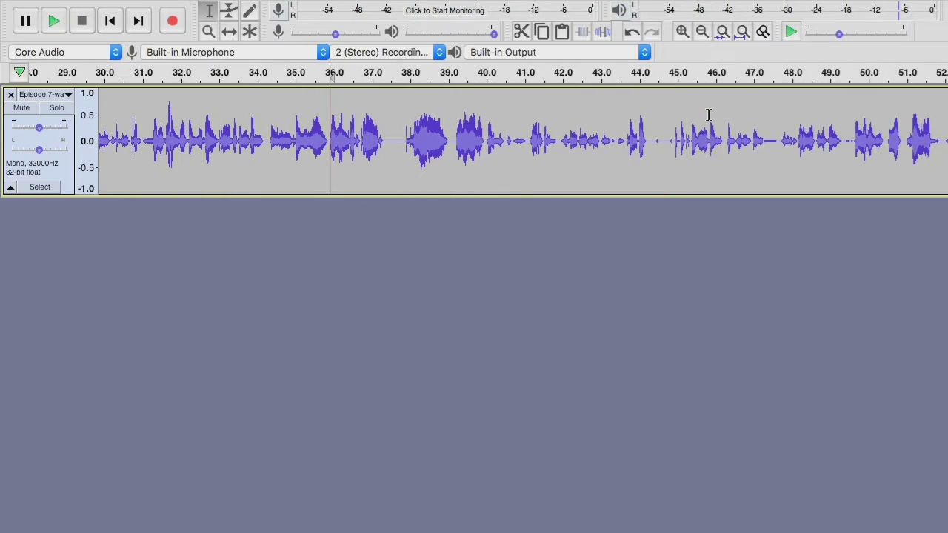
# Step: Delete the silent gaps from about 44.3 to 44.9 seconds and from about 3.4 to 3.8 seconds
pyautogui.click(650, 119)
pyautogui.moveTo(650, 118); pyautogui.dragTo(675, 122)
pyautogui.press('Delete')
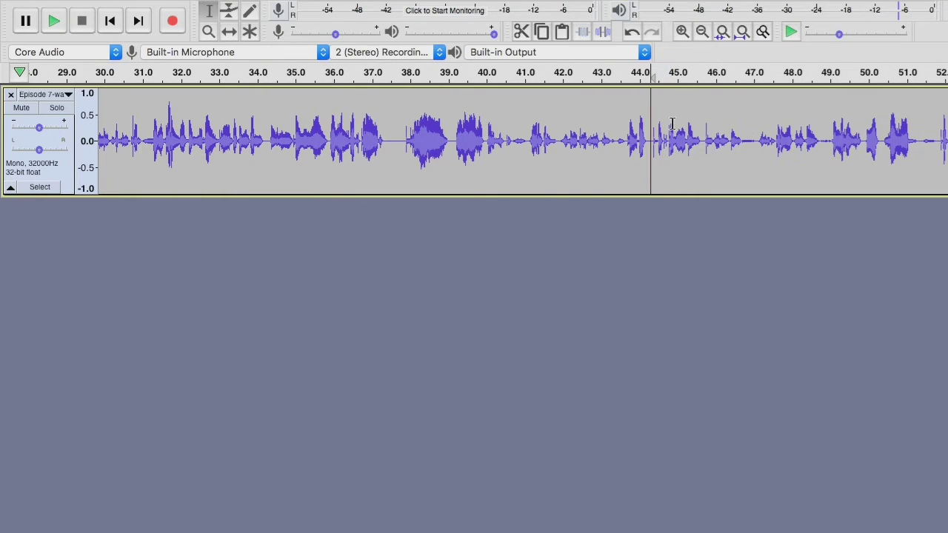
pyautogui.press('Home')
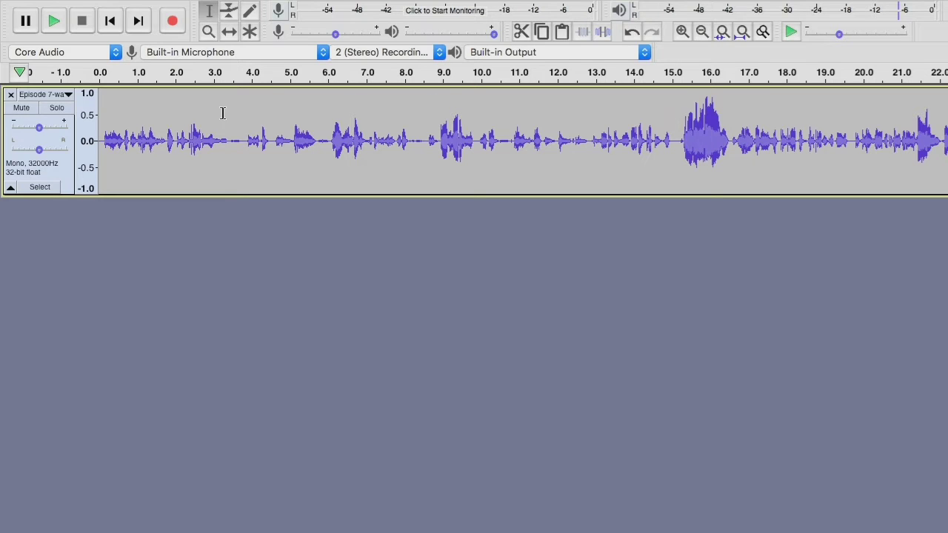
pyautogui.moveTo(228, 114); pyautogui.dragTo(245, 117)
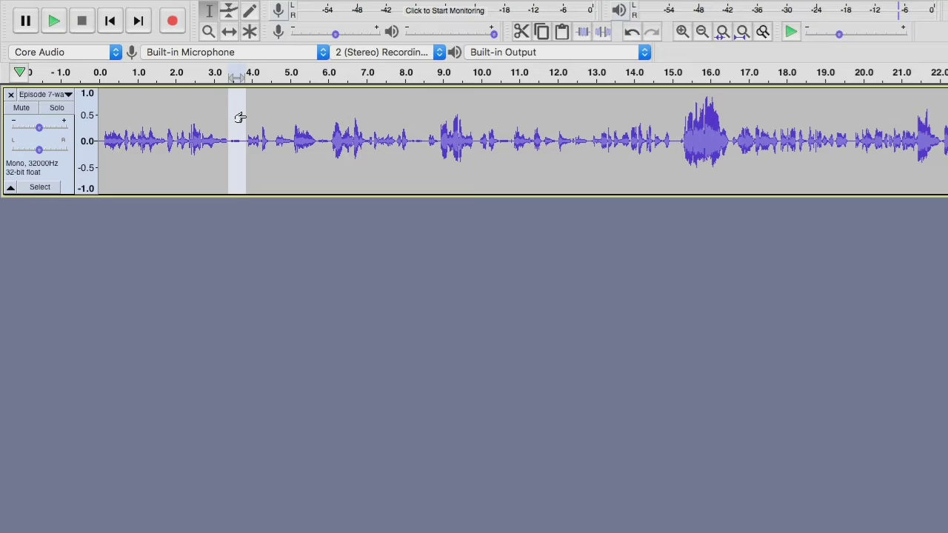
pyautogui.press('Delete')
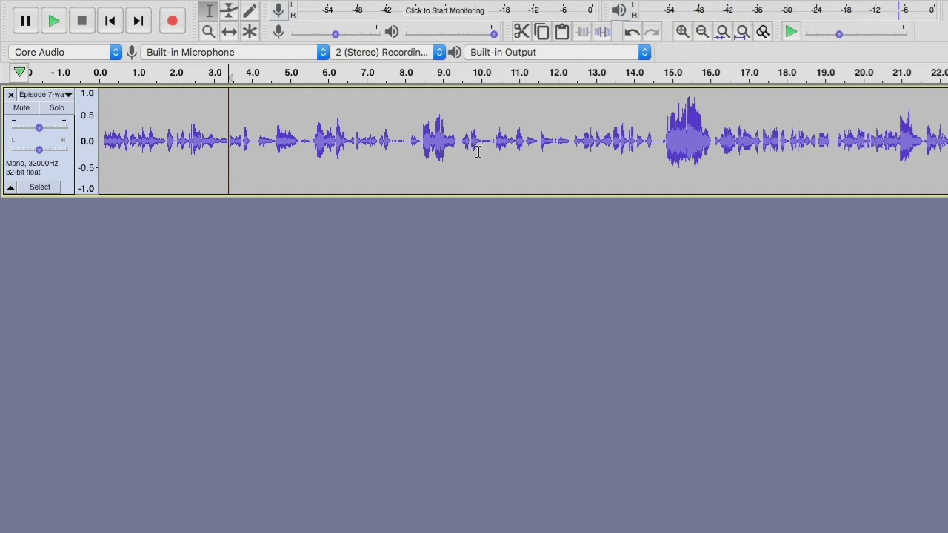
# Step: Delete the silent gaps from about 54.7 to 55.0 seconds and from about 50.9 to 51.3 seconds
pyautogui.hscroll(15, 477, 151)
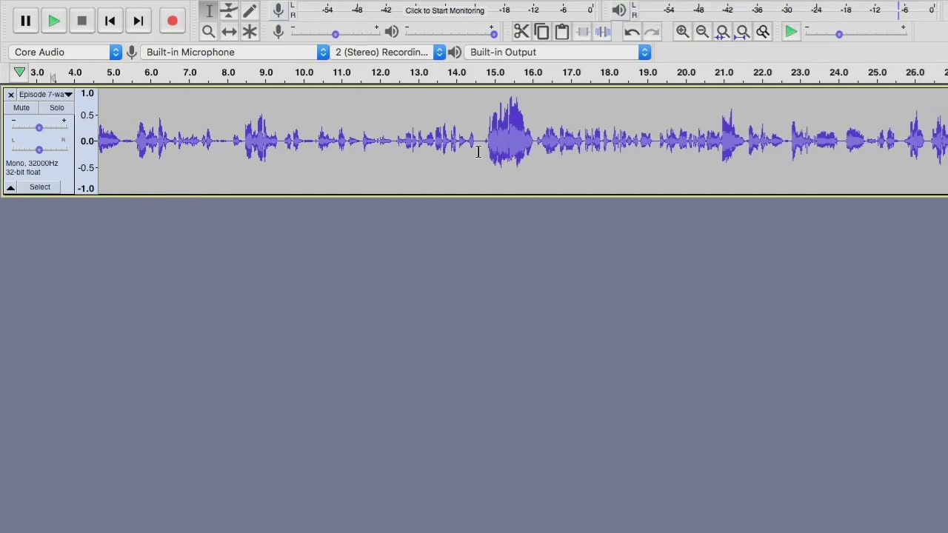
pyautogui.hscroll(12, 477, 152)
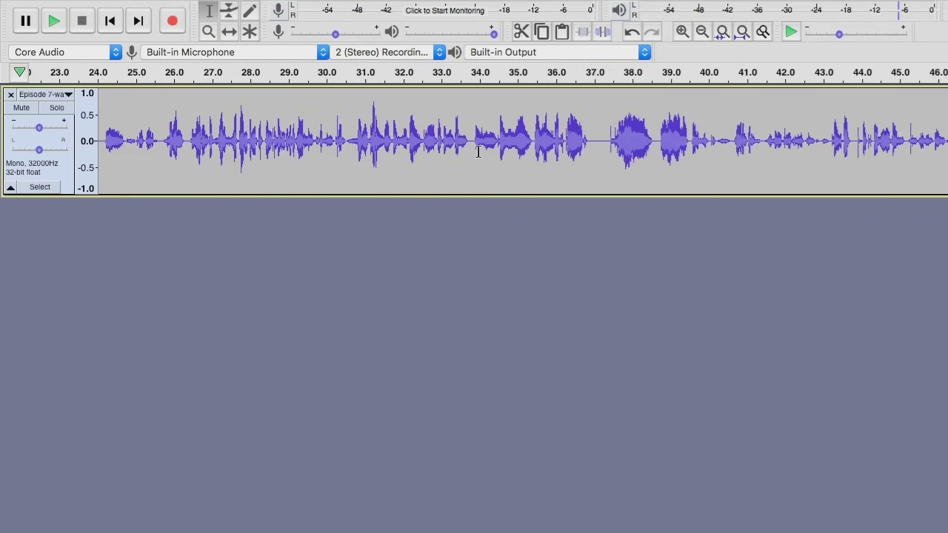
pyautogui.hscroll(10, 478, 151)
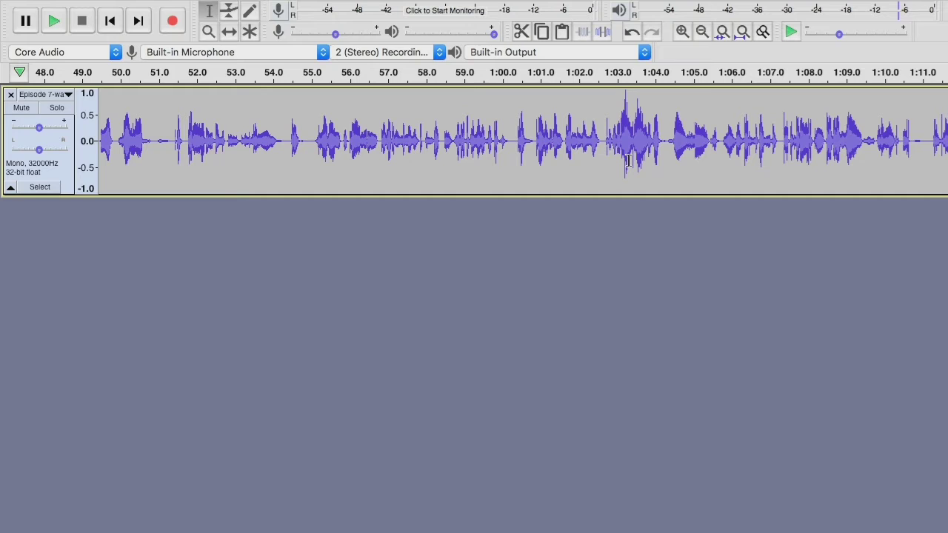
pyautogui.click(301, 108)
pyautogui.moveTo(301, 109); pyautogui.dragTo(315, 109)
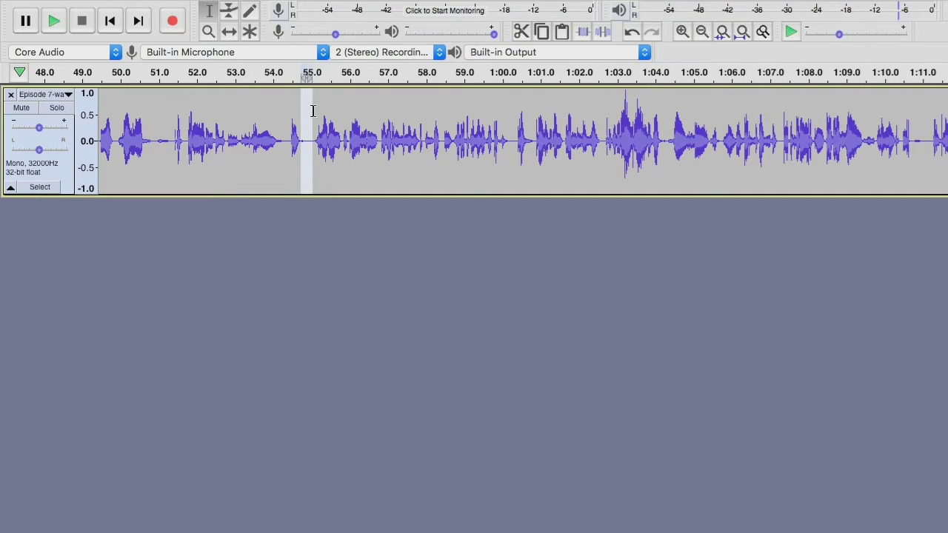
pyautogui.press('Delete')
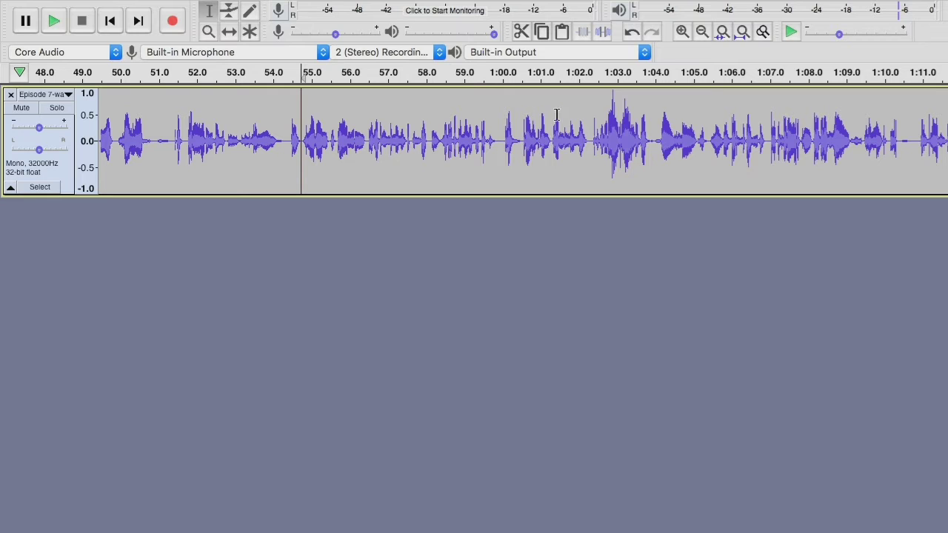
pyautogui.moveTo(154, 122); pyautogui.dragTo(172, 123)
pyautogui.press('Delete')
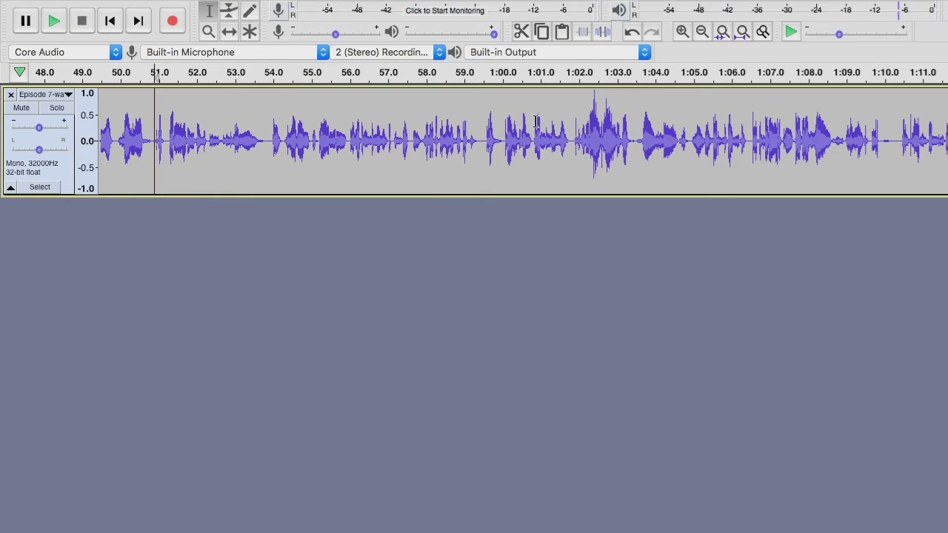
# Step: Apply Loudness Normalization to the whole track, with perceived loudness at -23 LUFS and mono treated as dual-mono
pyautogui.hscroll(10, 534, 121)
pyautogui.hscroll(7, 534, 120)
pyautogui.press('Home')
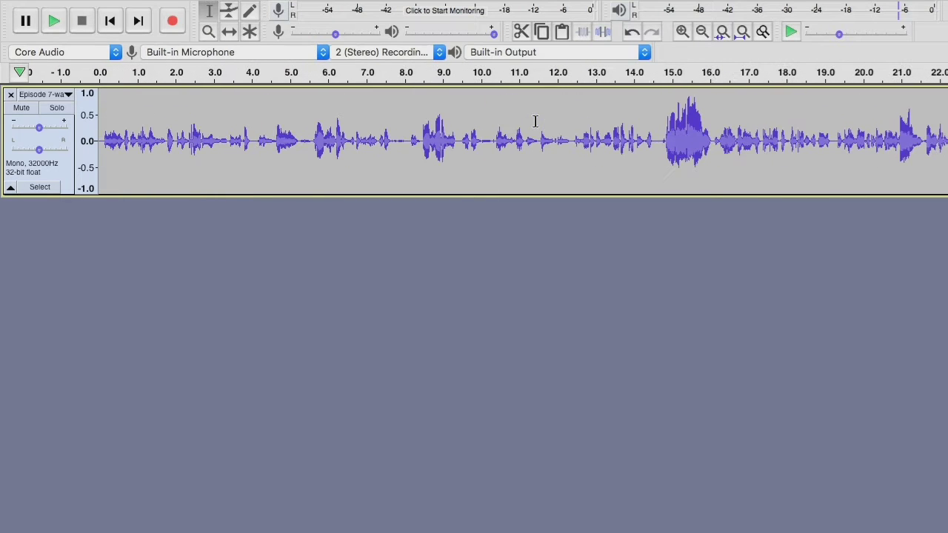
pyautogui.click(394, 112)
pyautogui.click(63, 167)
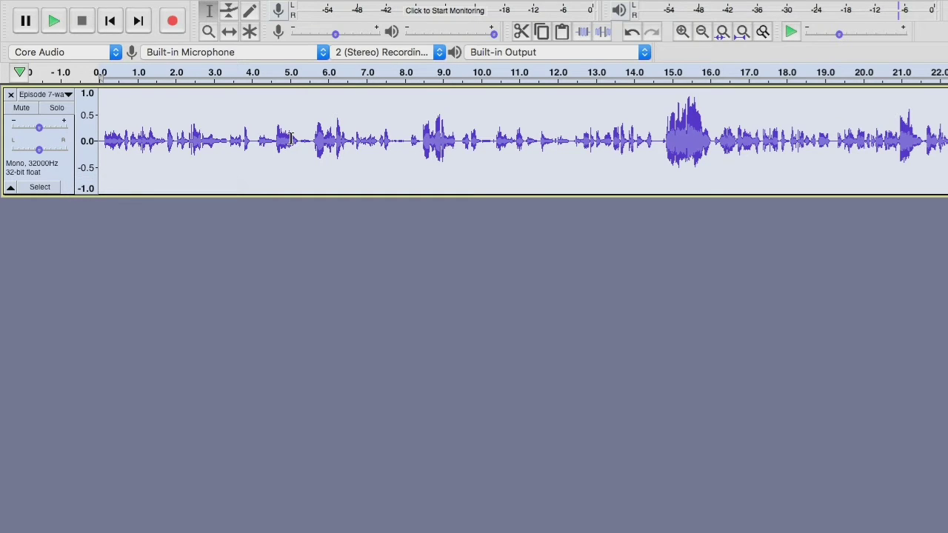
pyautogui.click(422, 9)
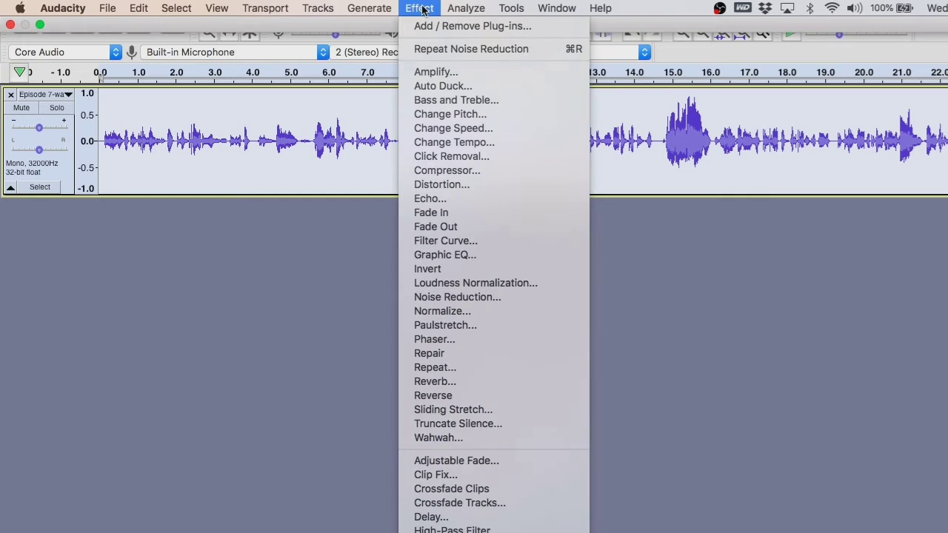
pyautogui.click(484, 282)
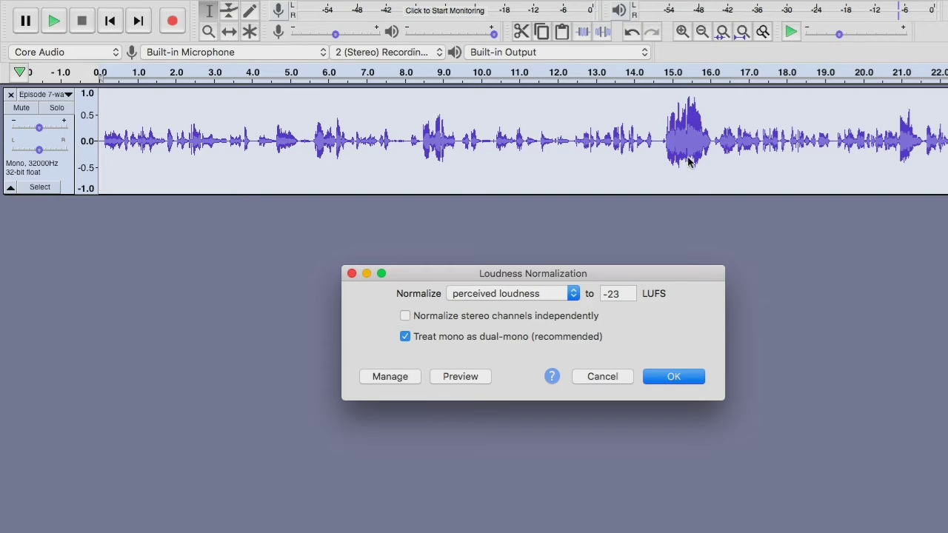
pyautogui.click(675, 378)
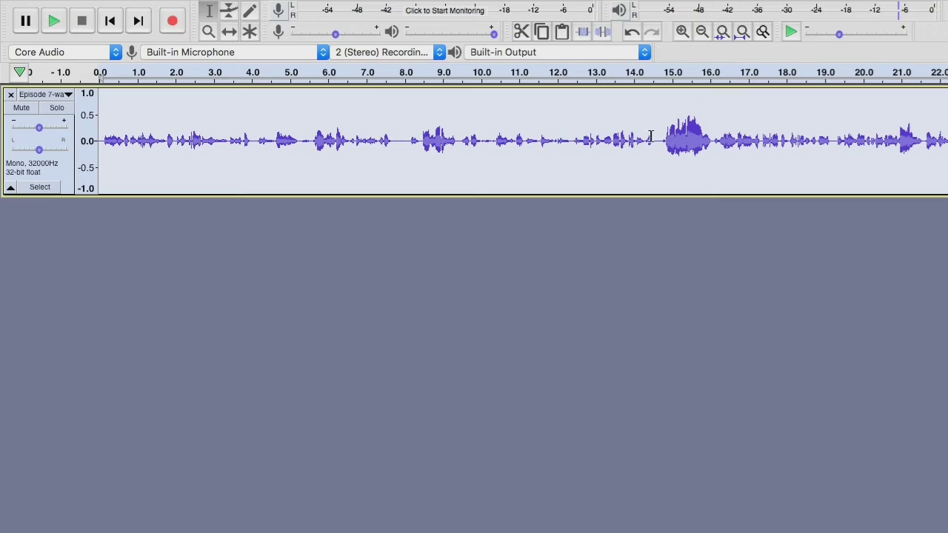
# Step: Compare the waveform levels of the early loud burst with those of the other parts of the track
pyautogui.click(689, 109)
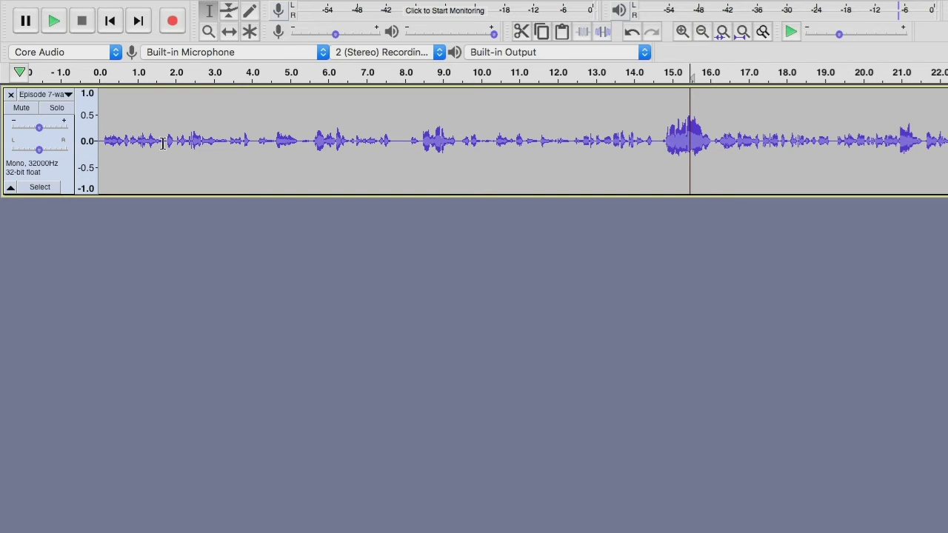
pyautogui.hscroll(10, 163, 143)
pyautogui.hscroll(20, 163, 143)
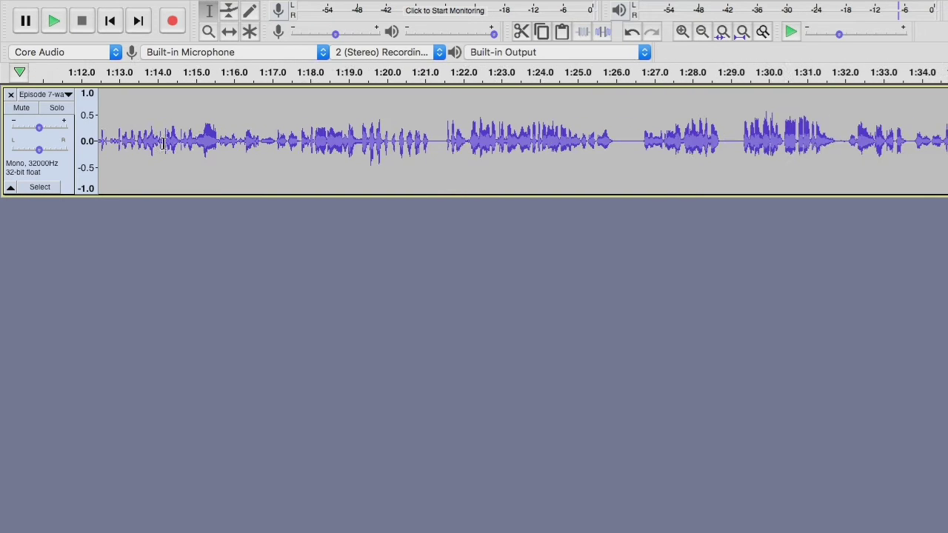
pyautogui.hscroll(-20, 163, 143)
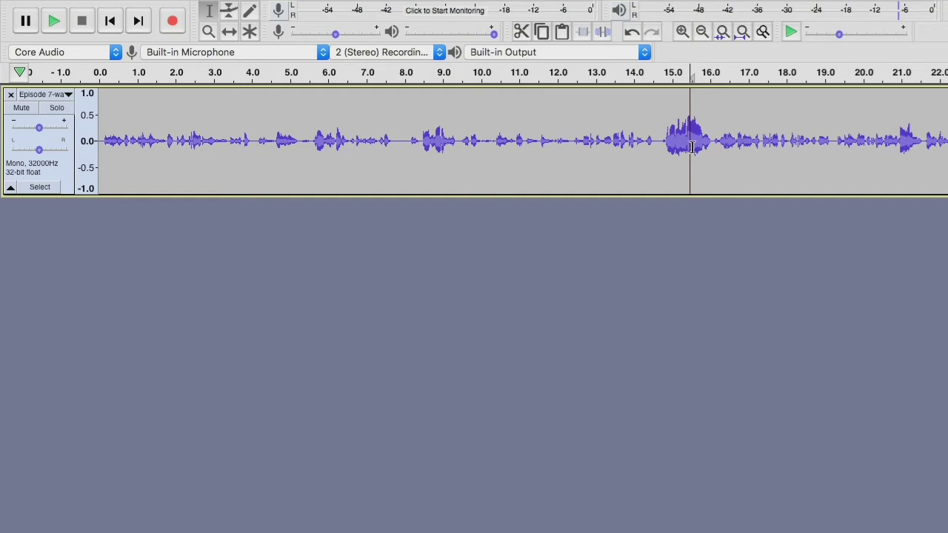
pyautogui.hscroll(10, 696, 134)
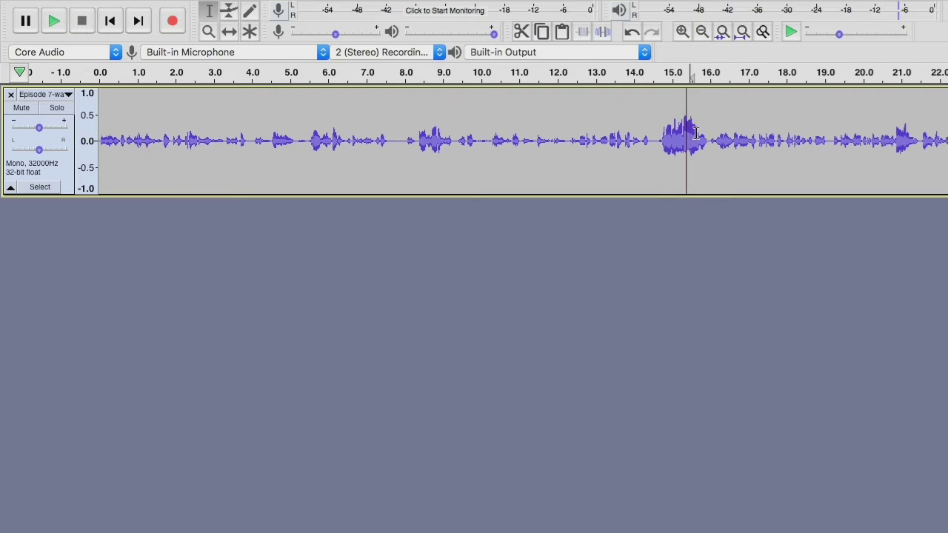
pyautogui.hscroll(16, 696, 134)
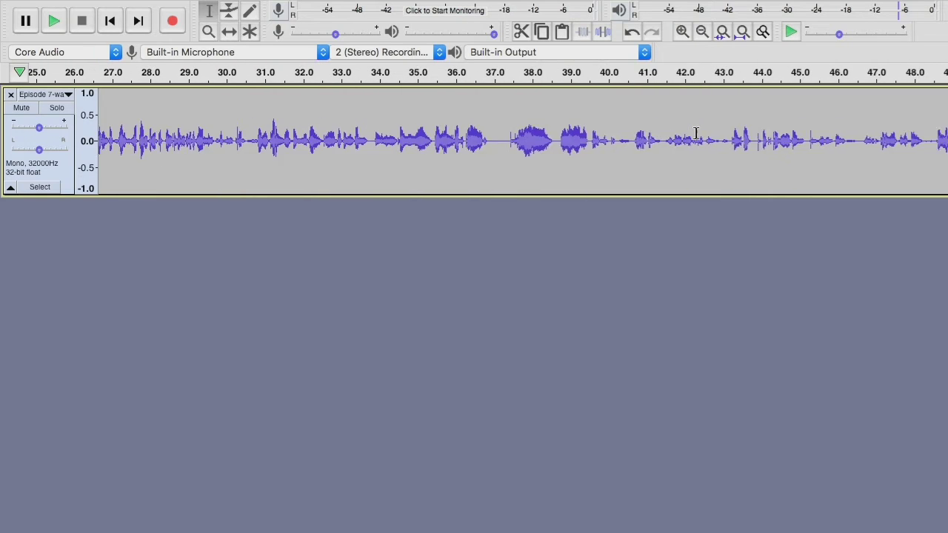
pyautogui.hscroll(-20, 696, 134)
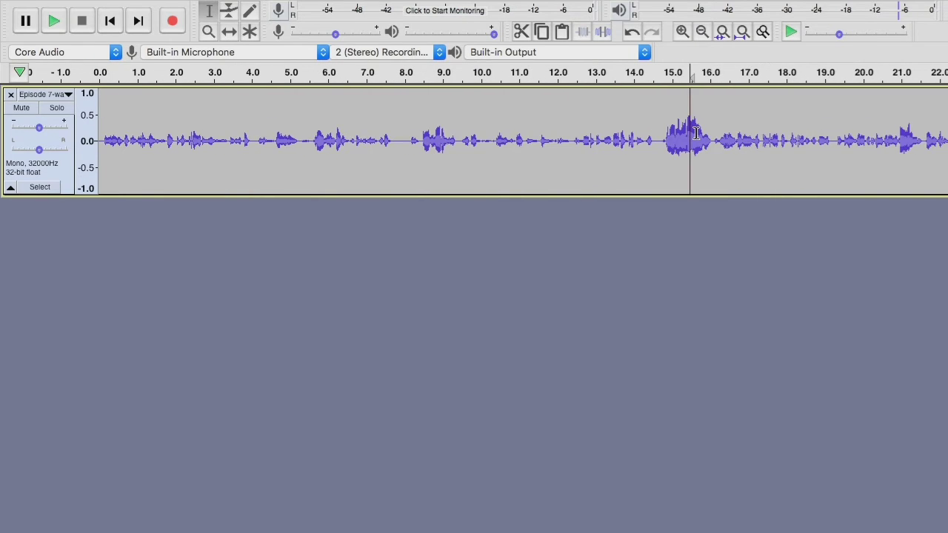
# Step: Play the audio from about 13.2 seconds into the loudest early burst of speech, and stop playback
pyautogui.click(603, 124)
pyautogui.click(55, 23)
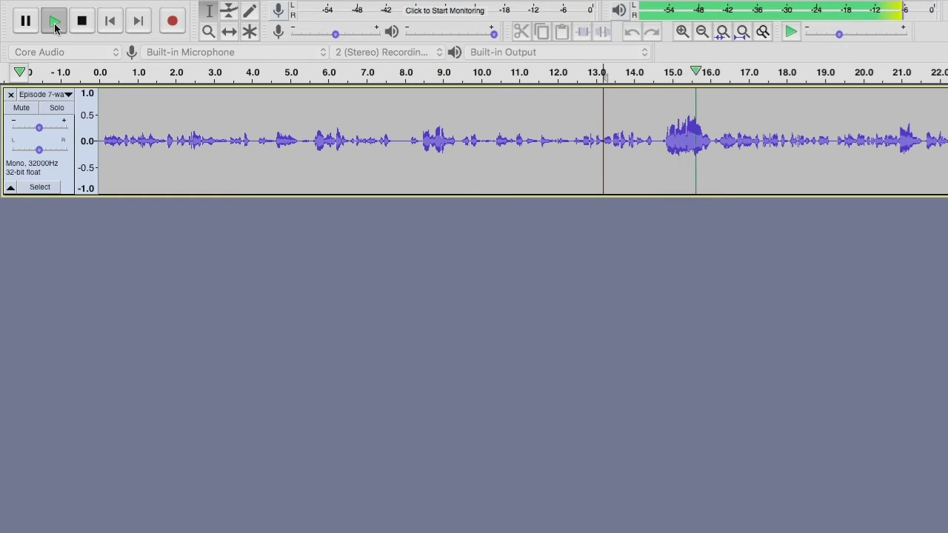
pyautogui.click(82, 22)
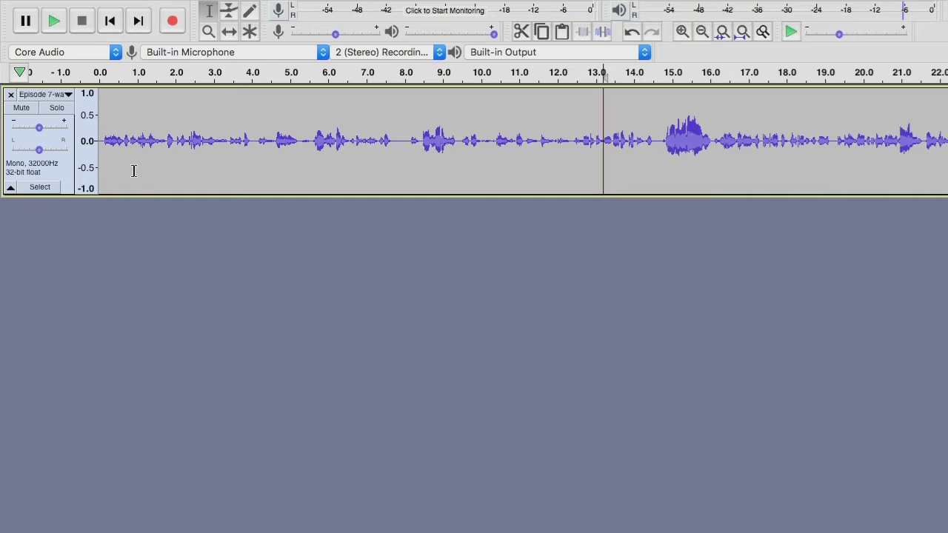
# Step: Normalize the whole track to a peak amplitude of -1.0 dB with DC offset removal enabled
pyautogui.click(65, 176)
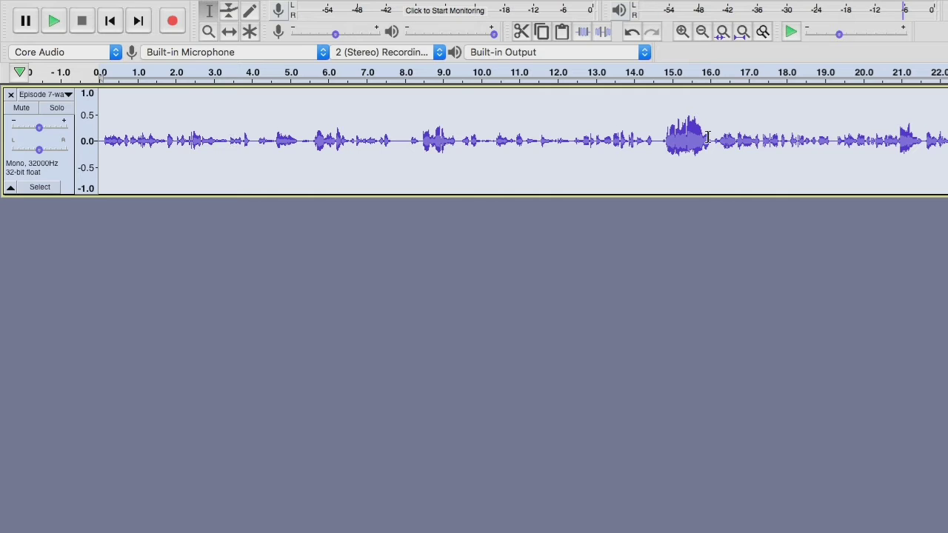
pyautogui.moveTo(374, 4)
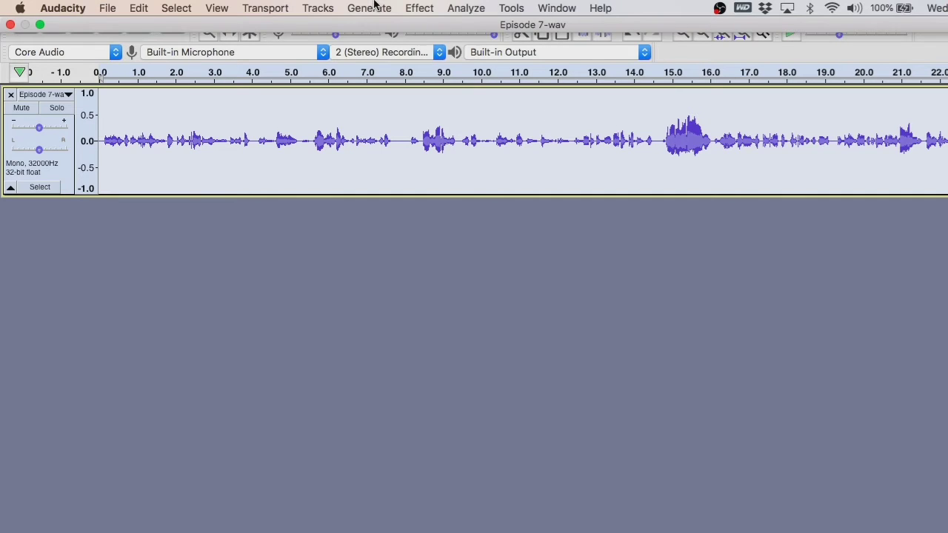
pyautogui.click(420, 8)
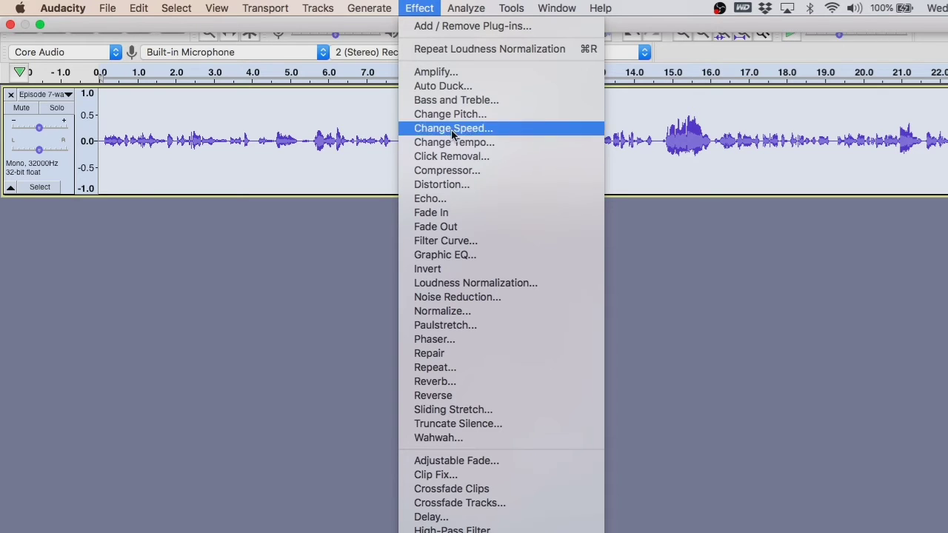
pyautogui.click(471, 311)
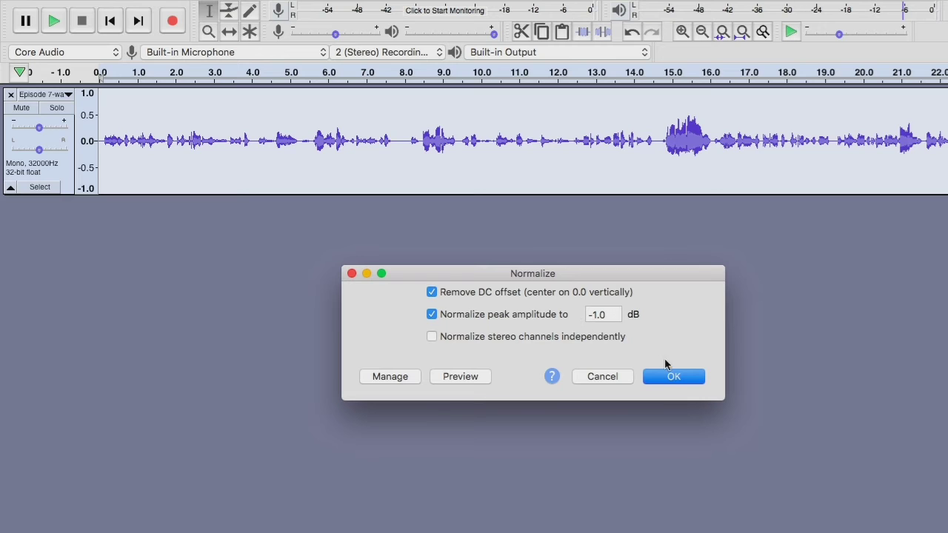
pyautogui.click(670, 378)
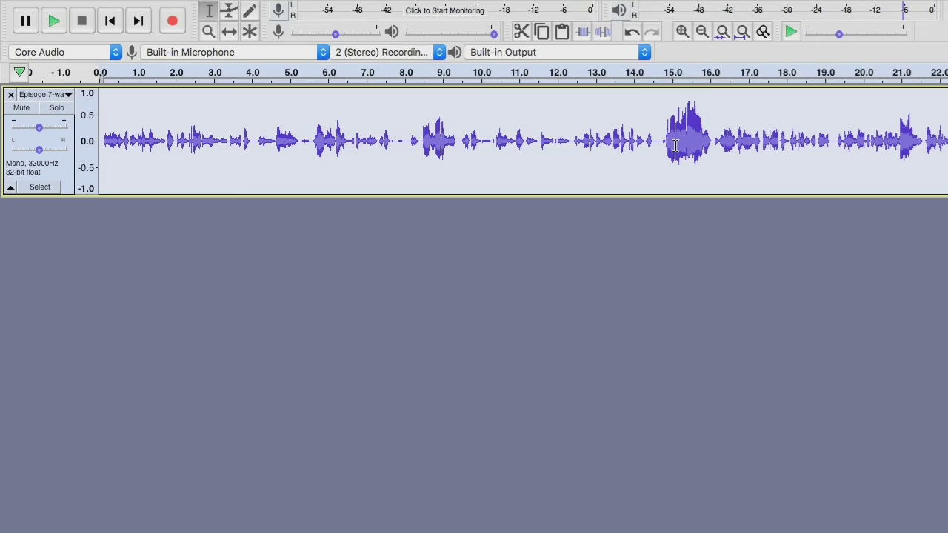
# Step: Examine the normalized waveform over the full length of the recording, comparing its quieter opening with the section after about 51 seconds
pyautogui.scroll(-4, 675, 145)
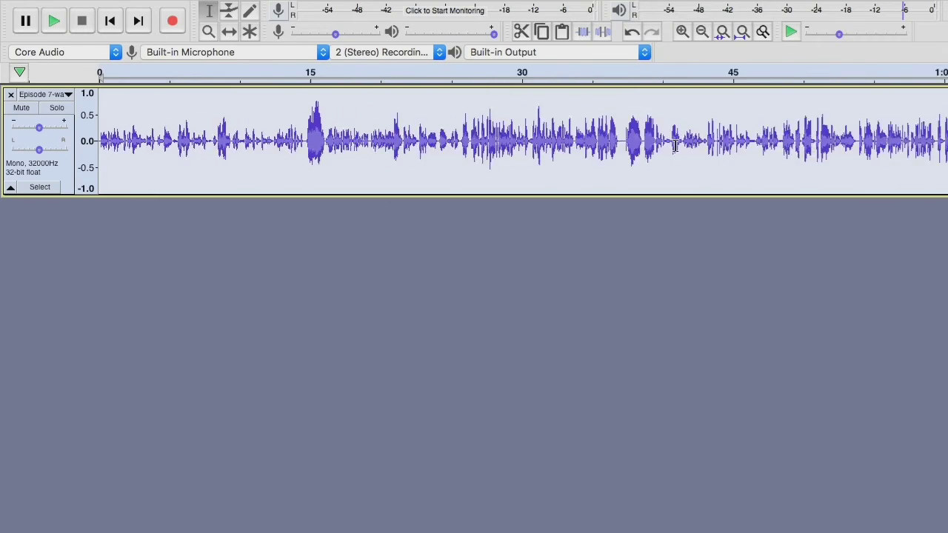
pyautogui.scroll(-4, 675, 146)
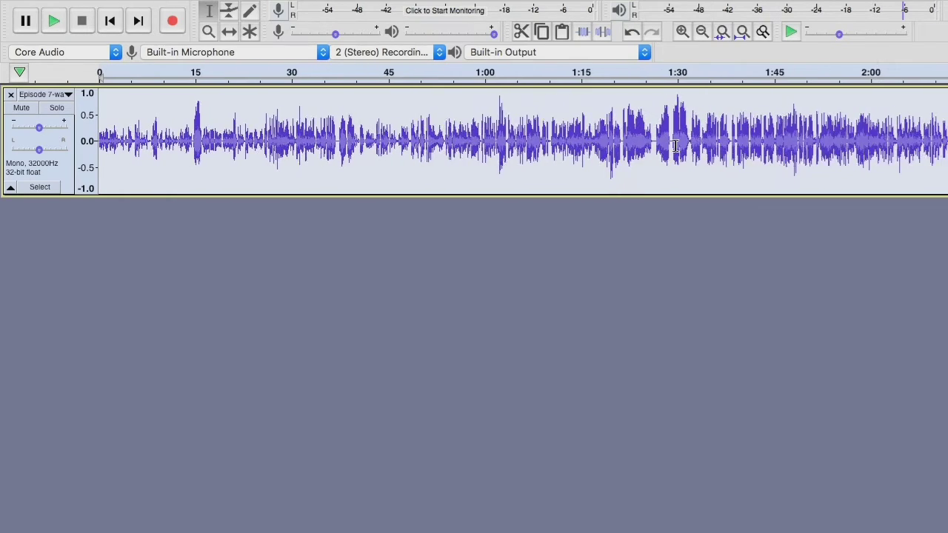
pyautogui.scroll(-2, 675, 146)
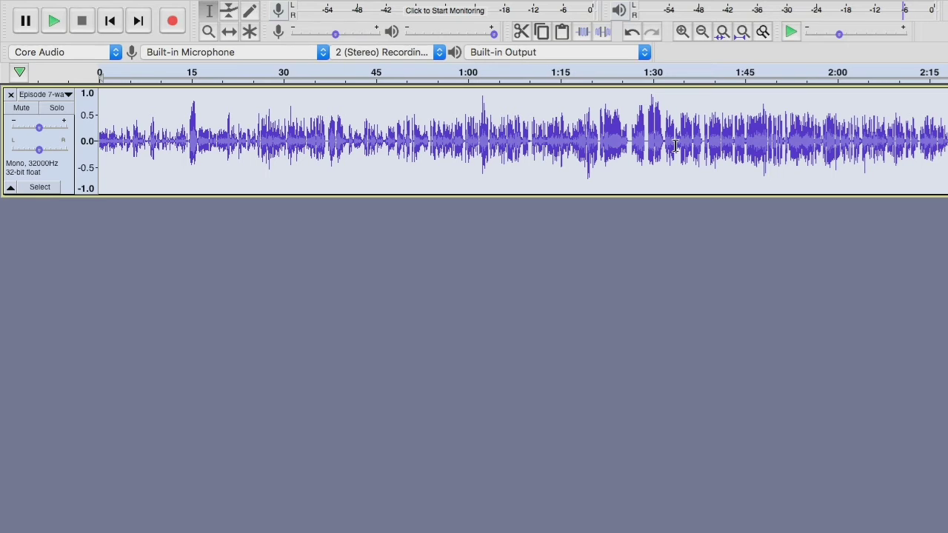
pyautogui.hscroll(10, 237, 153)
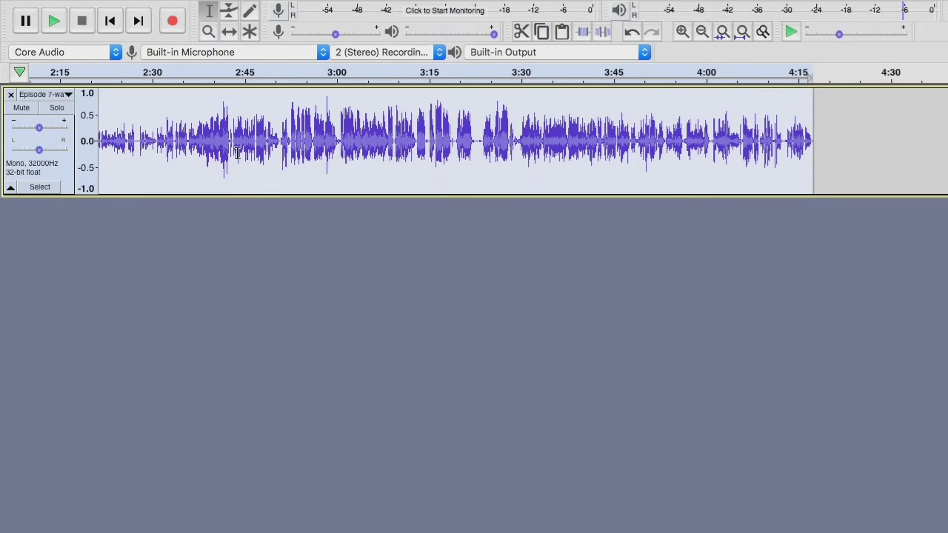
pyautogui.hscroll(-10, 215, 157)
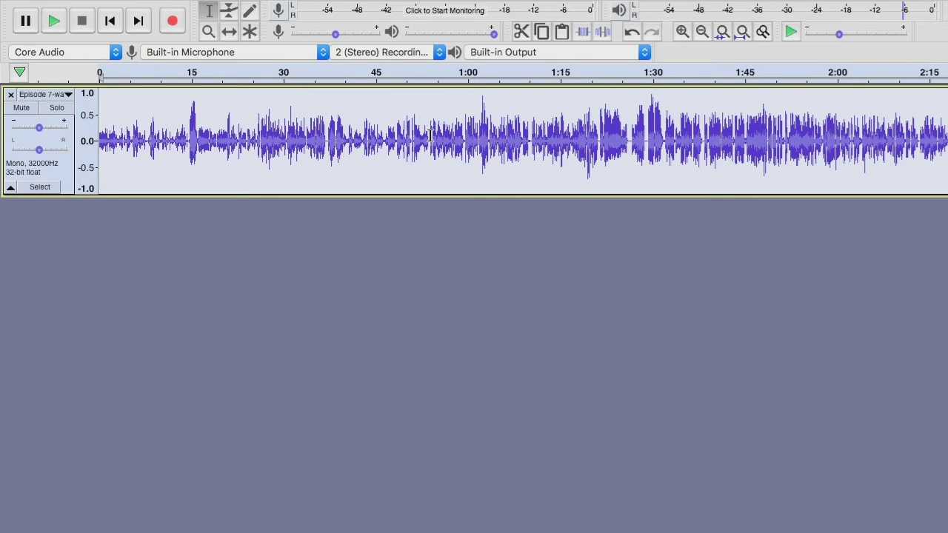
pyautogui.moveTo(413, 106); pyautogui.dragTo(947, 98)
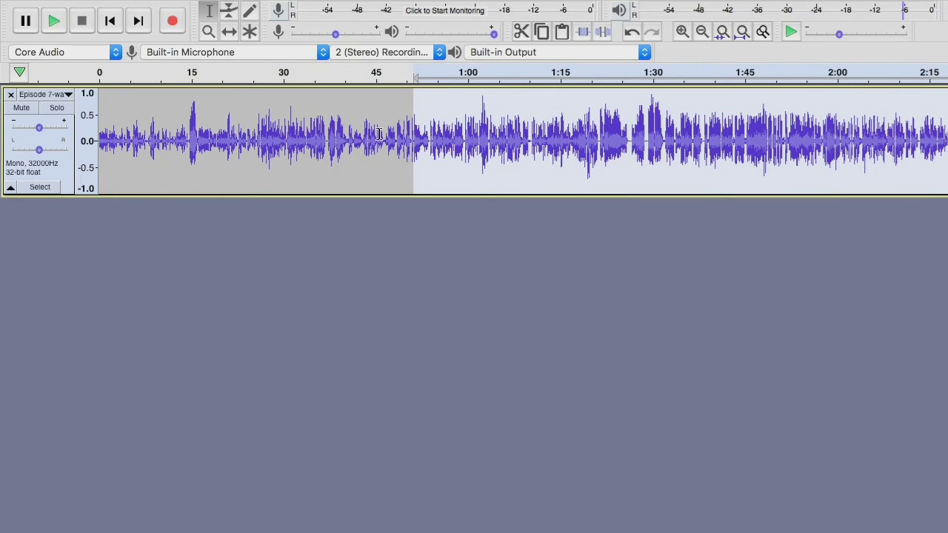
pyautogui.click(272, 109)
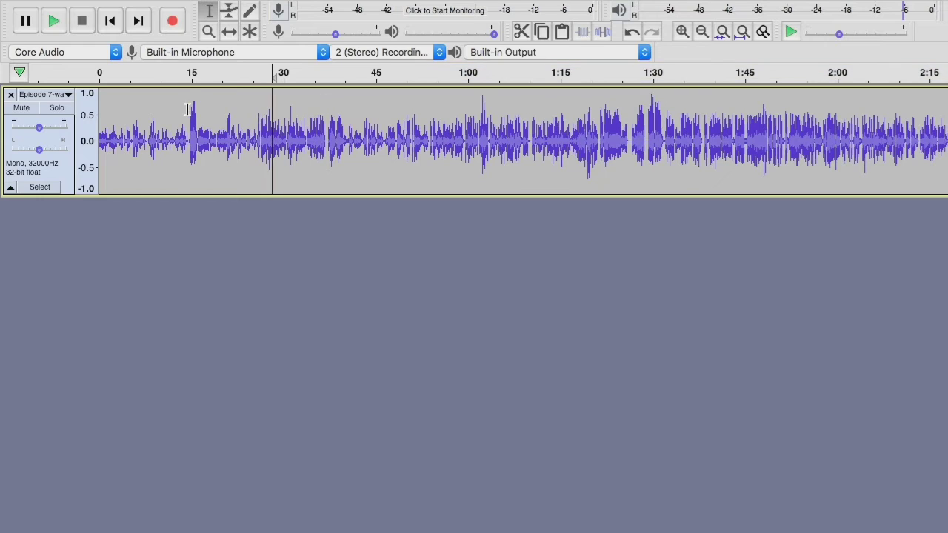
# Step: Apply Loudness Normalization at -23 LUFS perceived loudness to the audio from about 14 seconds to about 2:32
pyautogui.moveTo(187, 110); pyautogui.dragTo(947, 122)
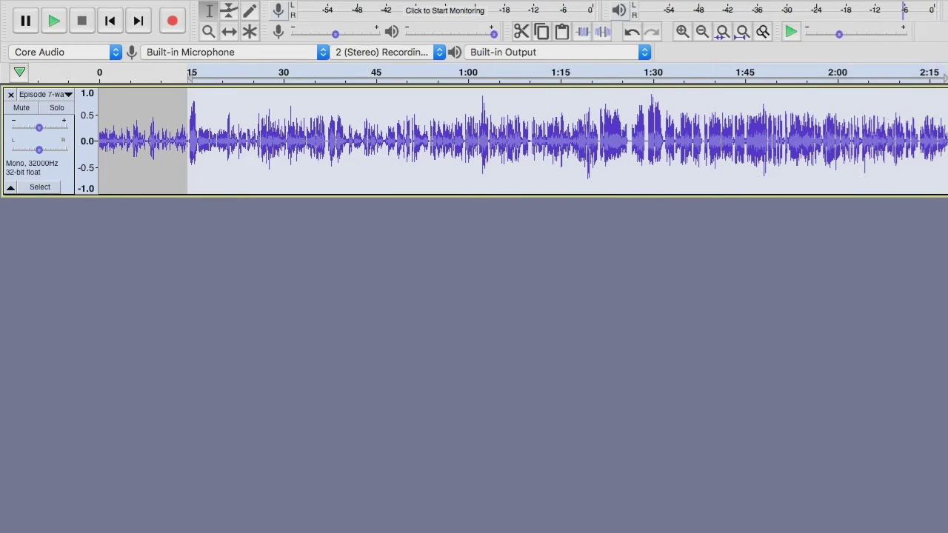
pyautogui.moveTo(351, 5)
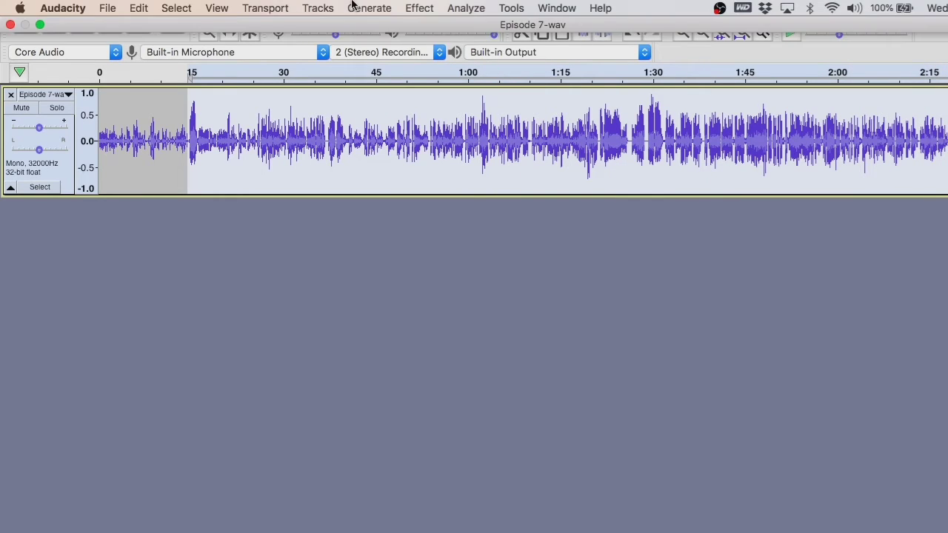
pyautogui.click(416, 8)
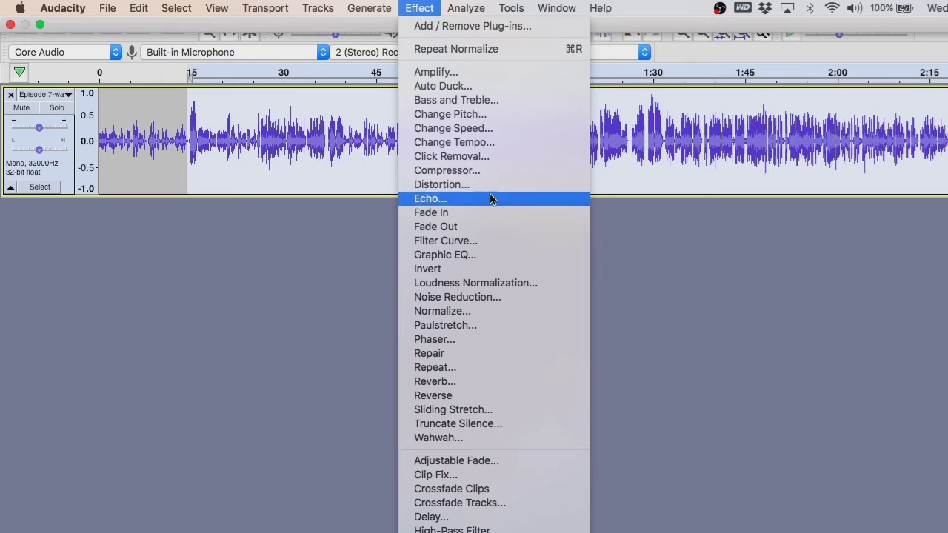
pyautogui.click(494, 283)
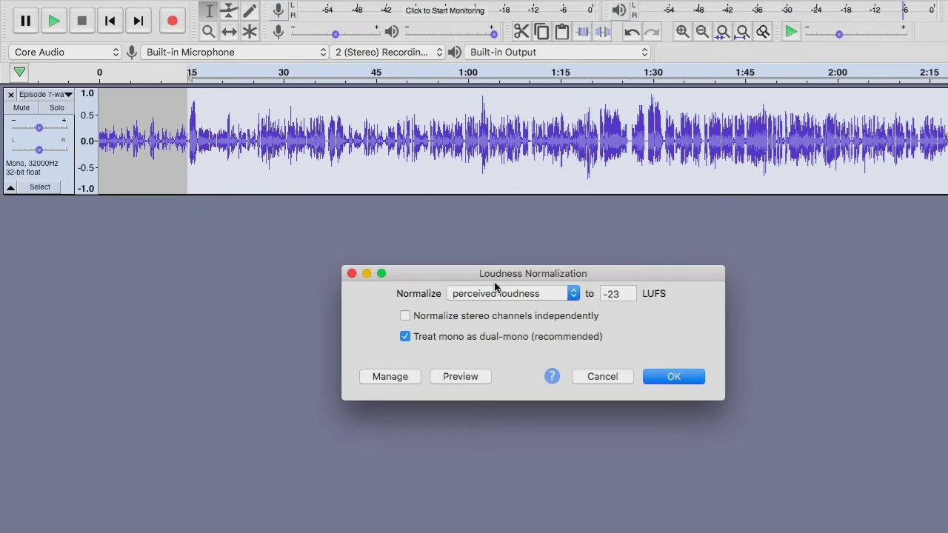
pyautogui.click(662, 379)
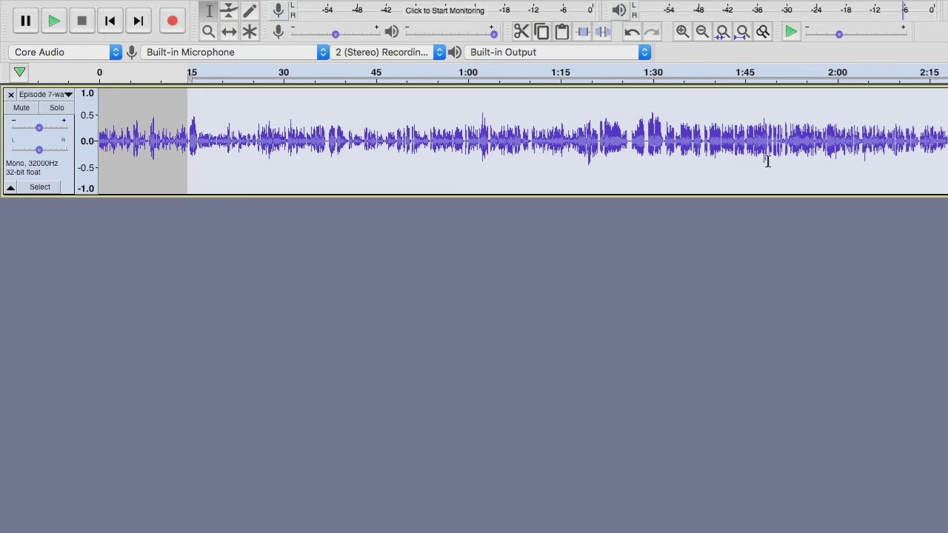
pyautogui.click(714, 173)
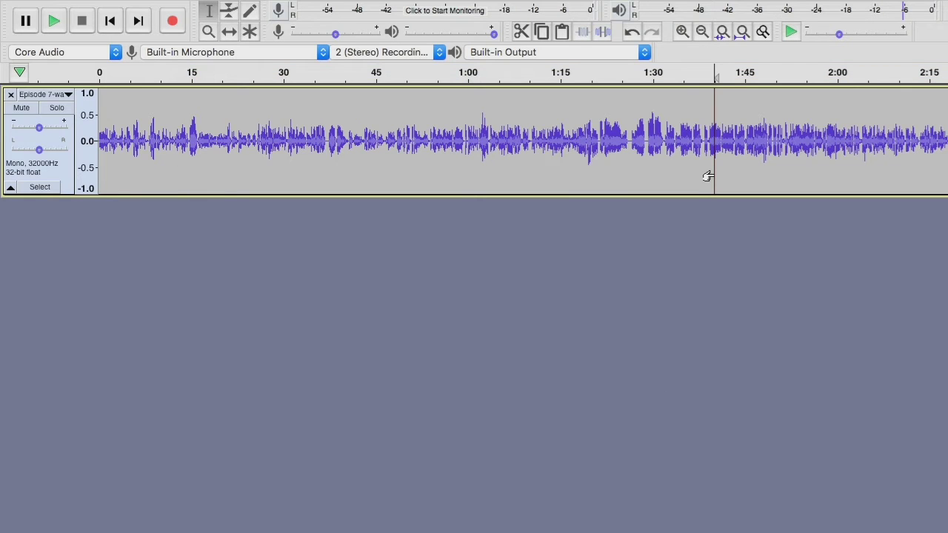
# Step: Apply Loudness Normalization at -23 LUFS perceived loudness to the louder section starting at about 2:32
pyautogui.hscroll(10, 263, 176)
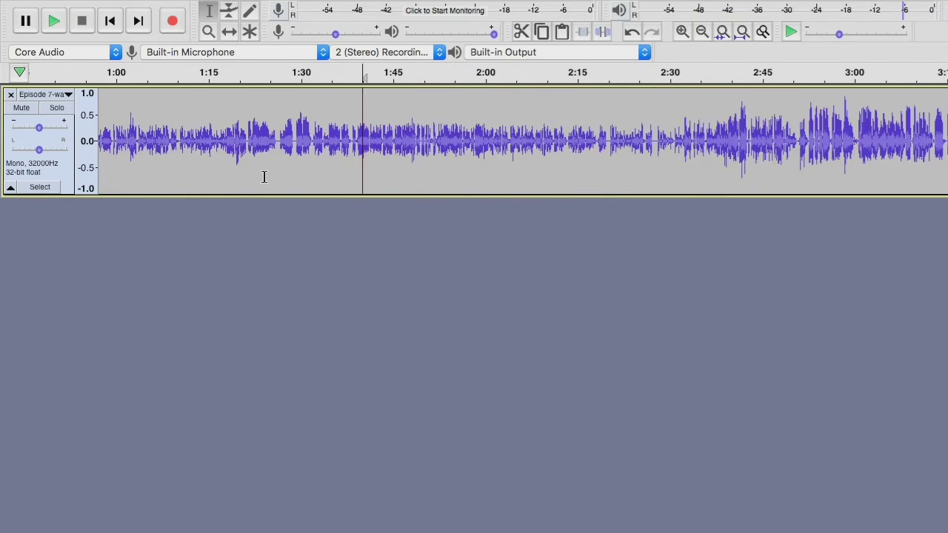
pyautogui.hscroll(-10, 263, 176)
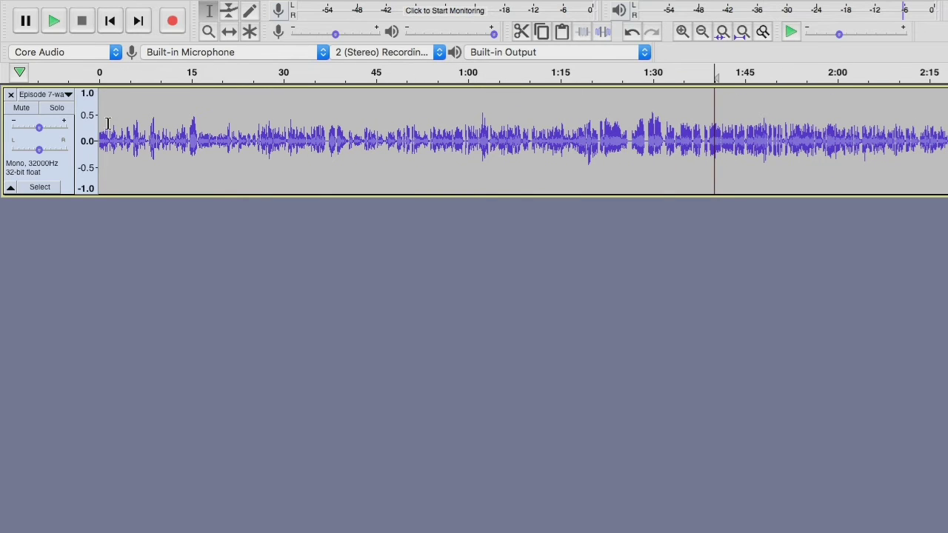
pyautogui.hscroll(6, 530, 143)
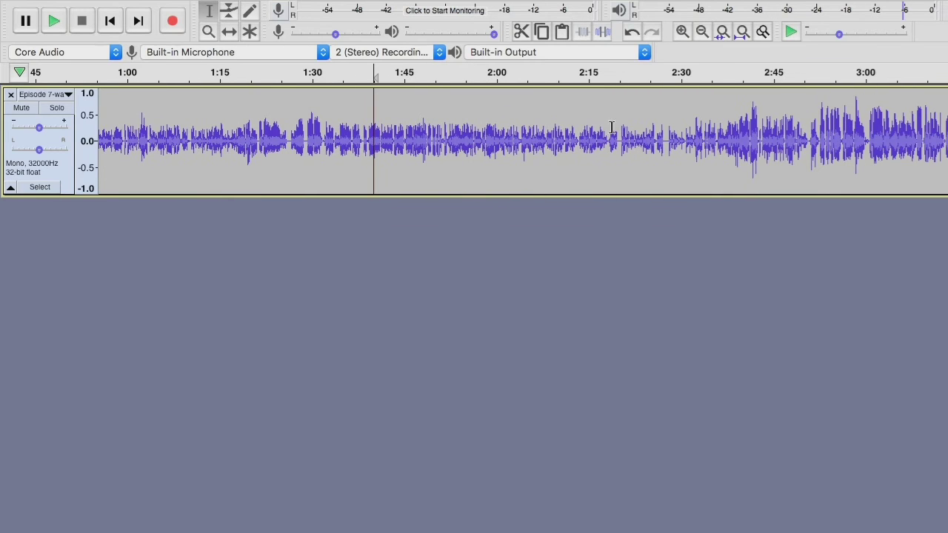
pyautogui.hscroll(-6, 641, 127)
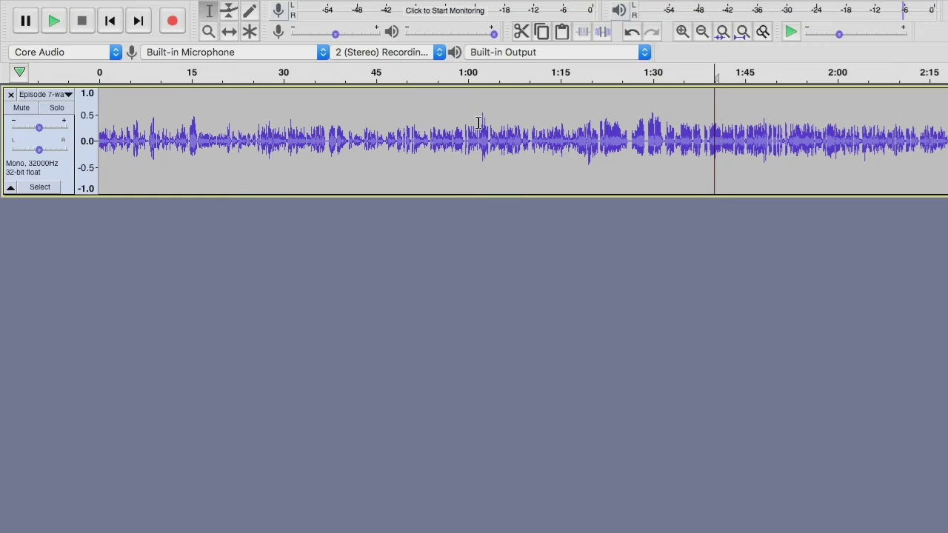
pyautogui.hscroll(14, 200, 134)
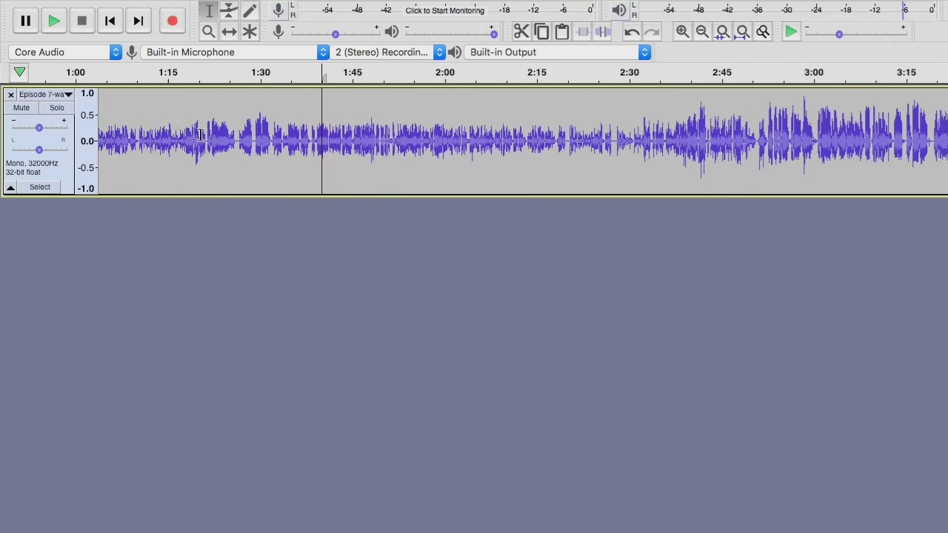
pyautogui.hscroll(1, 200, 135)
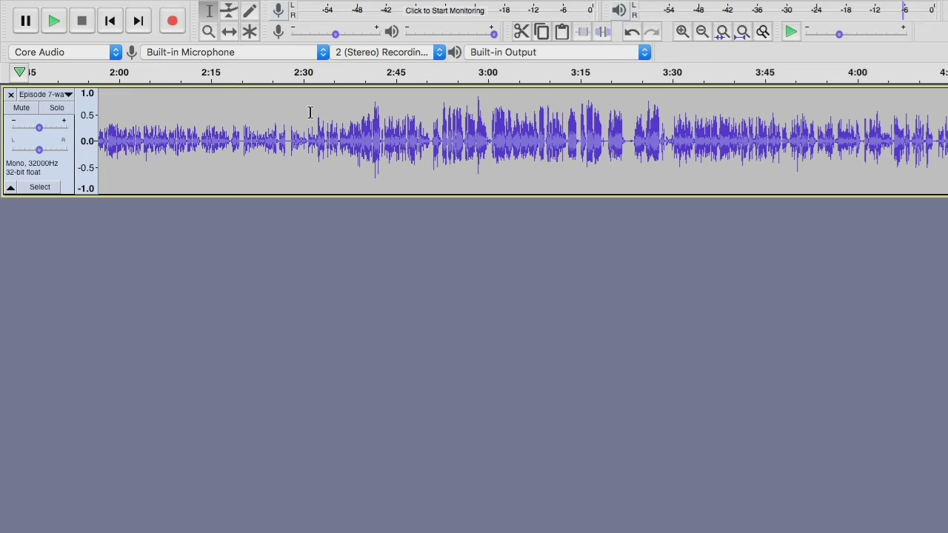
pyautogui.moveTo(315, 113); pyautogui.dragTo(947, 152)
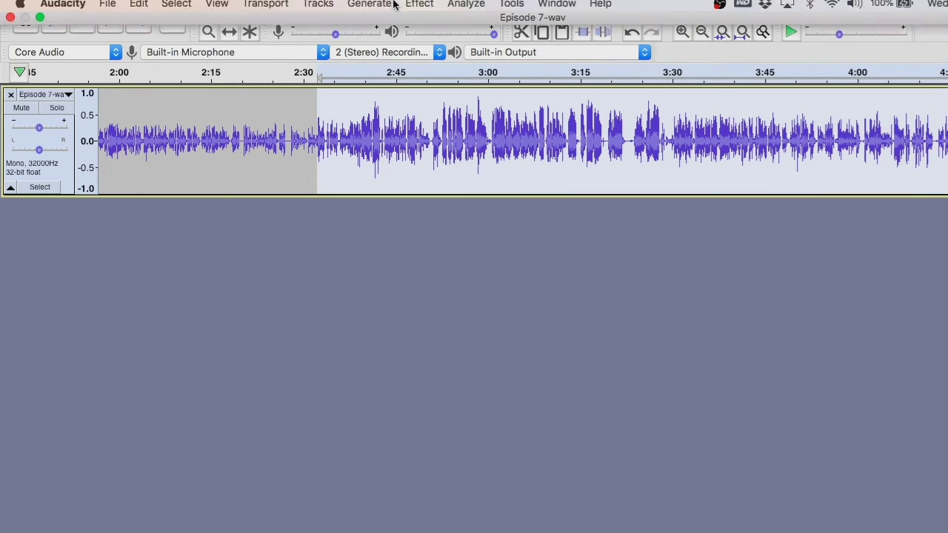
pyautogui.click(415, 9)
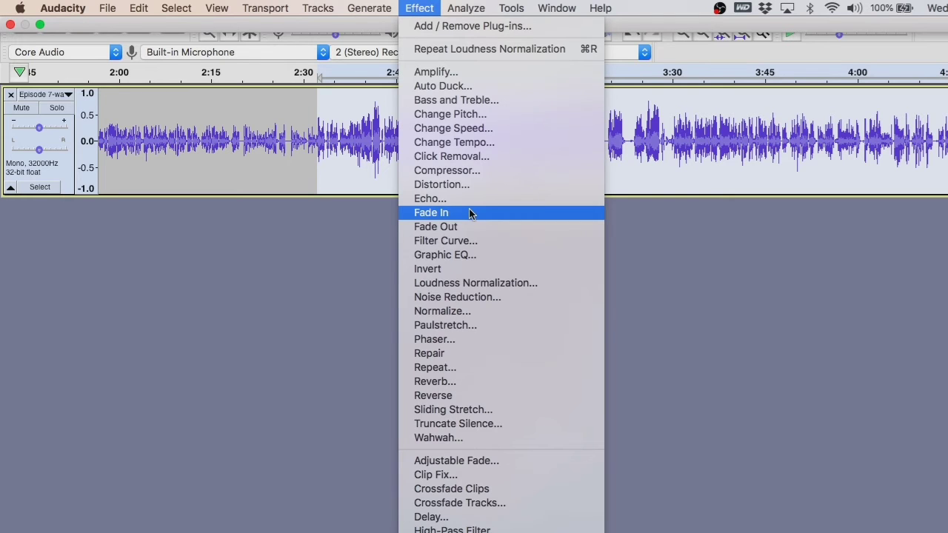
pyautogui.click(488, 284)
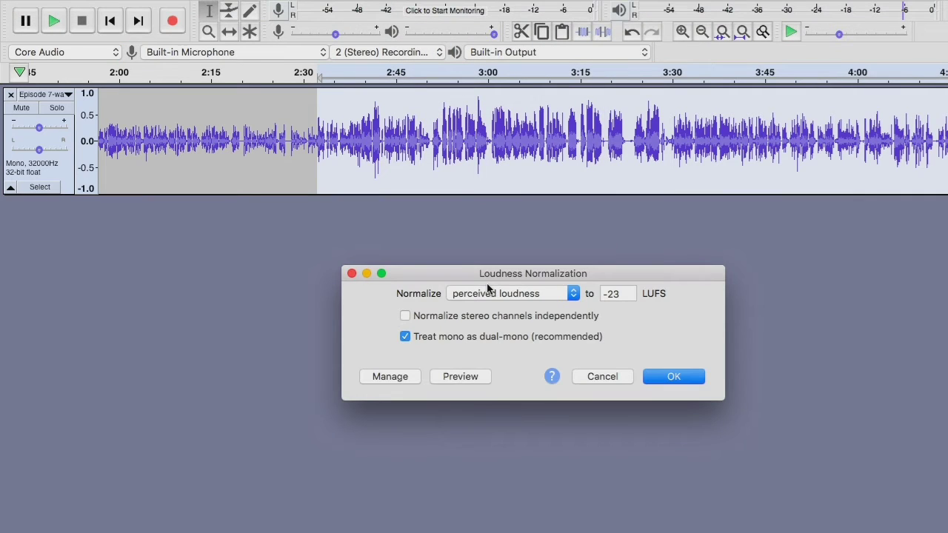
pyautogui.click(671, 378)
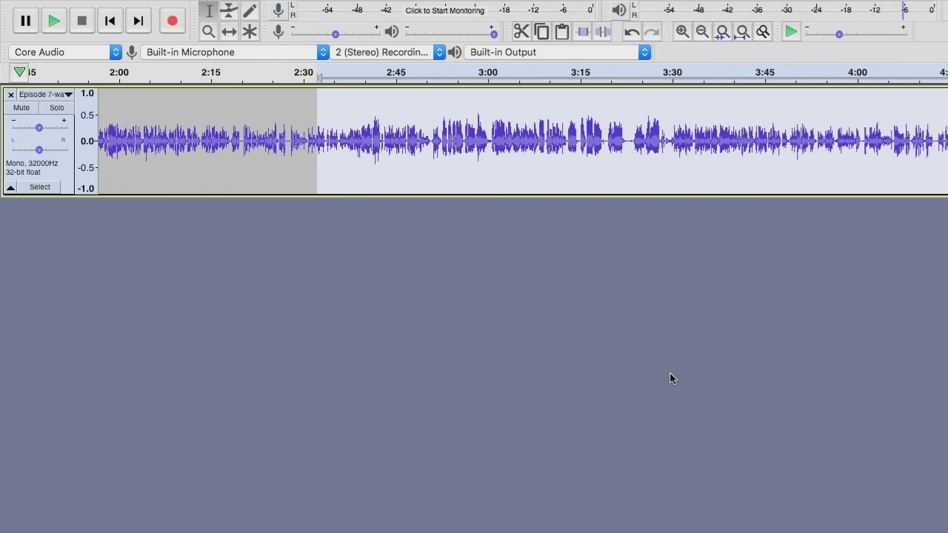
# Step: Examine the waveform across the recording, comparing the levels of the opening with those of the normalized sections
pyautogui.hscroll(-10, 845, 157)
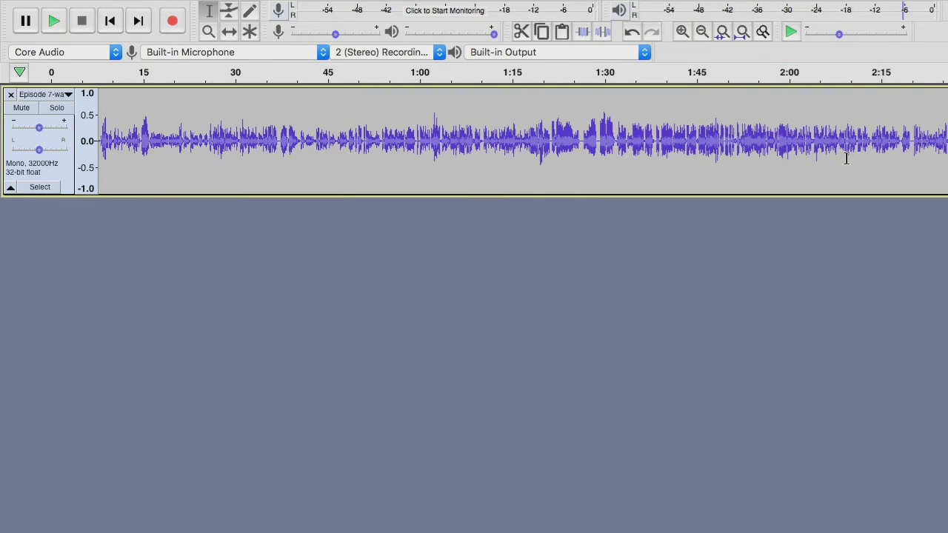
pyautogui.hscroll(-3, 846, 158)
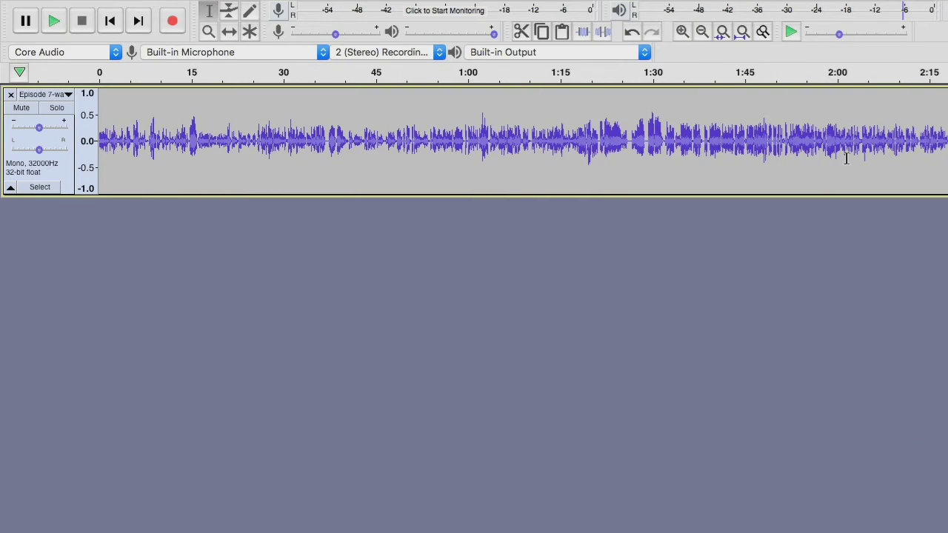
pyautogui.click(287, 117)
pyautogui.hscroll(10, 291, 117)
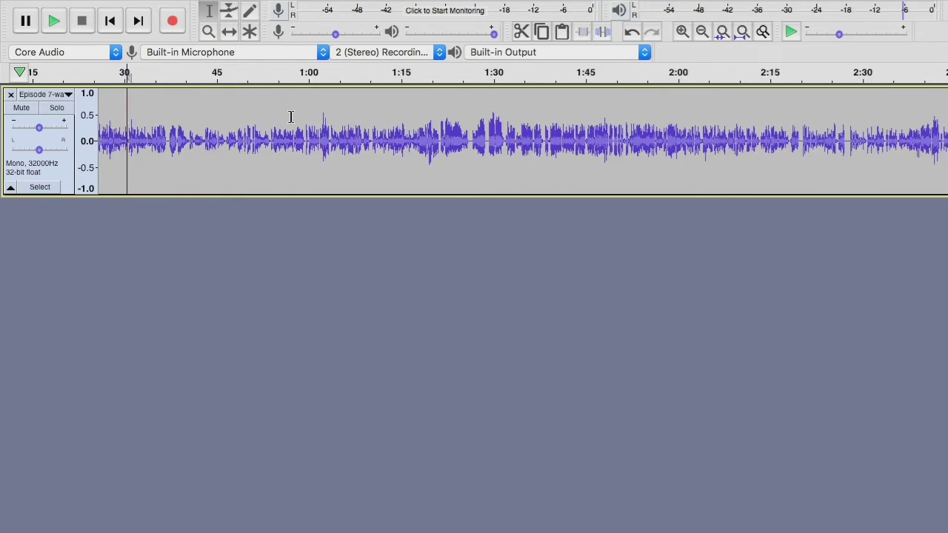
pyautogui.hscroll(15, 291, 116)
pyautogui.hscroll(-20, 291, 116)
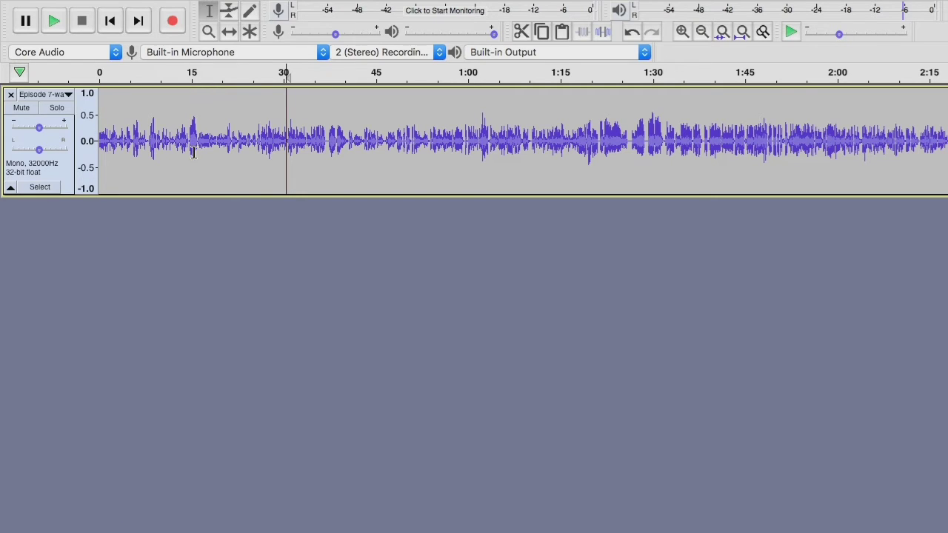
# Step: Play the audio from about 29 seconds for about ten seconds, and stop playback
pyautogui.click(108, 148)
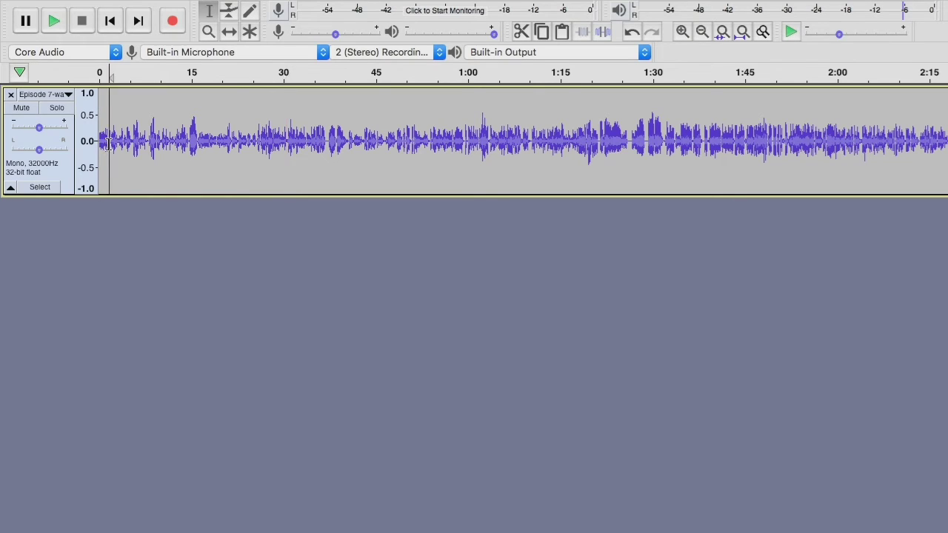
pyautogui.click(235, 128)
pyautogui.click(277, 121)
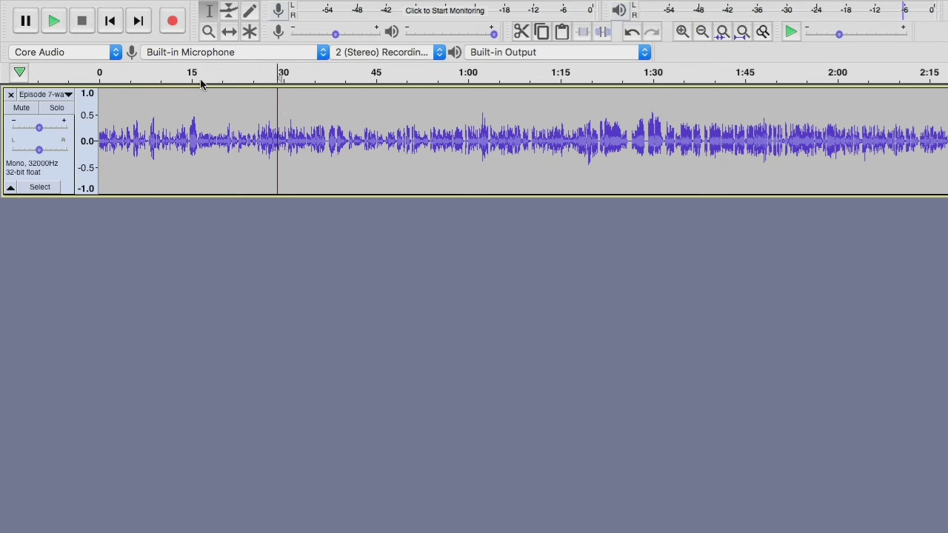
pyautogui.click(55, 22)
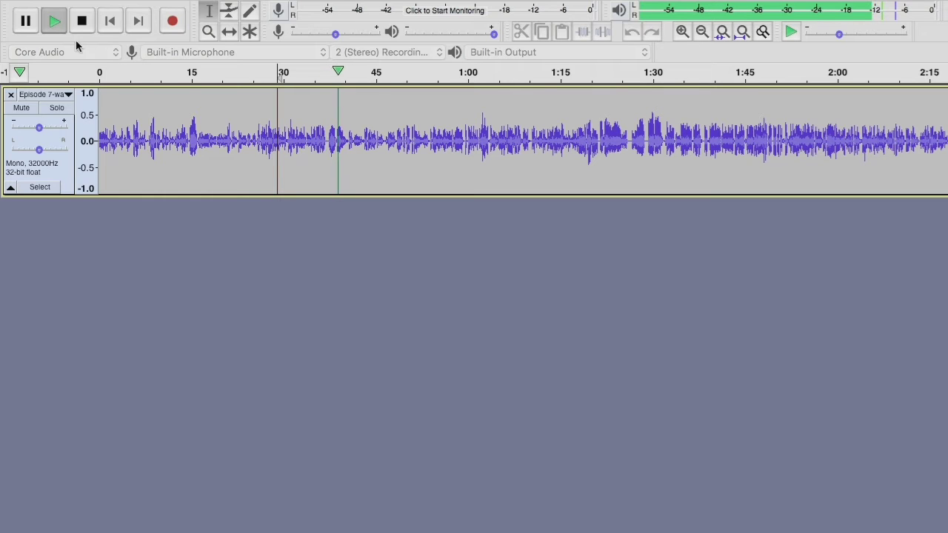
pyautogui.click(82, 22)
# Step: Cut the silent pause at about 37 seconds from the track
pyautogui.scroll(2, 331, 145)
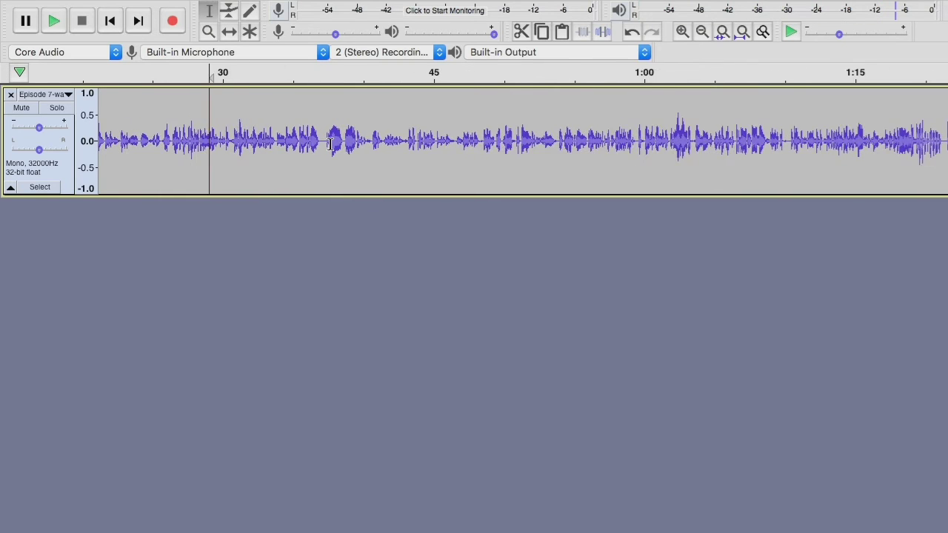
pyautogui.click(309, 126)
pyautogui.moveTo(309, 126); pyautogui.dragTo(322, 125)
pyautogui.press('Delete')
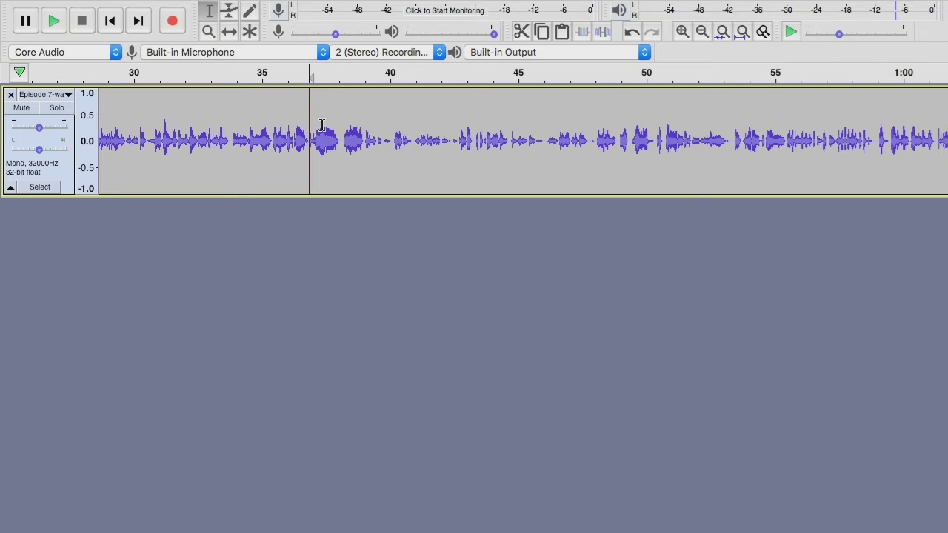
# Step: Cut the silent pauses between the speech bursts at about 1:21, 1:25 and 1:28
pyautogui.hscroll(15, 641, 111)
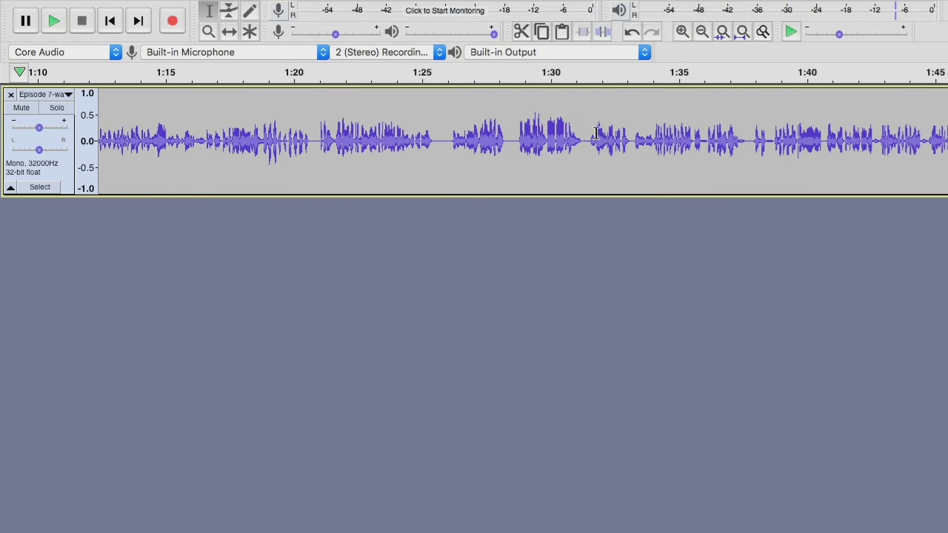
pyautogui.moveTo(433, 130); pyautogui.dragTo(501, 124)
pyautogui.press('Delete')
pyautogui.press('Delete')
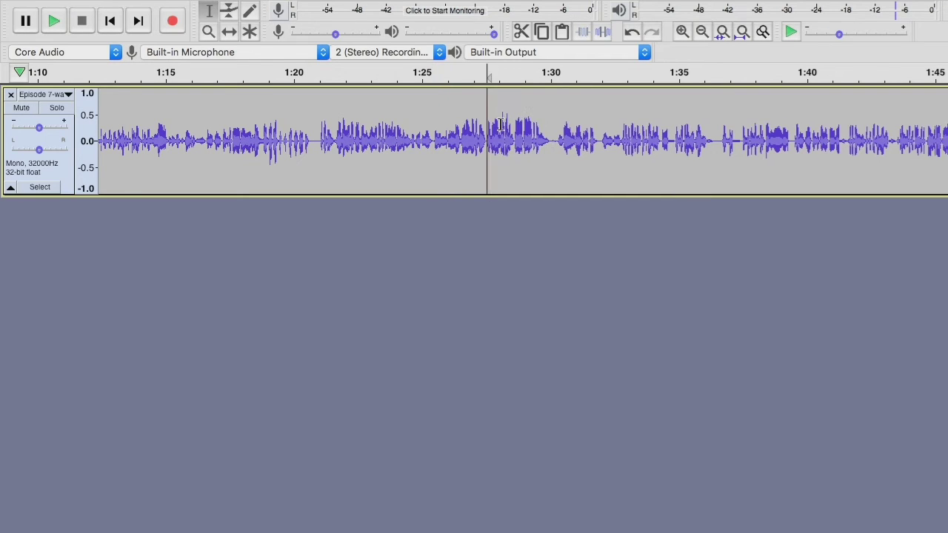
pyautogui.moveTo(311, 128); pyautogui.dragTo(320, 127)
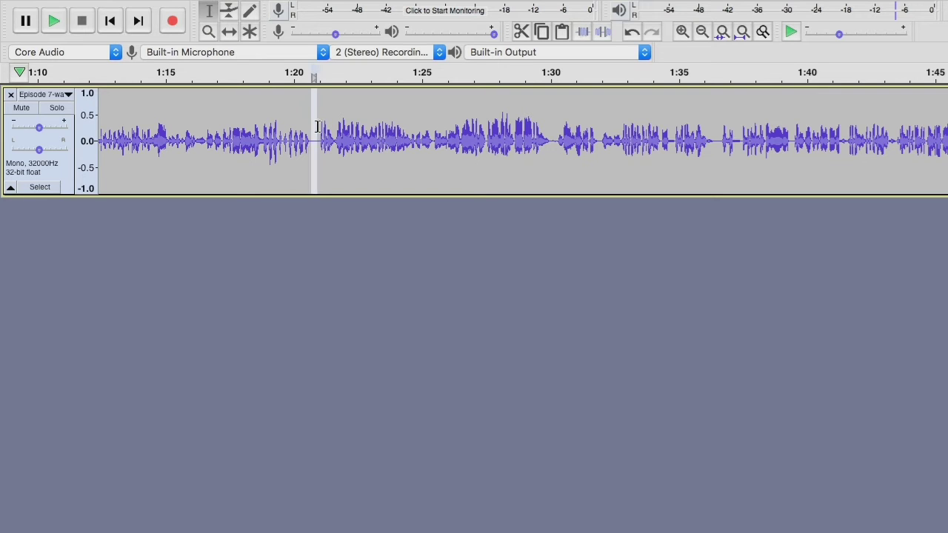
pyautogui.press('Delete')
# Step: Shorten the silent pauses at about 1:30 and 1:36 by deleting a short piece of each
pyautogui.hscroll(10, 317, 128)
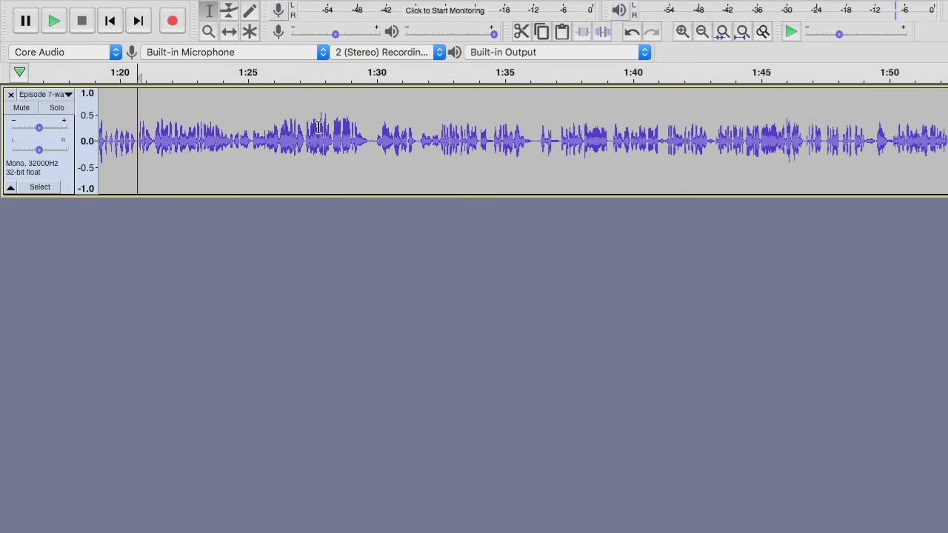
pyautogui.click(285, 118)
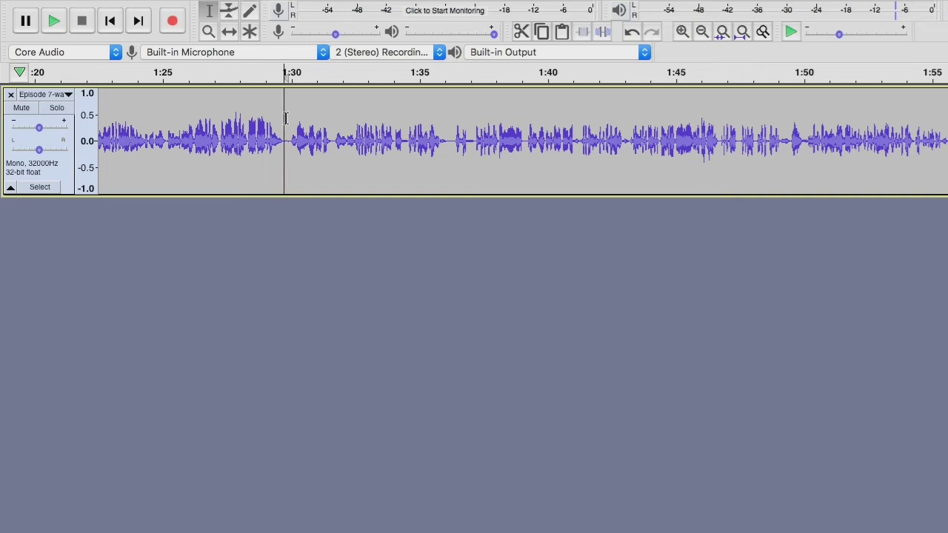
pyautogui.moveTo(285, 119); pyautogui.dragTo(288, 119)
pyautogui.press('Delete')
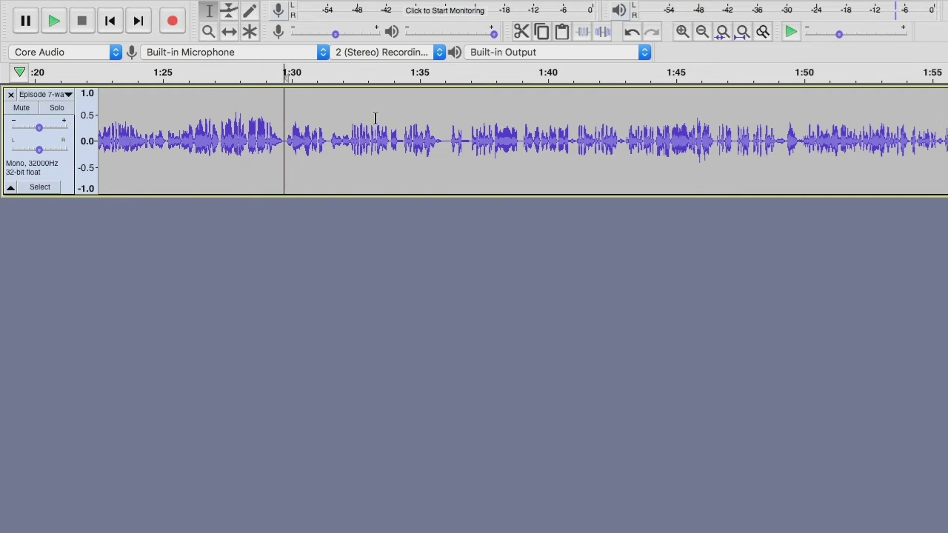
pyautogui.click(441, 118)
pyautogui.moveTo(440, 118); pyautogui.dragTo(445, 121)
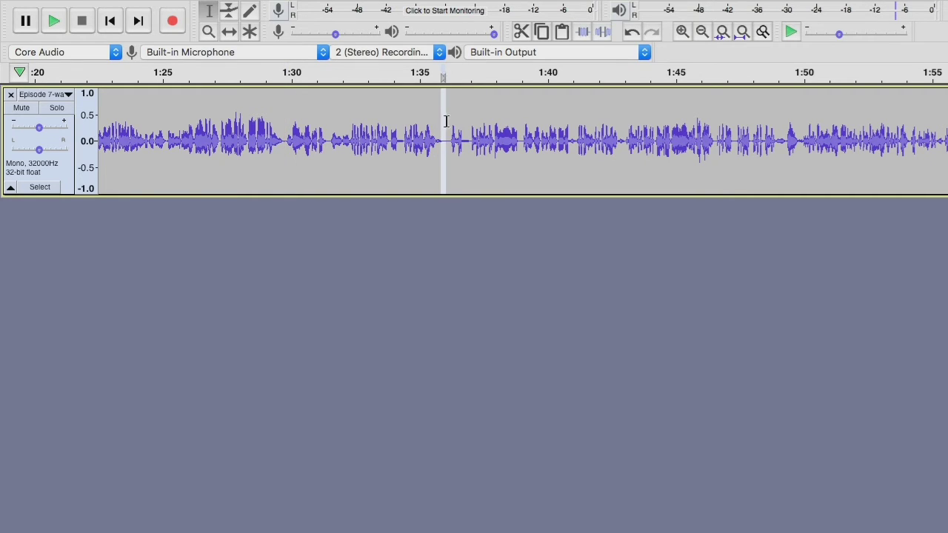
pyautogui.press('Delete')
# Step: Cut the silent pauses at about 2:17 and 2:24 from the track
pyautogui.hscroll(10, 447, 122)
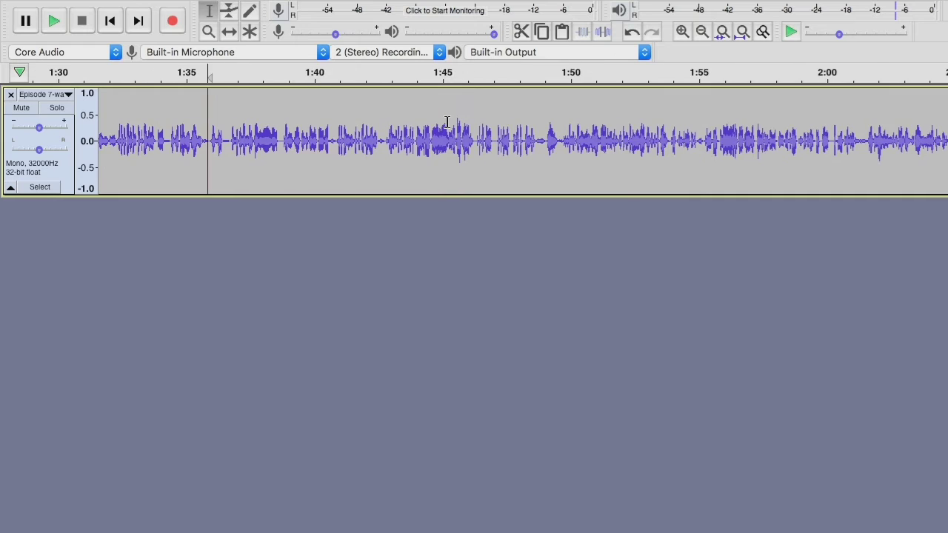
pyautogui.hscroll(1, 447, 123)
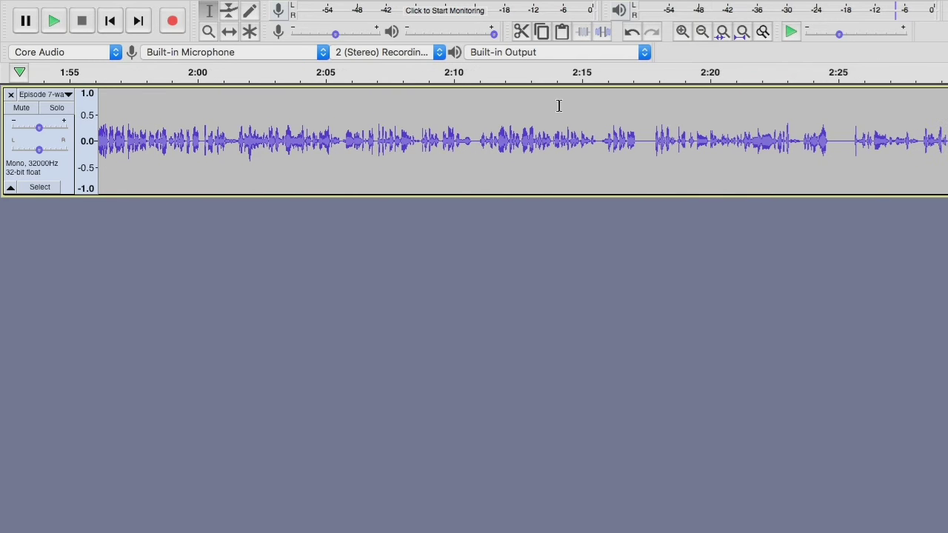
pyautogui.moveTo(638, 111); pyautogui.dragTo(651, 113)
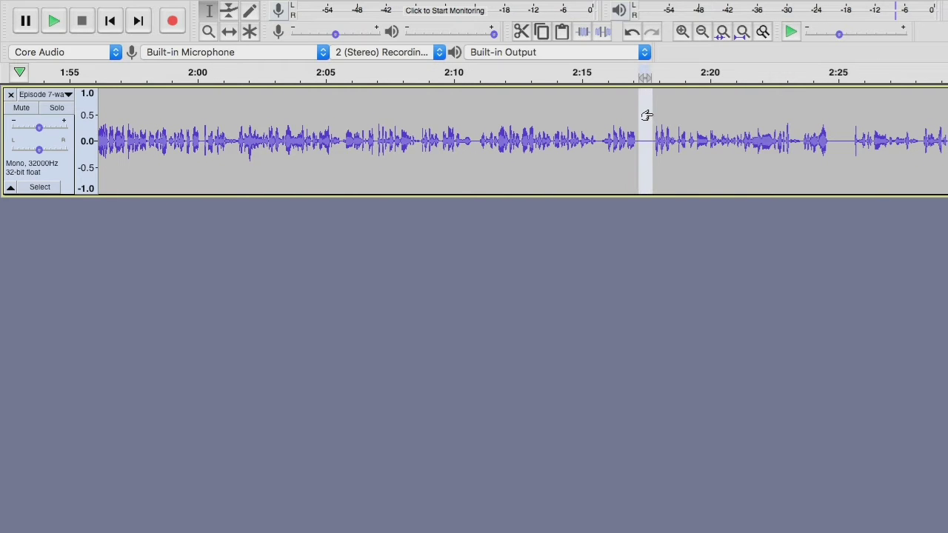
pyautogui.press('Delete')
pyautogui.moveTo(817, 109); pyautogui.dragTo(838, 110)
pyautogui.press('Delete')
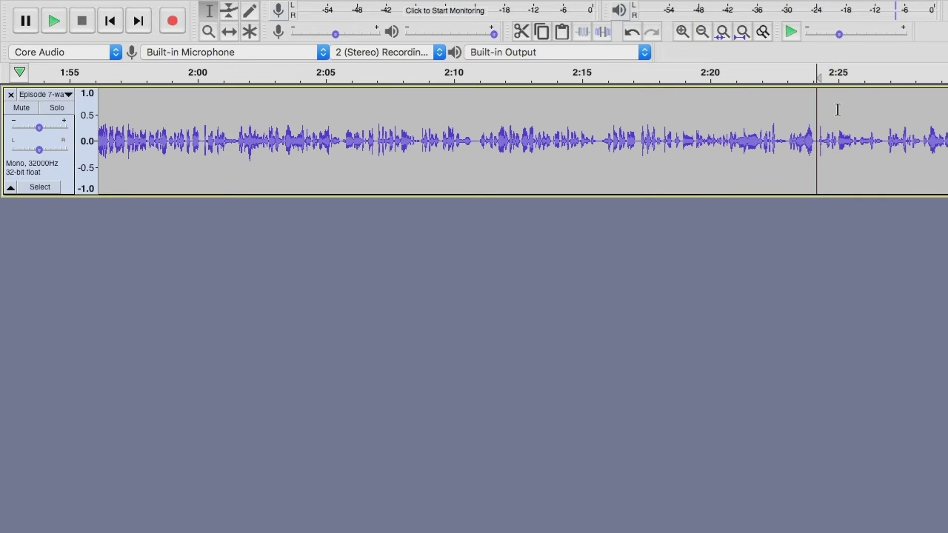
# Step: Play the quiet gap at about 2:56 and cut it, and cut the silent pause at about 2:47
pyautogui.hscroll(10, 835, 111)
pyautogui.hscroll(5, 838, 110)
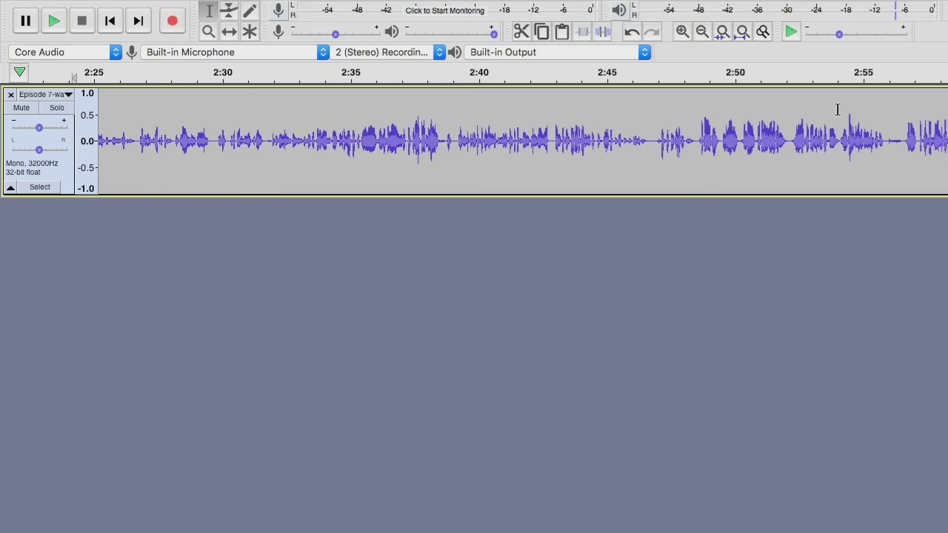
pyautogui.moveTo(784, 120); pyautogui.dragTo(799, 122)
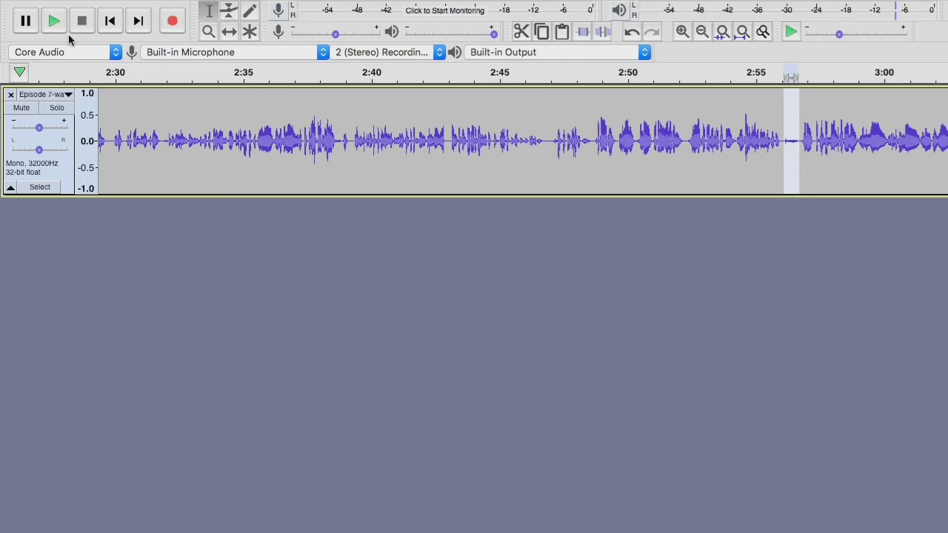
pyautogui.click(54, 22)
pyautogui.press('Delete')
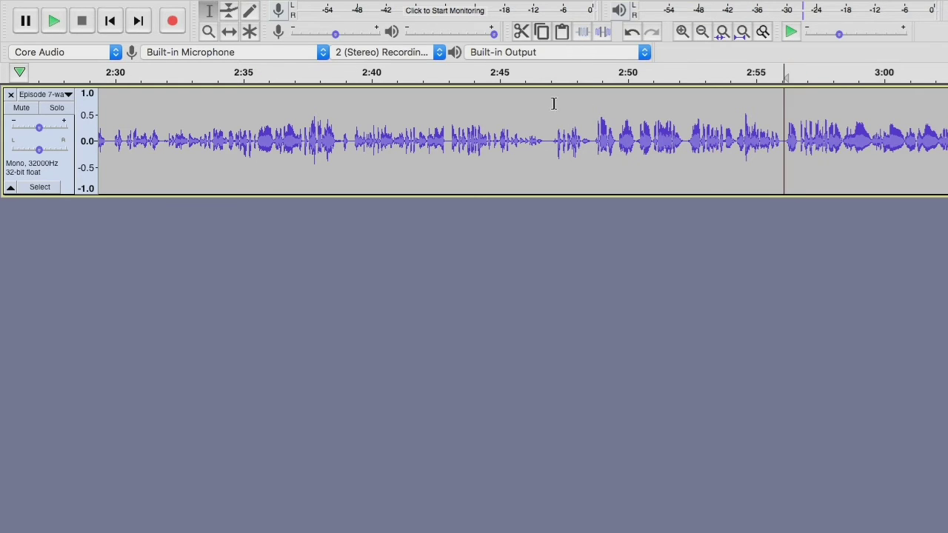
pyautogui.moveTo(545, 113); pyautogui.dragTo(553, 114)
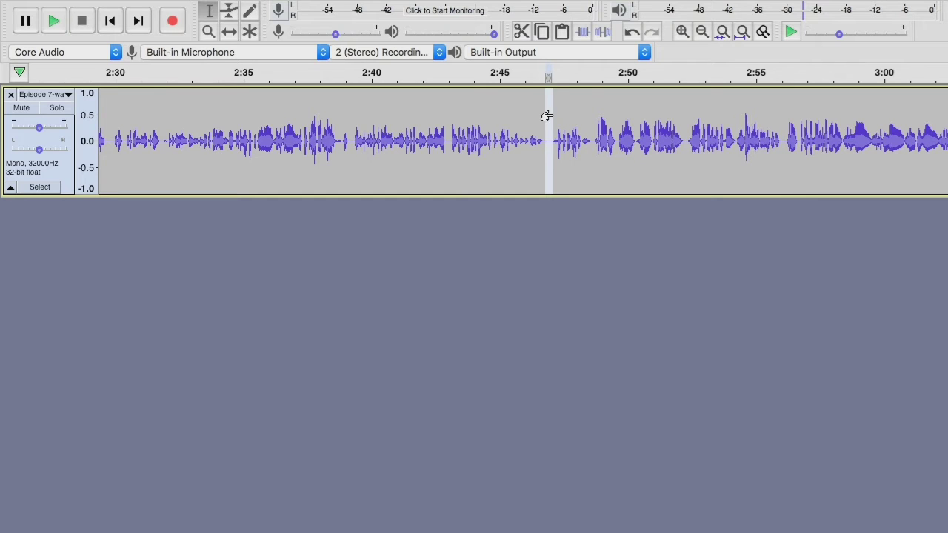
pyautogui.press('Delete')
# Step: Shorten the silent pauses at about 3:04, 3:13 and 3:16 by deleting part of each
pyautogui.hscroll(3, 552, 115)
pyautogui.hscroll(6, 552, 114)
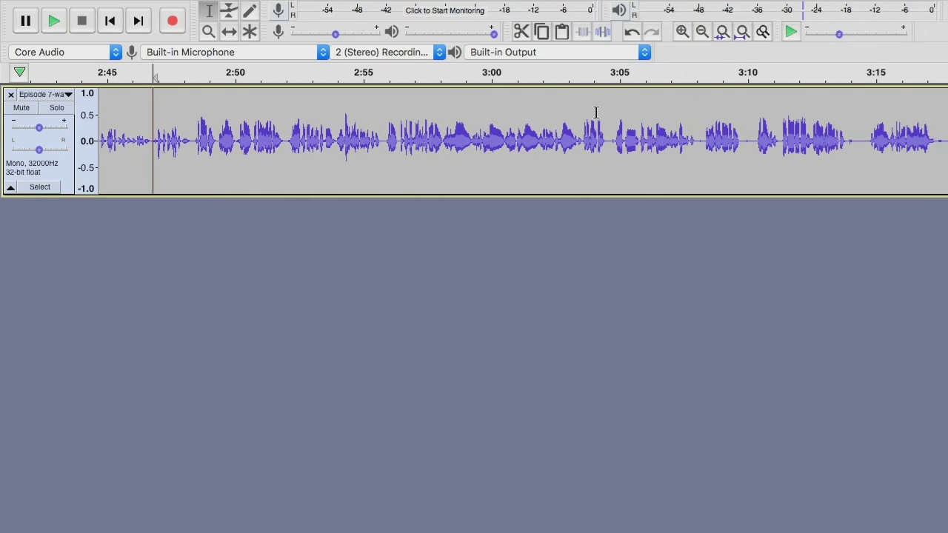
pyautogui.moveTo(605, 116); pyautogui.dragTo(712, 116)
pyautogui.press('Delete')
pyautogui.hscroll(6, 607, 118)
pyautogui.press('Delete')
pyautogui.press('Delete')
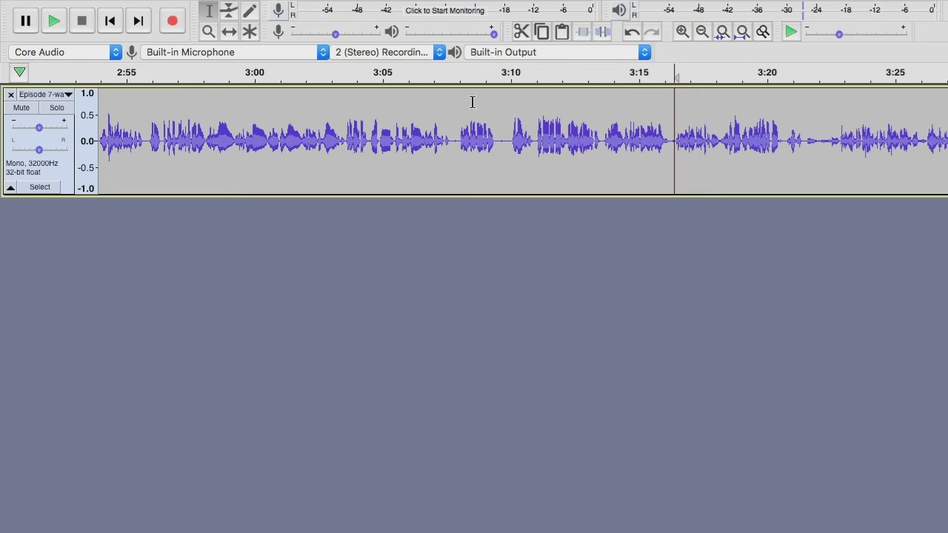
# Step: Cut the silent pauses between the speech bursts at about 3:09, 3:07 and 3:19
pyautogui.moveTo(493, 107); pyautogui.dragTo(511, 113)
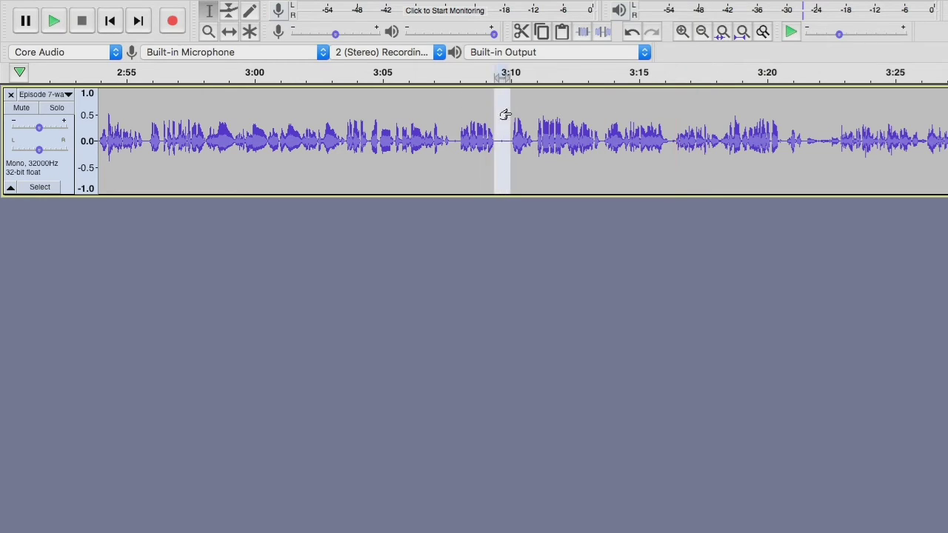
pyautogui.press('Delete')
pyautogui.moveTo(450, 115); pyautogui.dragTo(457, 117)
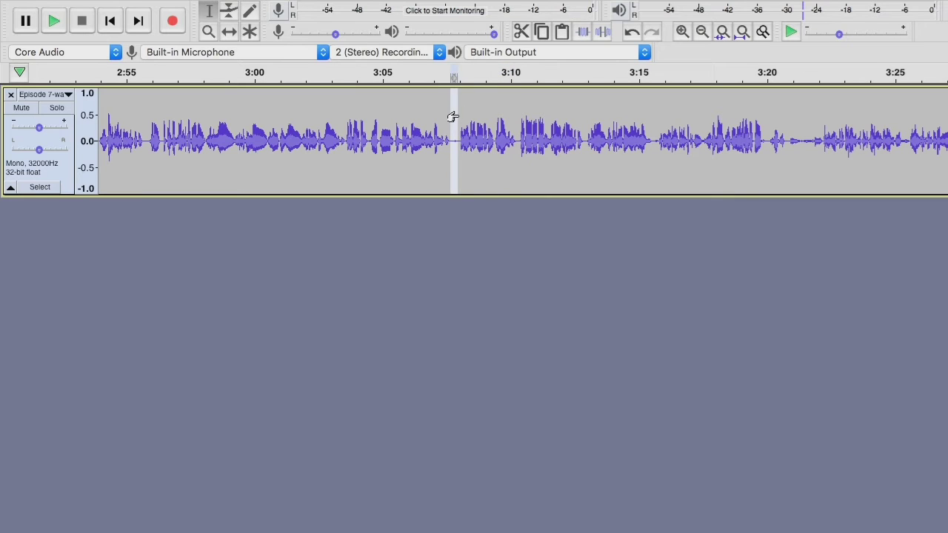
pyautogui.press('Delete')
pyautogui.hscroll(5, 451, 116)
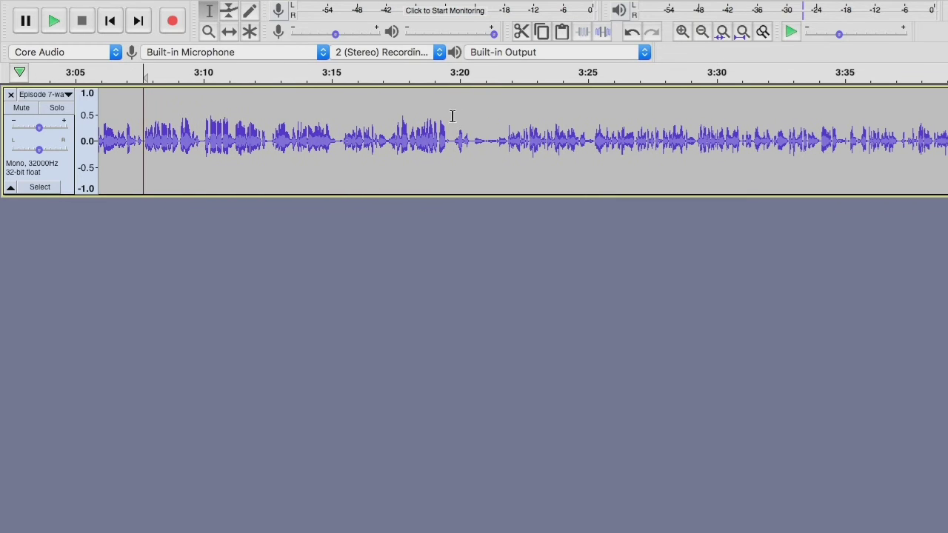
pyautogui.click(449, 116)
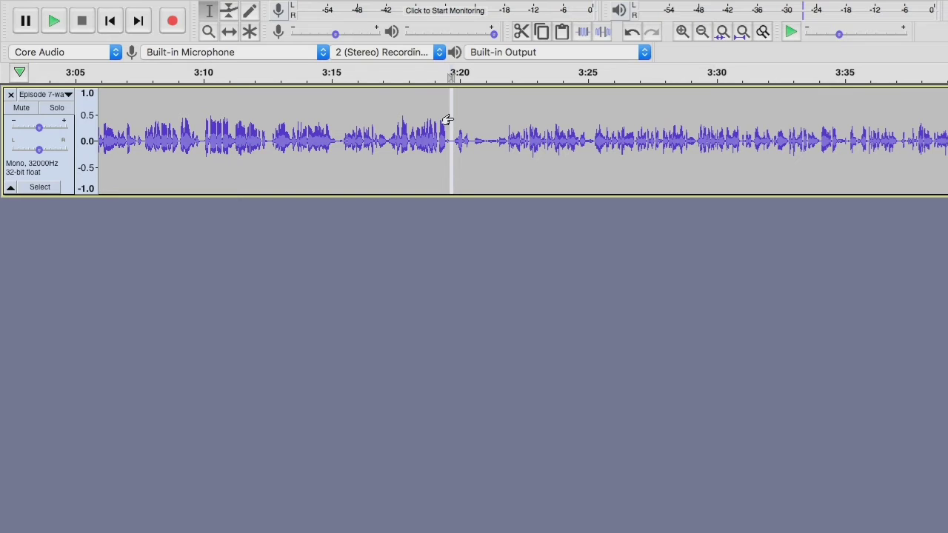
# Step: Cut the silent pauses at about 3:52 and 4:03 near the end of the track
pyautogui.hscroll(5, 452, 119)
pyautogui.hscroll(2, 451, 118)
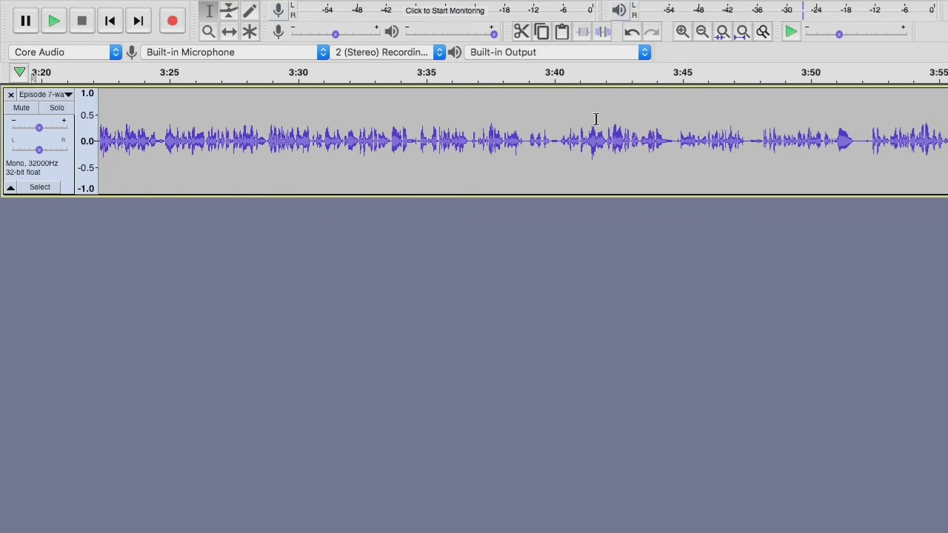
pyautogui.hscroll(4, 595, 119)
pyautogui.moveTo(598, 118); pyautogui.dragTo(614, 122)
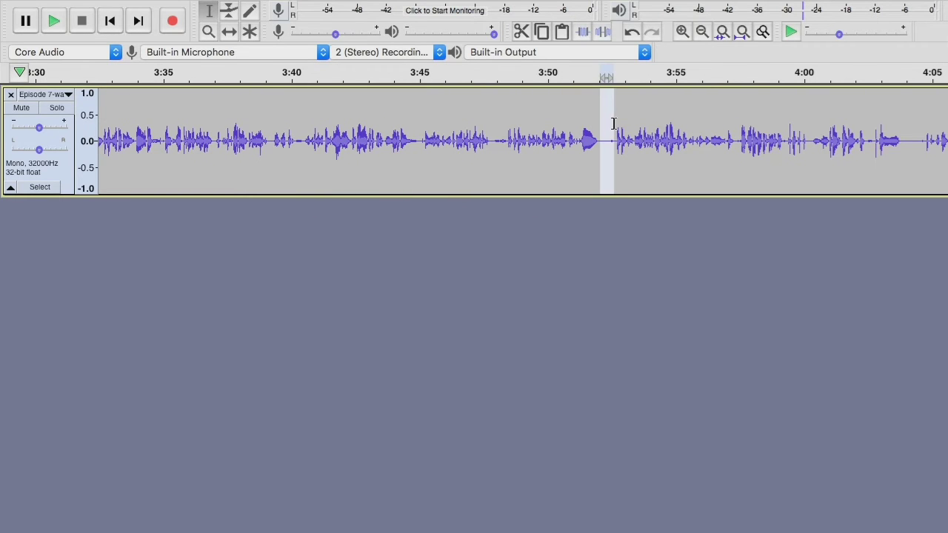
pyautogui.press('Delete')
pyautogui.hscroll(3, 613, 123)
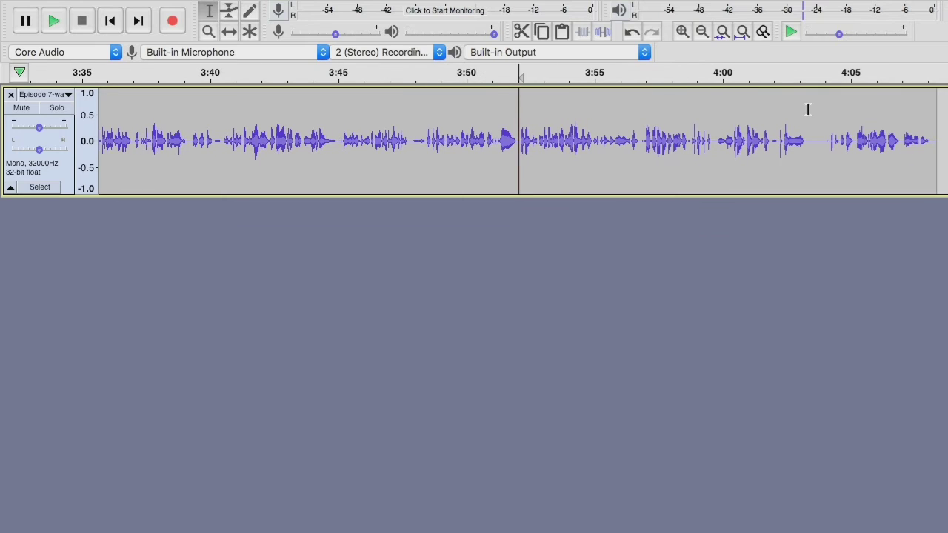
pyautogui.moveTo(808, 109); pyautogui.dragTo(827, 114)
pyautogui.press('Delete')
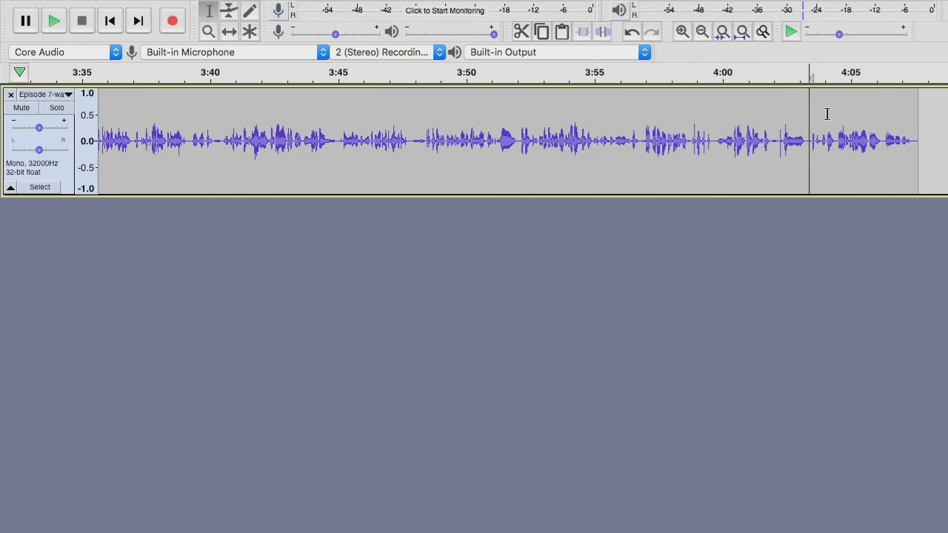
# Step: Select the whole track, examine the Graphic EQ effect's frequency sliders and preset options, and close it without applying
pyautogui.hscroll(-20, 787, 114)
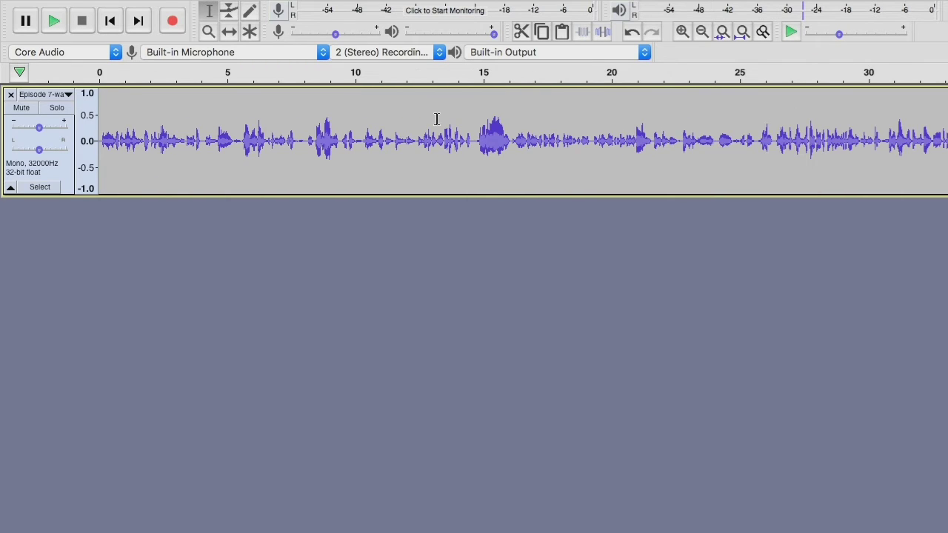
pyautogui.click(63, 162)
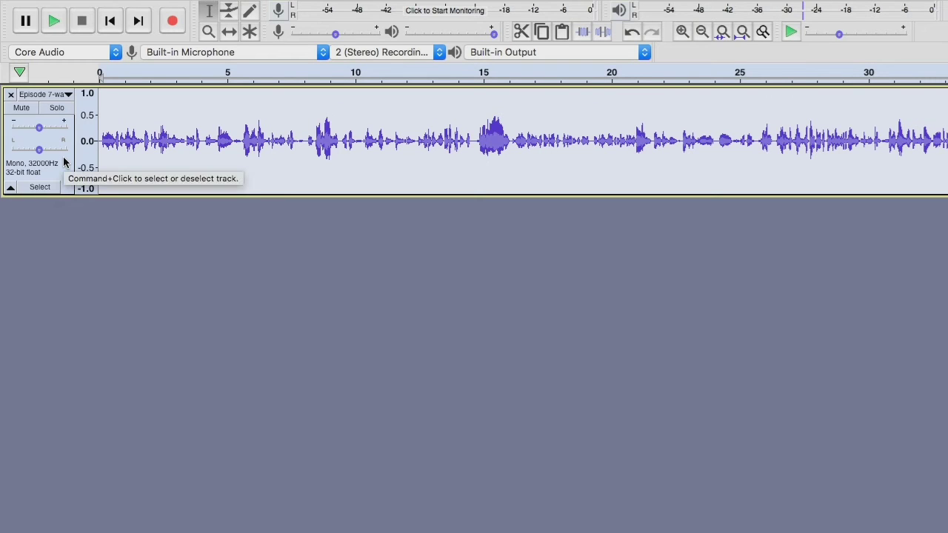
pyautogui.moveTo(305, 3)
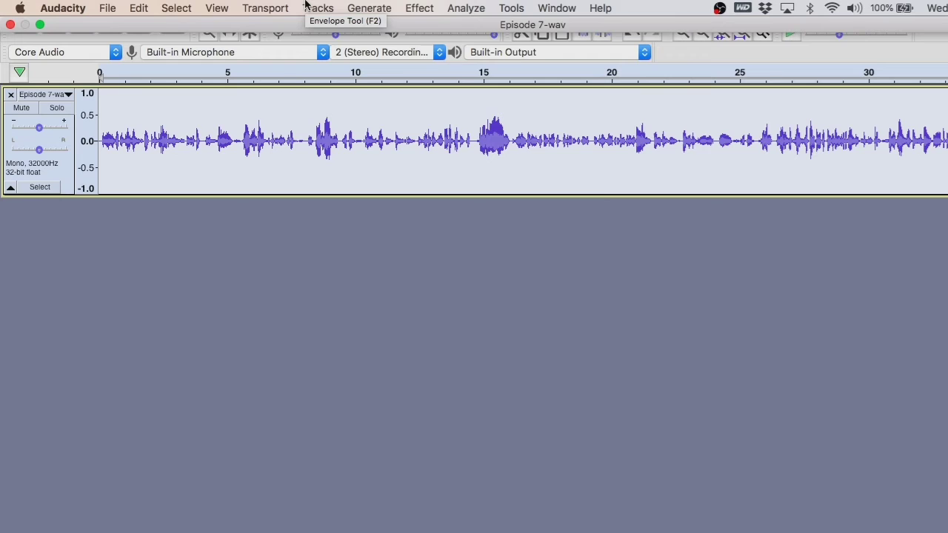
pyautogui.click(419, 9)
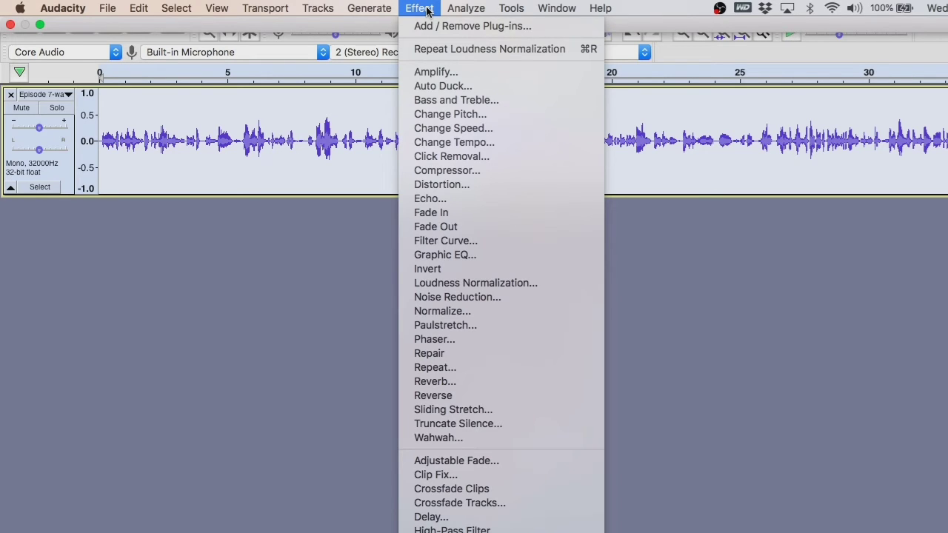
pyautogui.click(474, 256)
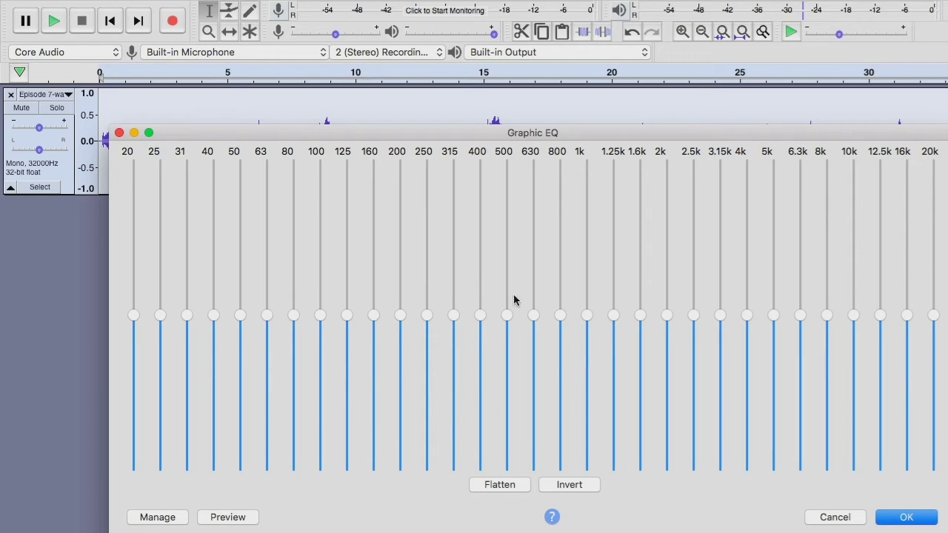
pyautogui.click(170, 521)
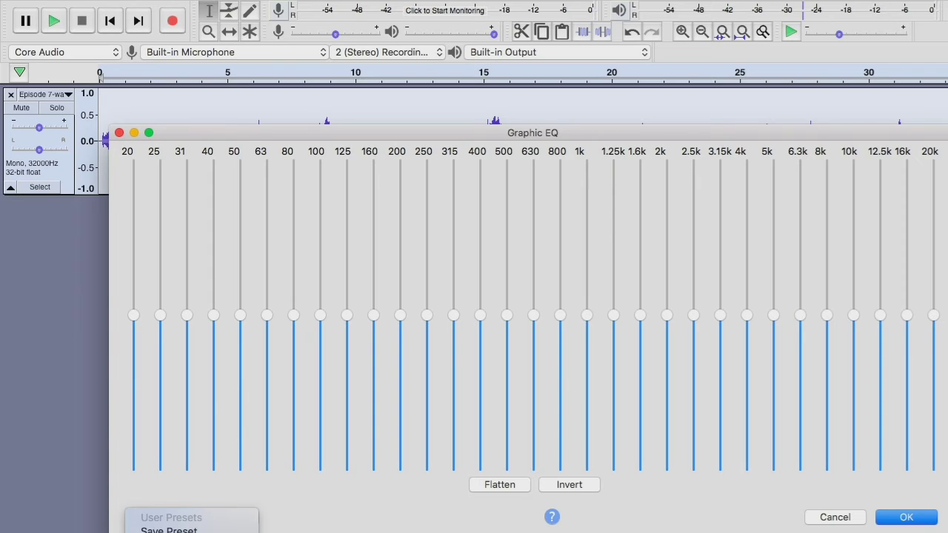
pyautogui.click(118, 132)
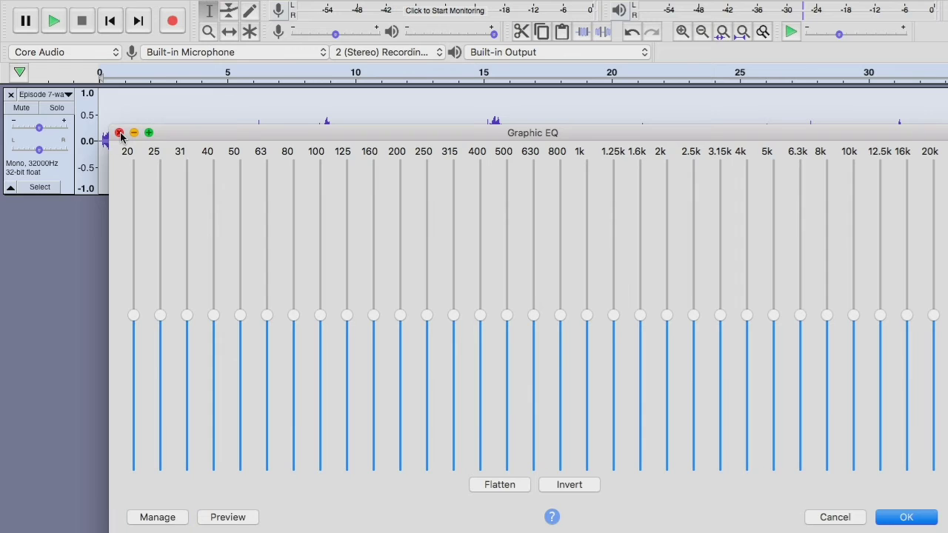
pyautogui.click(118, 132)
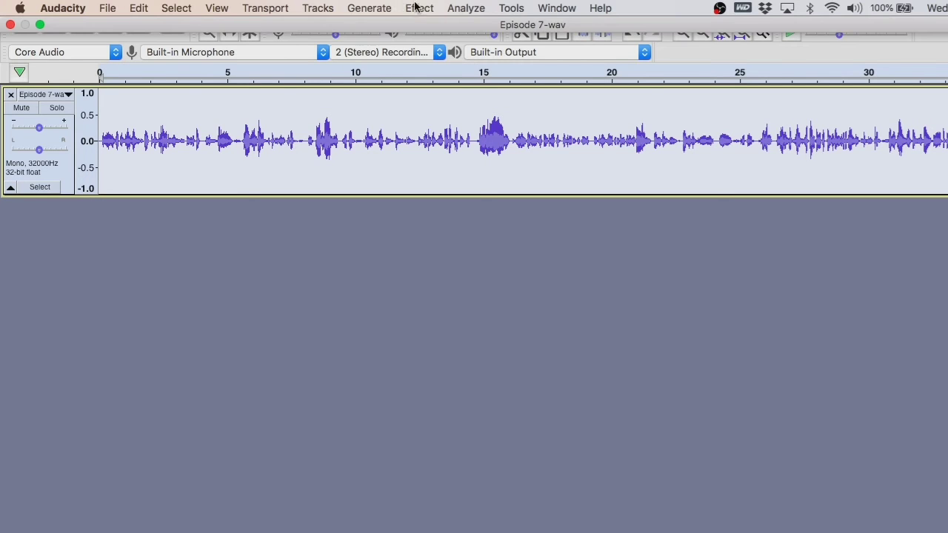
# Step: Open the Filter Curve EQ effect for the selected track and look through its built-in presets, such as 100Hz Rumble
pyautogui.click(420, 8)
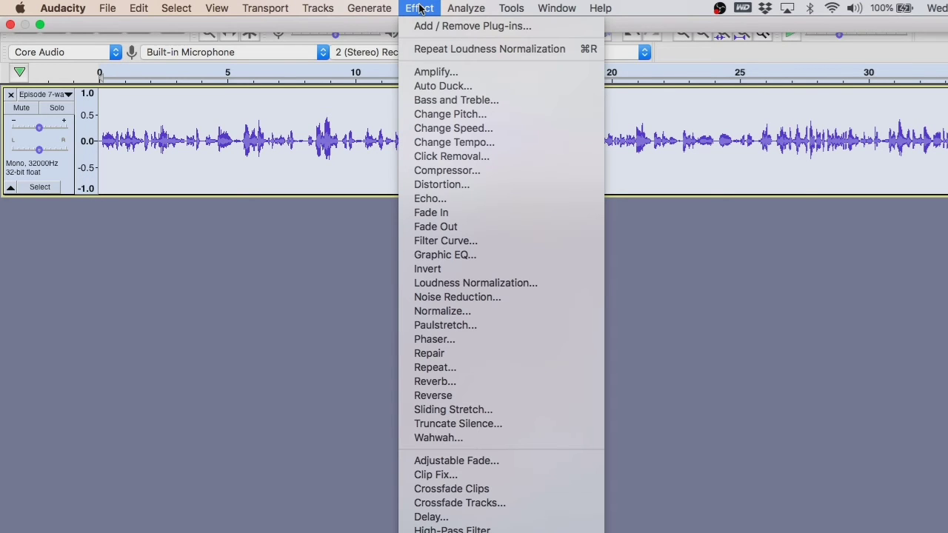
pyautogui.click(450, 245)
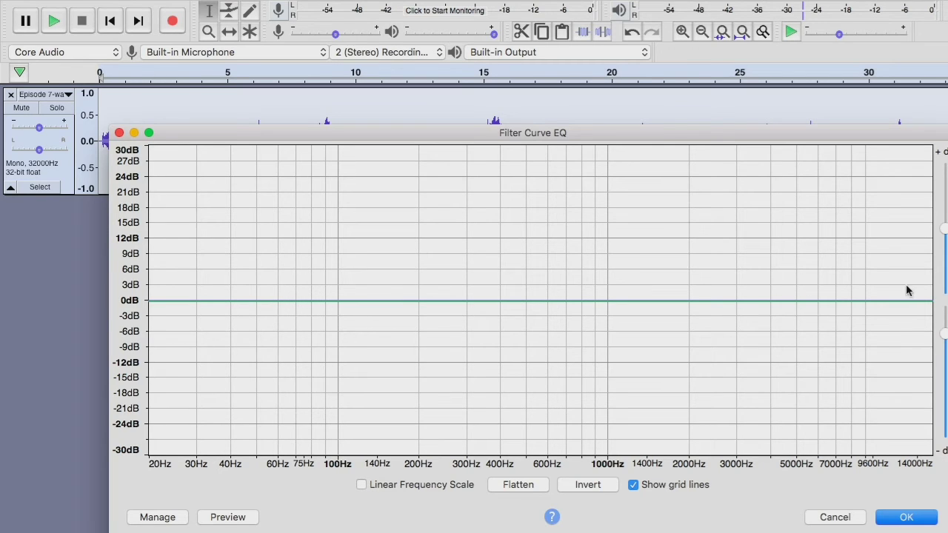
pyautogui.click(165, 517)
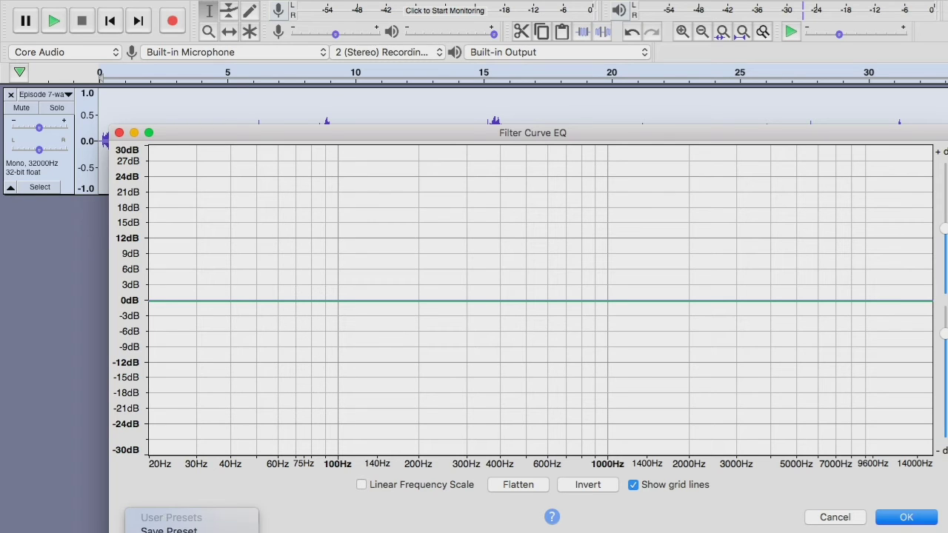
pyautogui.moveTo(171, 531)
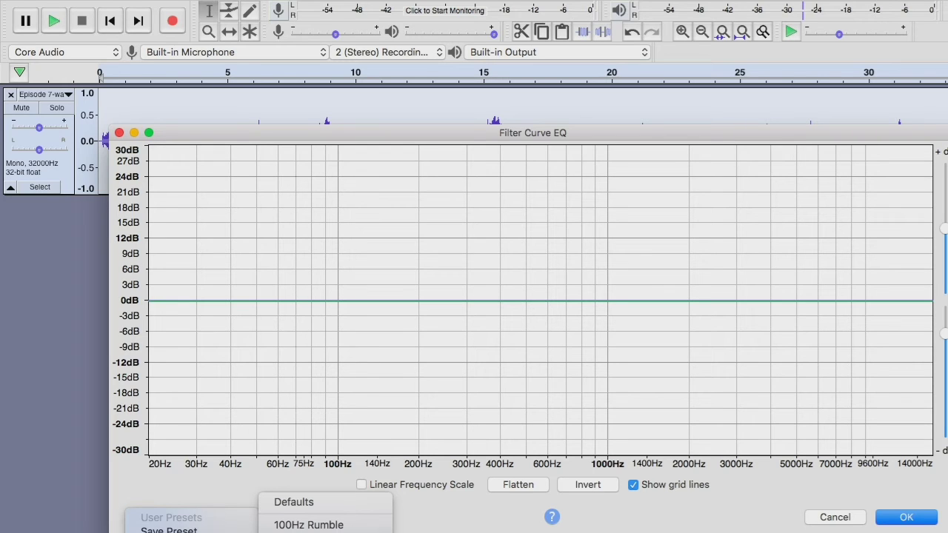
pyautogui.click(296, 409)
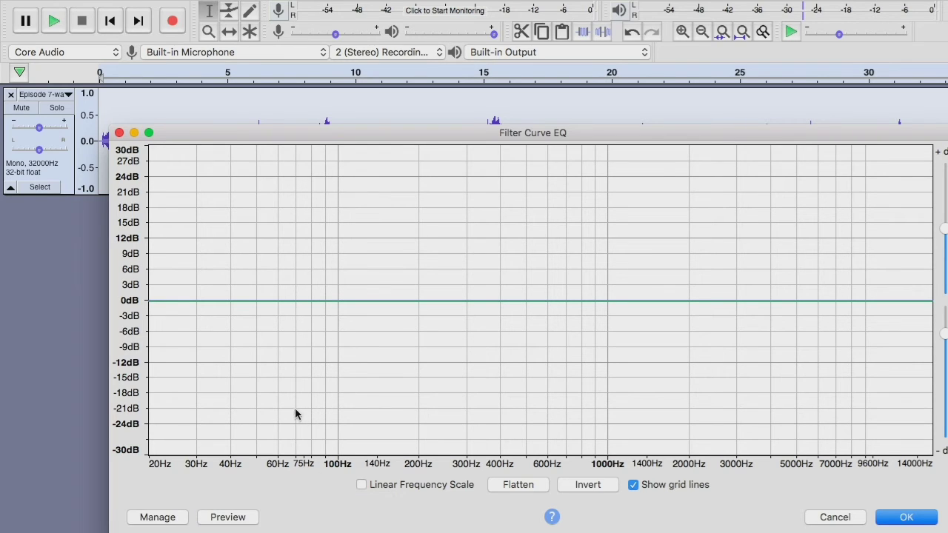
# Step: Draw a filter curve with points at about 0 dB near 46 Hz, -15 dB near 50 Hz and 12 dB near 6000 Hz
pyautogui.click(257, 380)
pyautogui.click(244, 303)
pyautogui.moveTo(245, 304)
pyautogui.mouseDown()
pyautogui.moveTo(243, 339)
pyautogui.moveTo(248, 303)
pyautogui.mouseUp()
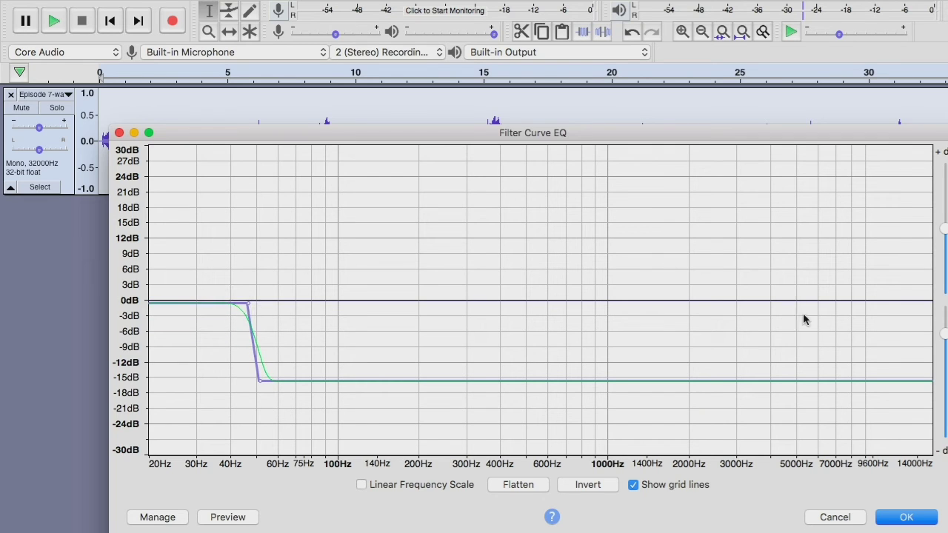
pyautogui.moveTo(825, 381); pyautogui.dragTo(814, 237)
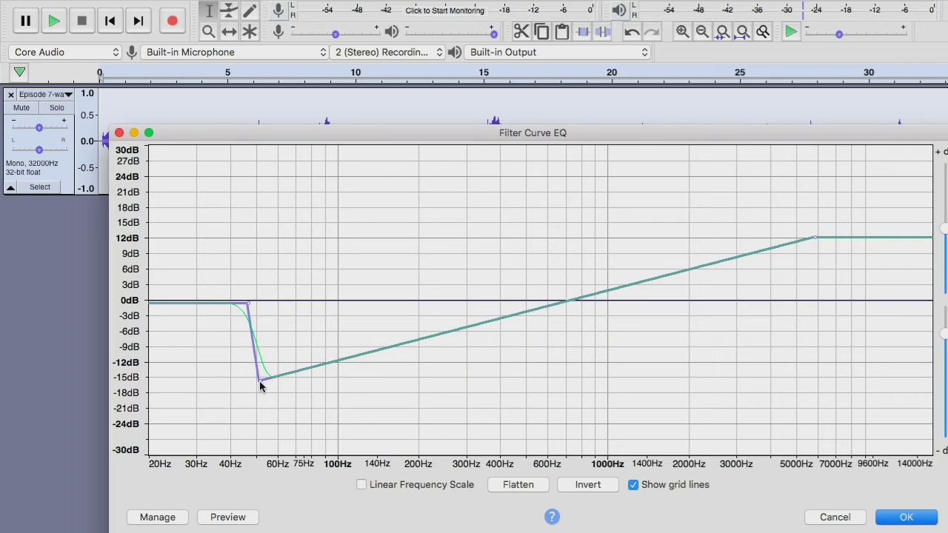
# Step: Add a curve point at about 0 dB near 5000 Hz and raise the low -15 dB point to about 0 dB near 73 Hz
pyautogui.moveTo(259, 385); pyautogui.dragTo(237, 383)
pyautogui.moveTo(790, 249); pyautogui.dragTo(795, 301)
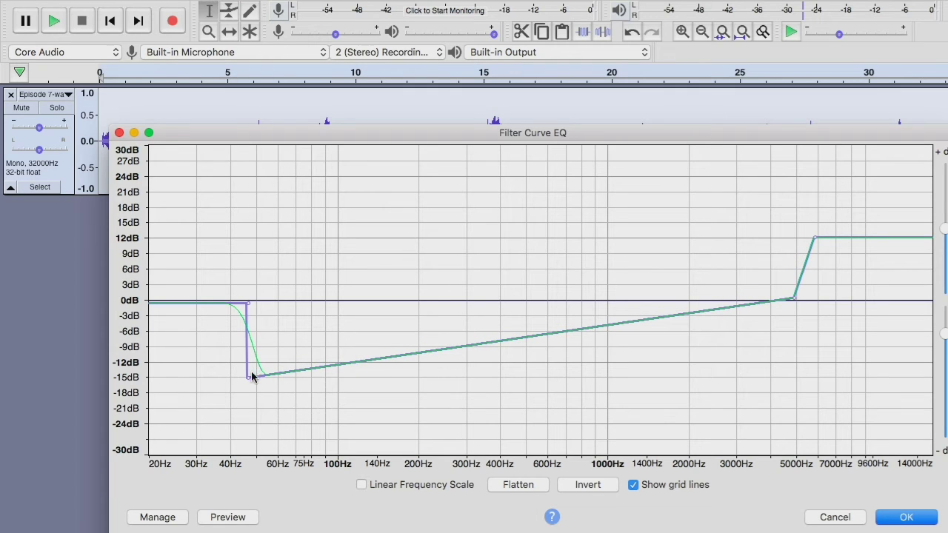
pyautogui.moveTo(251, 377); pyautogui.dragTo(301, 302)
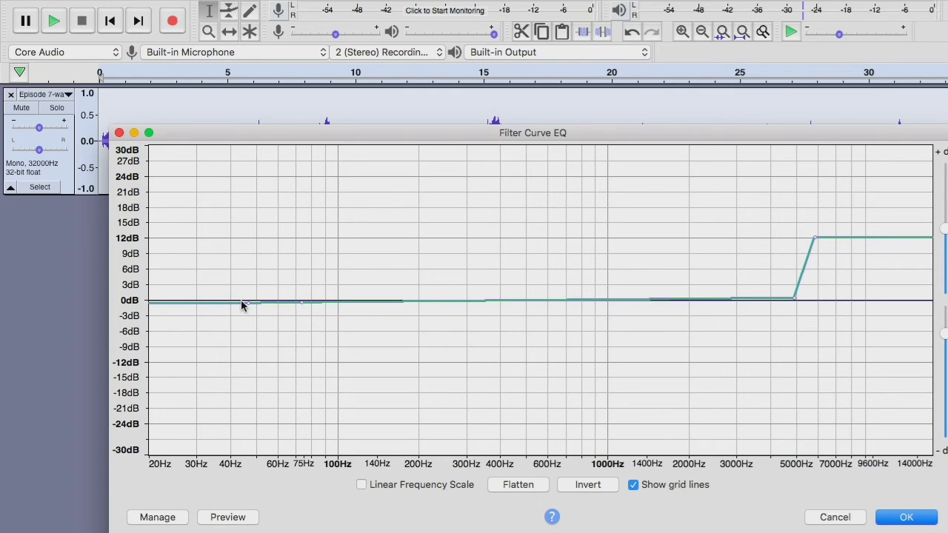
# Step: Lower the low-end curve point to about -12 dB near 45 Hz, preview the result, and apply the filter curve
pyautogui.moveTo(242, 305); pyautogui.dragTo(241, 363)
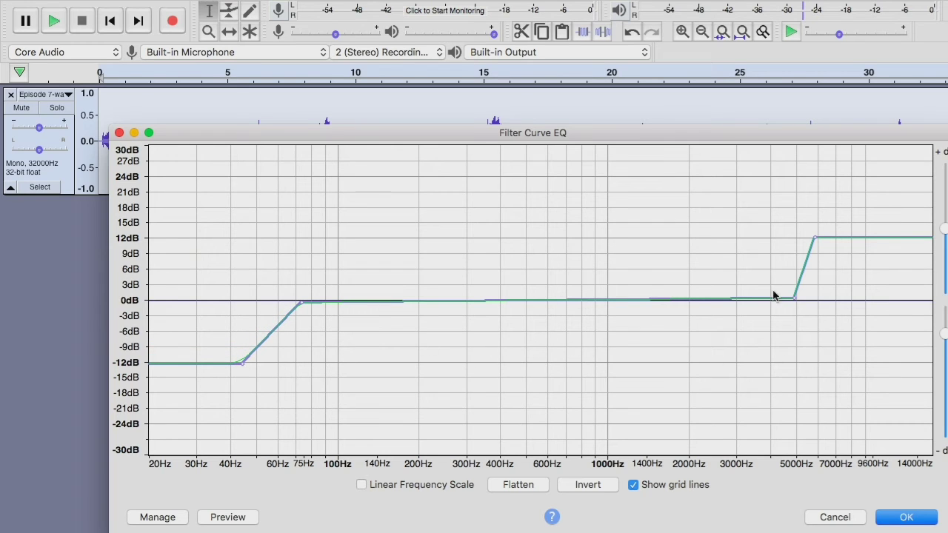
pyautogui.click(238, 517)
pyautogui.click(906, 517)
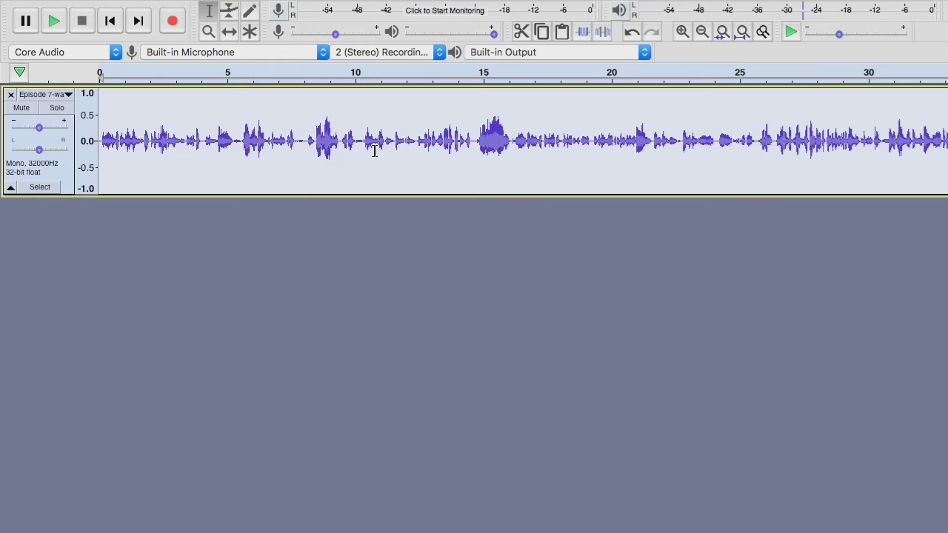
# Step: Select the audio from about 17.8 to 20.4 s and add volume envelope points near 19.2 and 19.9 s with the Envelope tool
pyautogui.click(542, 141)
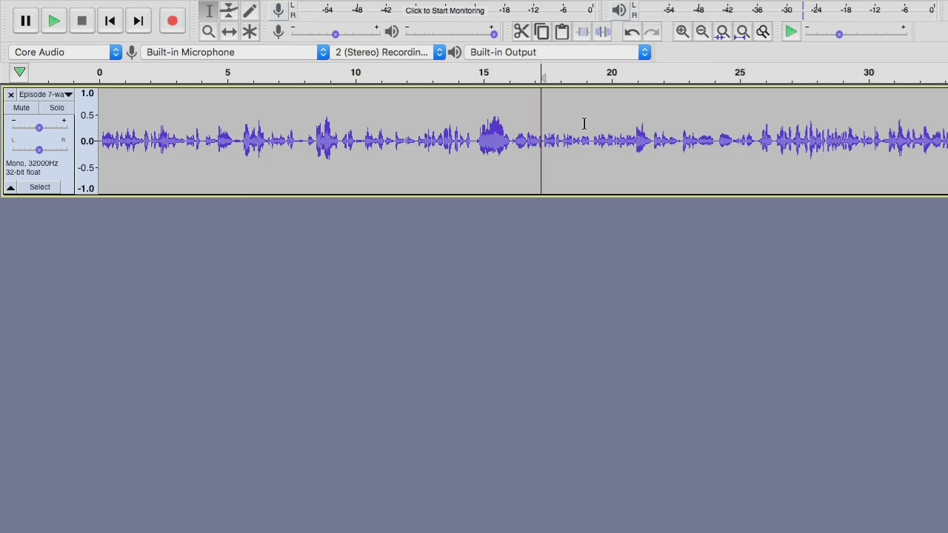
pyautogui.moveTo(579, 125); pyautogui.dragTo(621, 134)
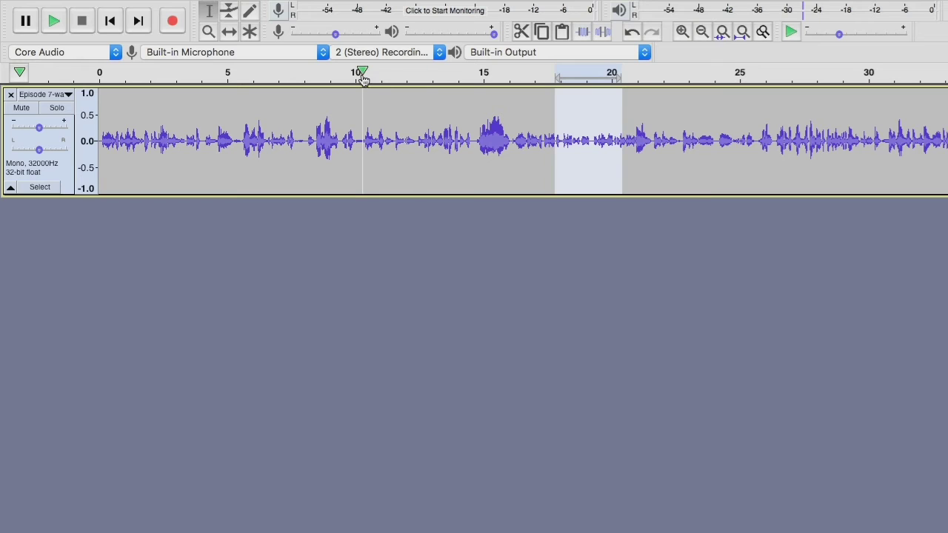
pyautogui.click(230, 15)
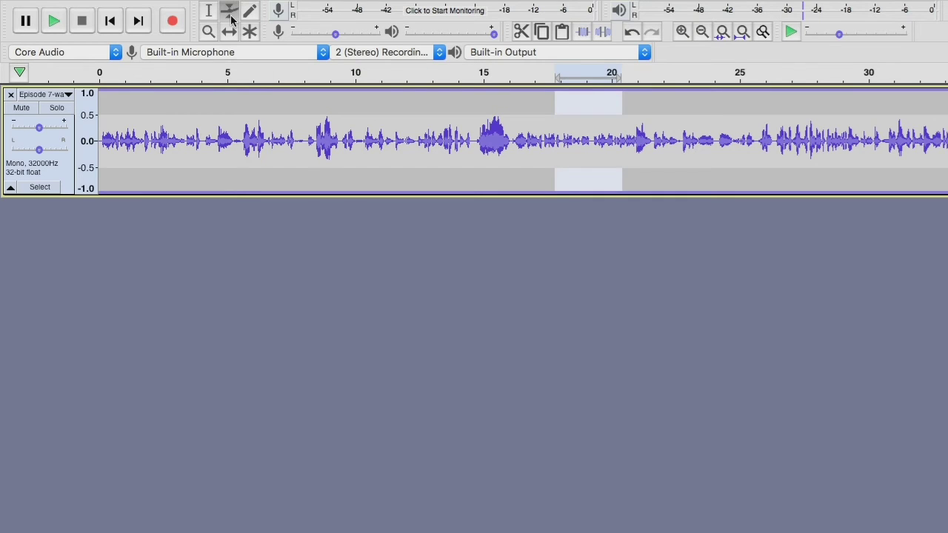
pyautogui.click(590, 117)
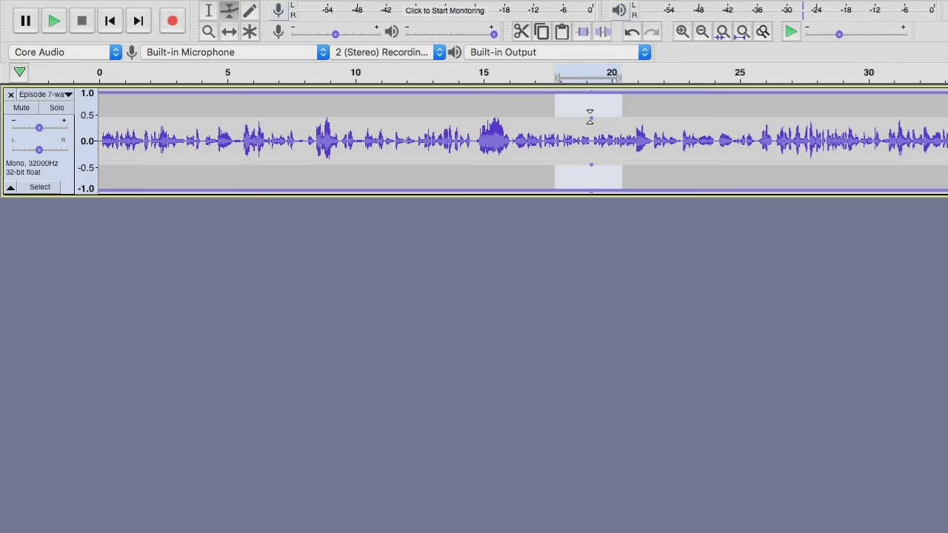
pyautogui.moveTo(590, 117); pyautogui.dragTo(609, 112)
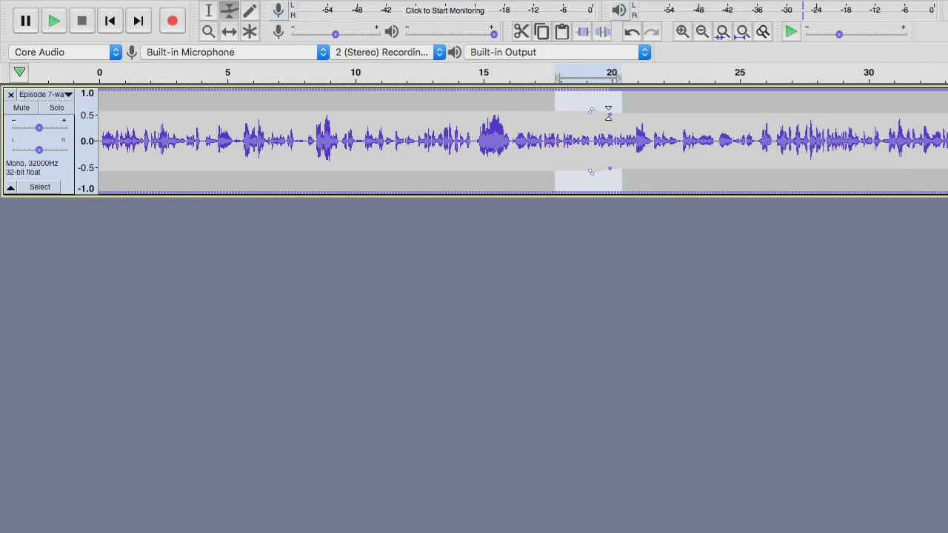
pyautogui.click(478, 266)
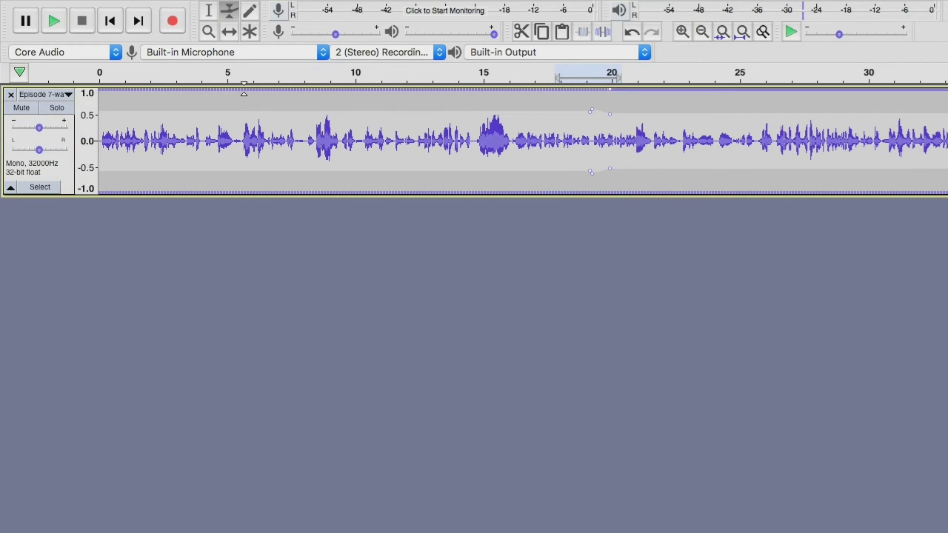
# Step: Duplicate the whole episode track and return to the Selection tool
pyautogui.click(66, 173)
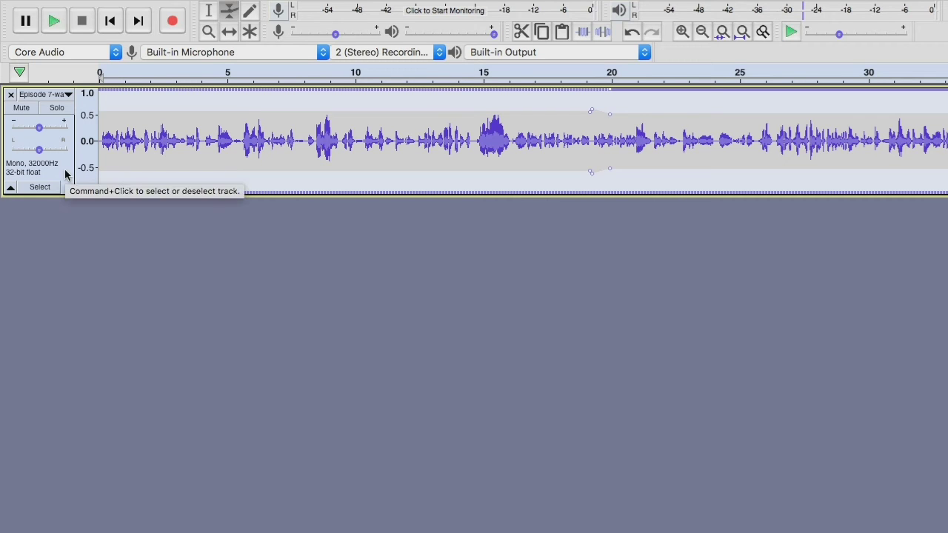
pyautogui.press('super+d')
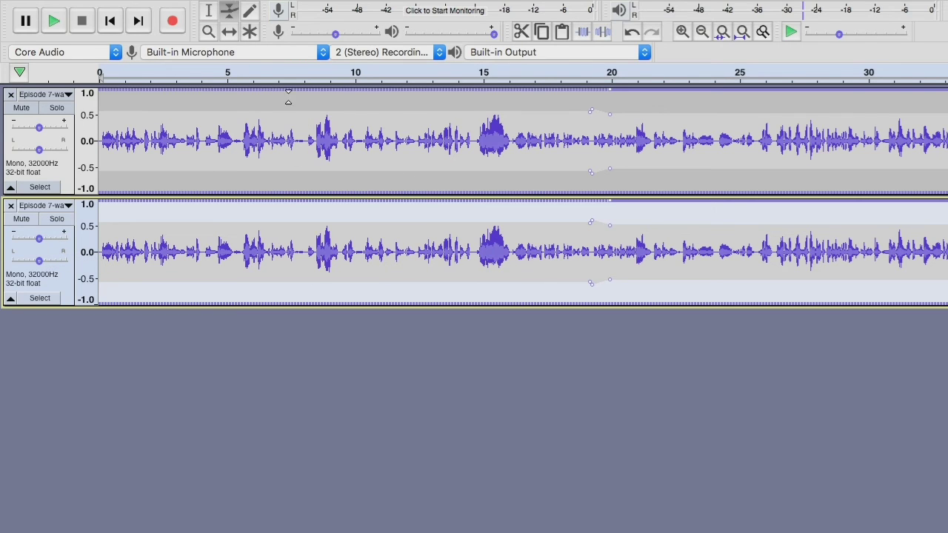
pyautogui.click(210, 12)
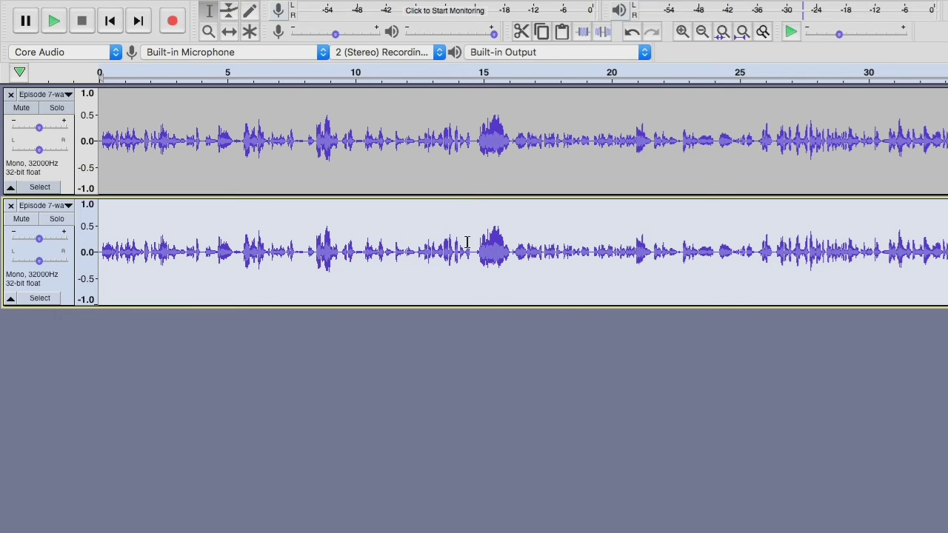
# Step: Solo the duplicate track, play it from about 0.5 s to listen to it alone, and stop playback
pyautogui.hscroll(20, 342, 255)
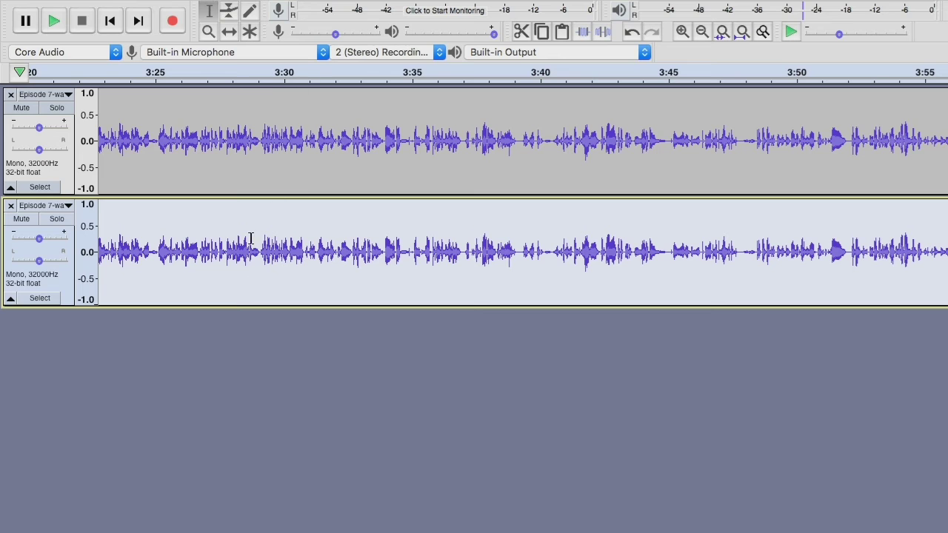
pyautogui.hscroll(-10, 245, 226)
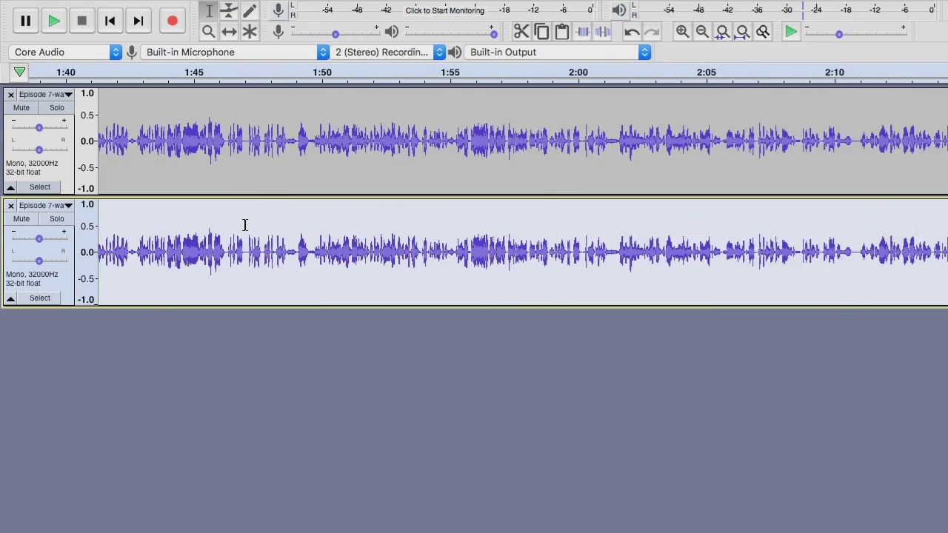
pyautogui.hscroll(-10, 245, 226)
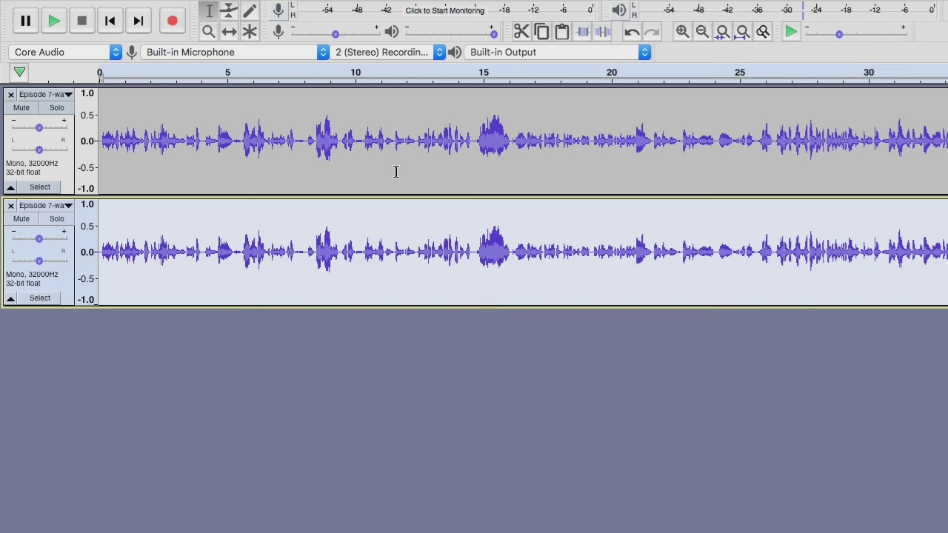
pyautogui.click(116, 222)
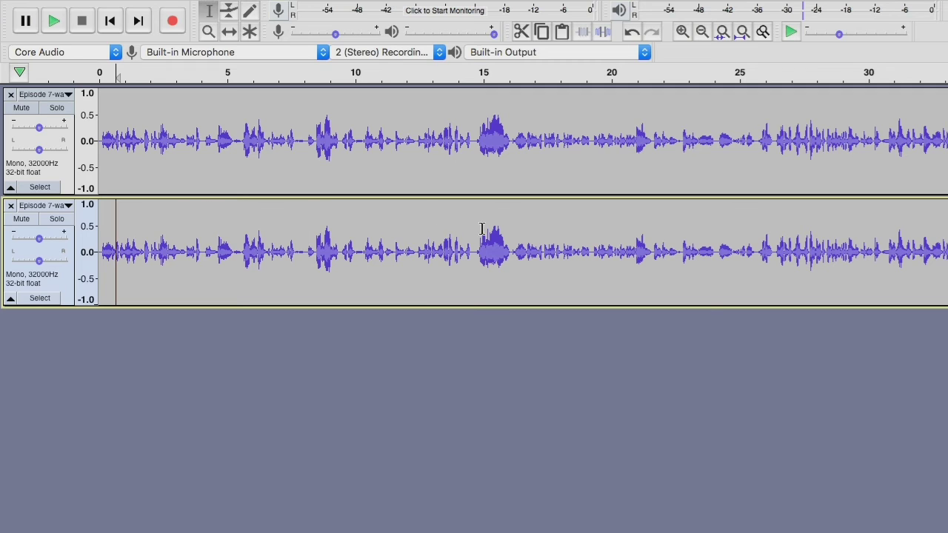
pyautogui.click(237, 223)
pyautogui.click(56, 220)
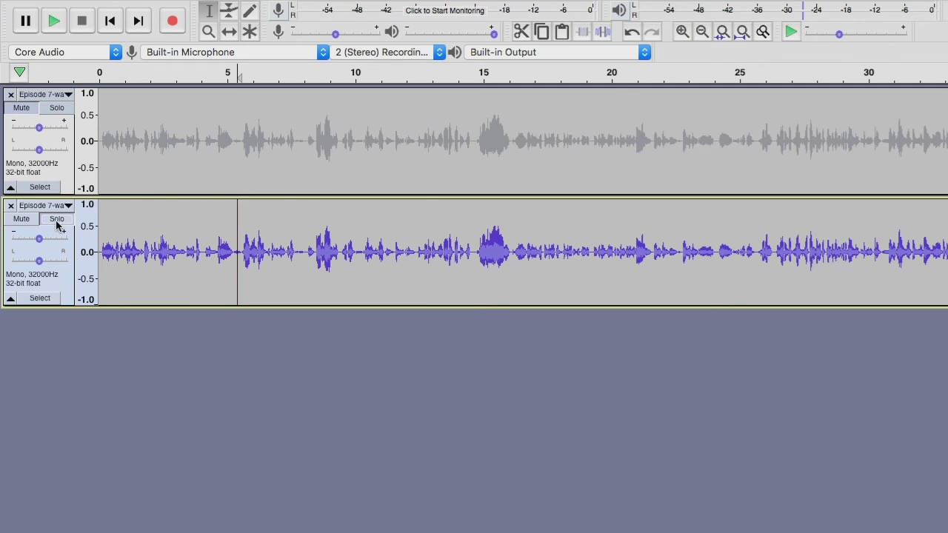
pyautogui.click(112, 222)
pyautogui.click(52, 21)
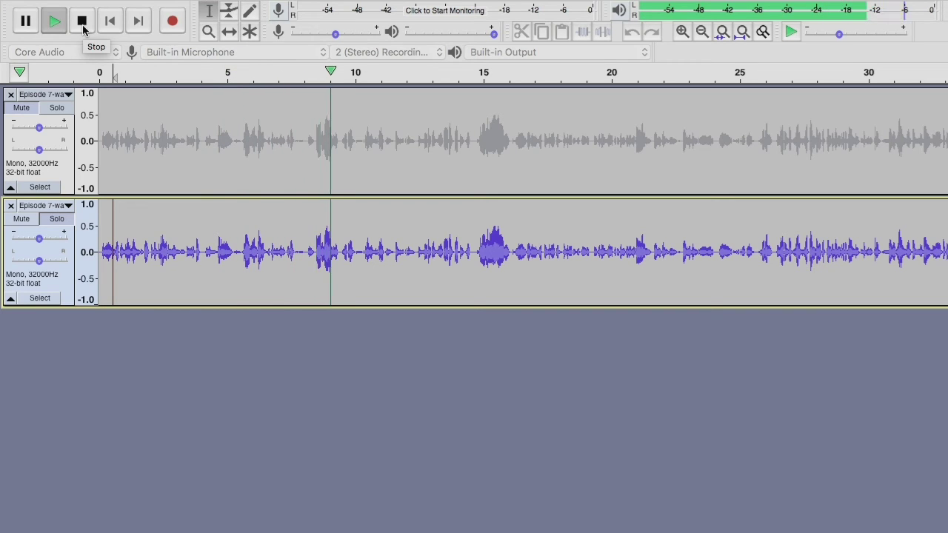
pyautogui.click(82, 22)
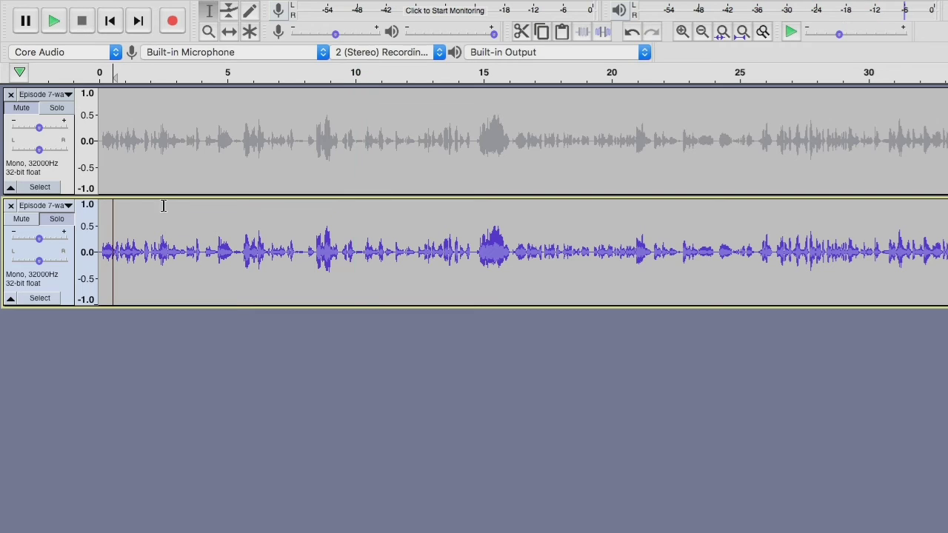
# Step: Mute the duplicate track and solo the original track above it
pyautogui.click(25, 220)
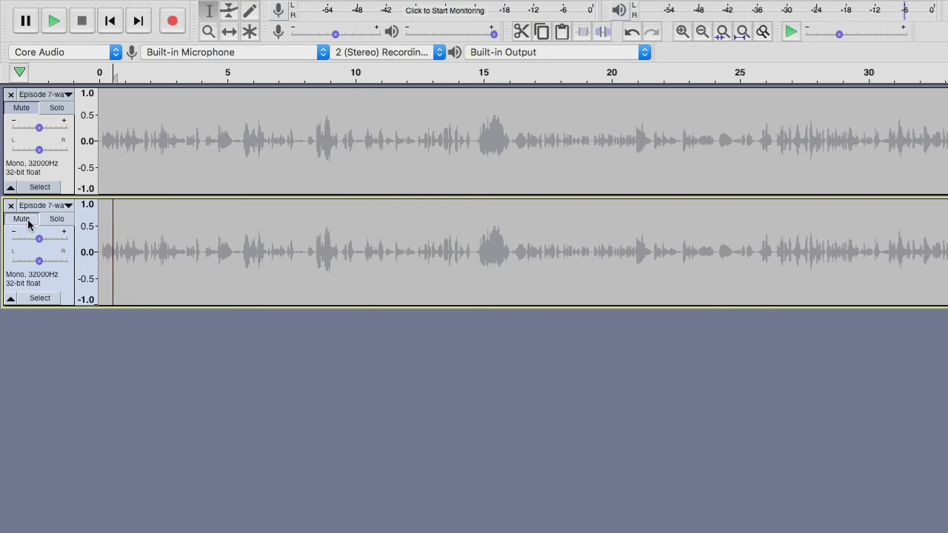
pyautogui.click(65, 109)
pyautogui.click(60, 111)
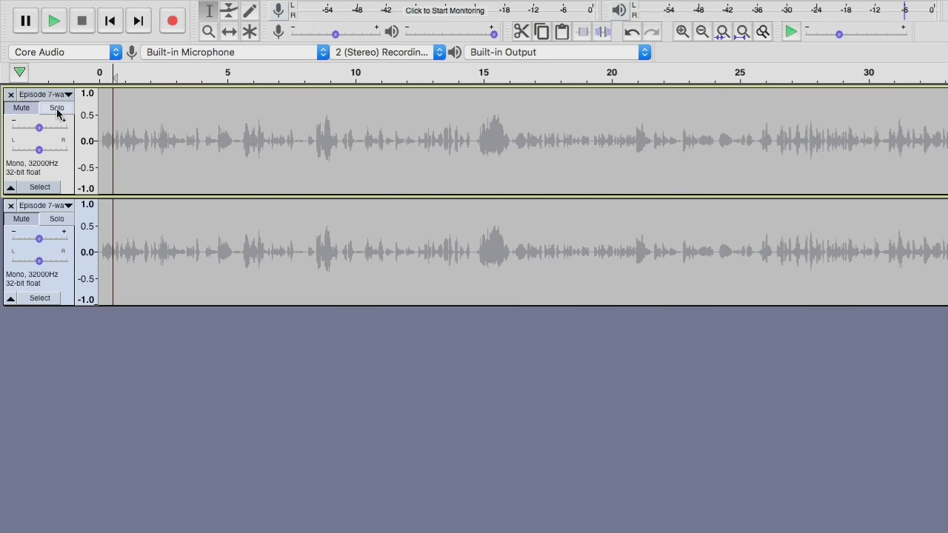
pyautogui.click(57, 110)
pyautogui.click(219, 255)
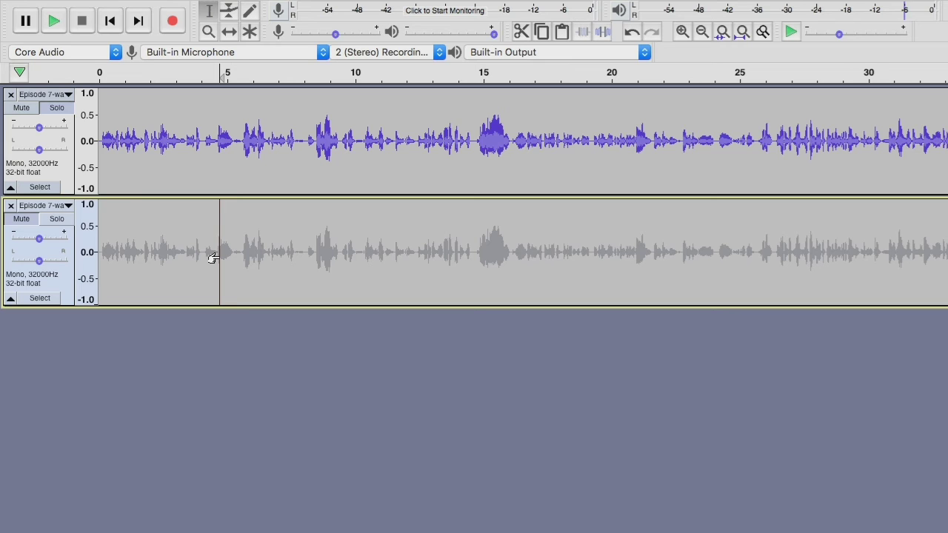
pyautogui.moveTo(212, 4)
pyautogui.moveTo(358, 3)
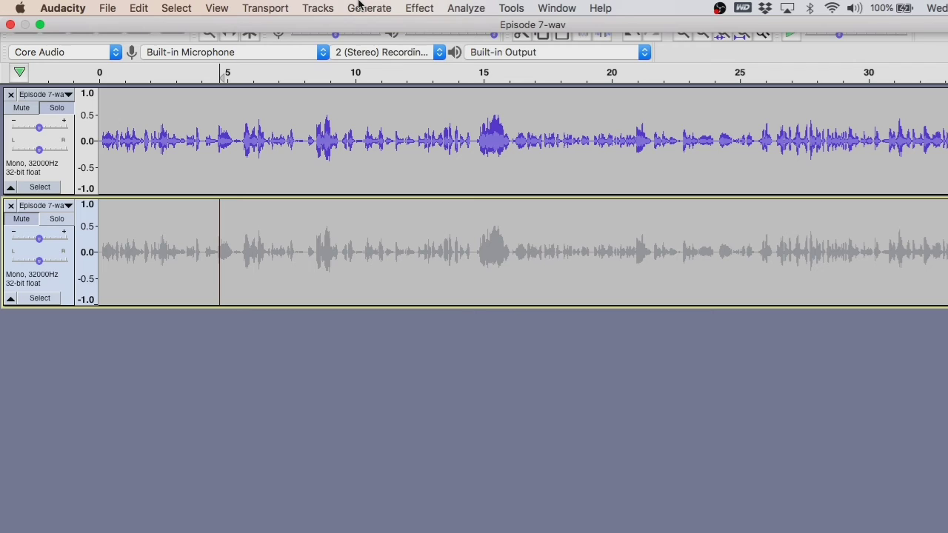
pyautogui.click(419, 8)
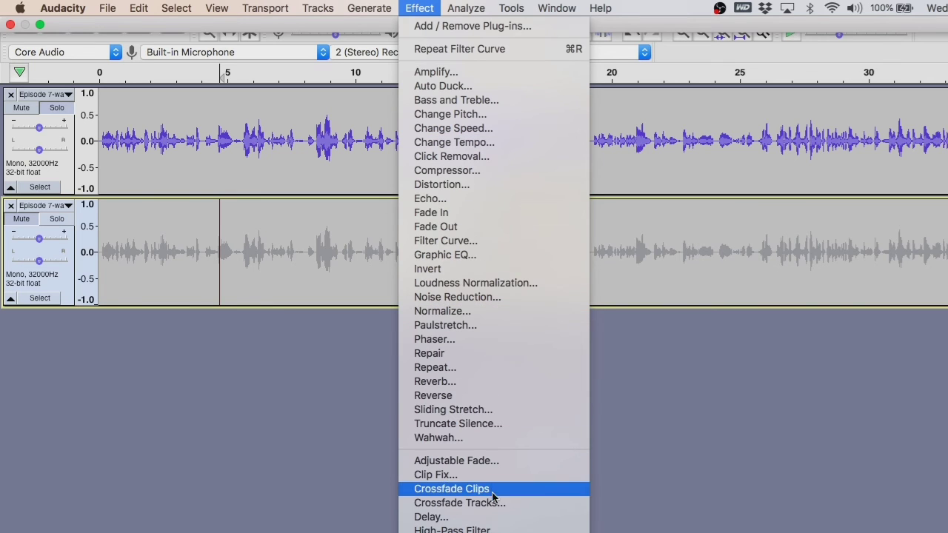
pyautogui.scroll(-3, 492, 496)
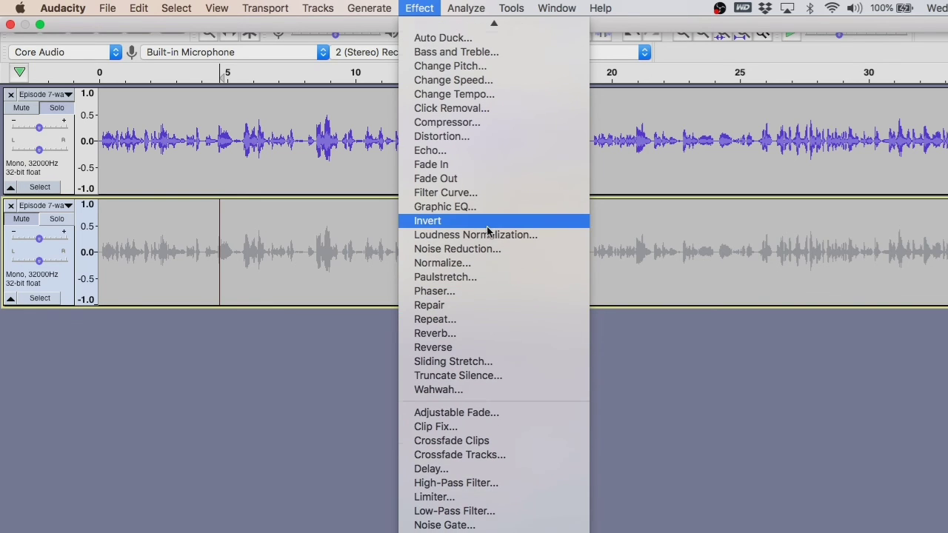
pyautogui.scroll(3, 487, 231)
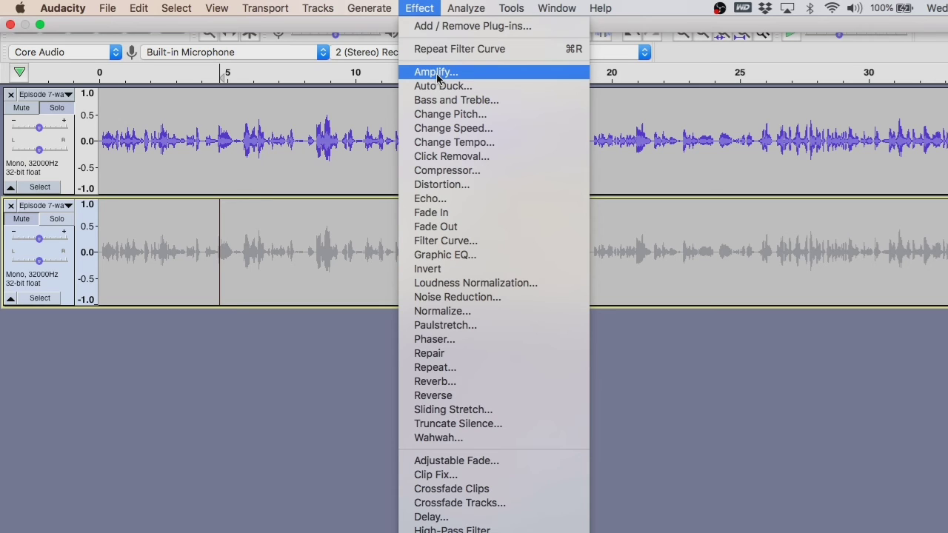
pyautogui.click(363, 156)
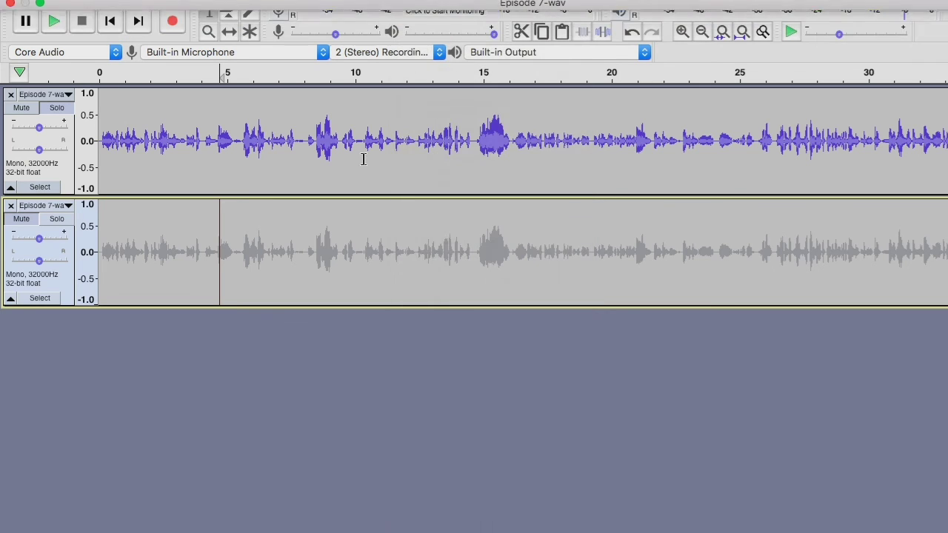
# Step: Select about 18.4 to 19.8 s of the original track, listen to it, and amplify it by 17.455 dB to a 0.0 dB peak
pyautogui.click(377, 128)
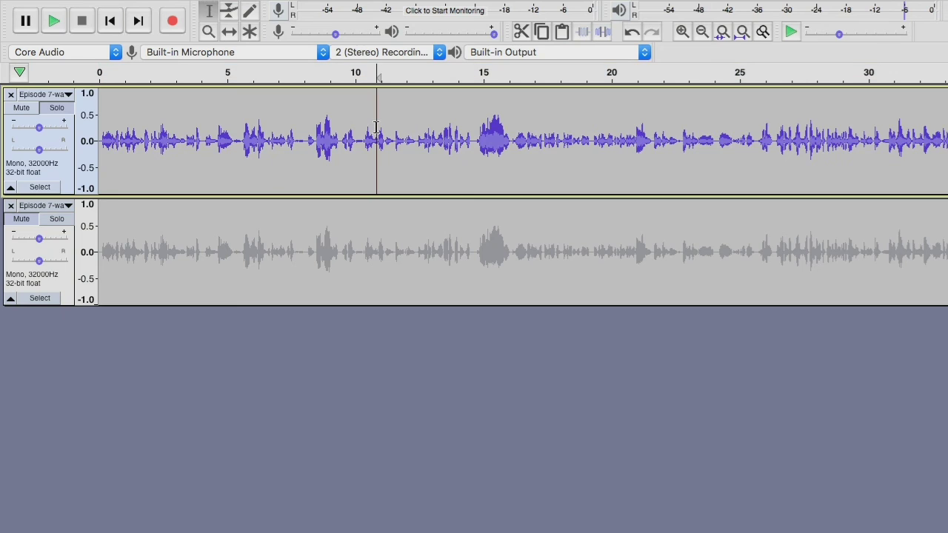
pyautogui.moveTo(570, 126); pyautogui.dragTo(606, 126)
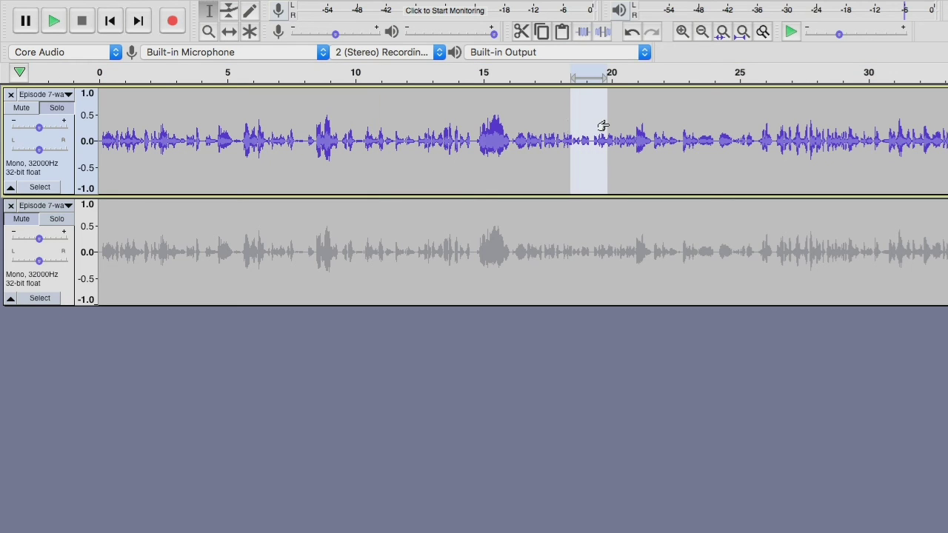
pyautogui.click(54, 21)
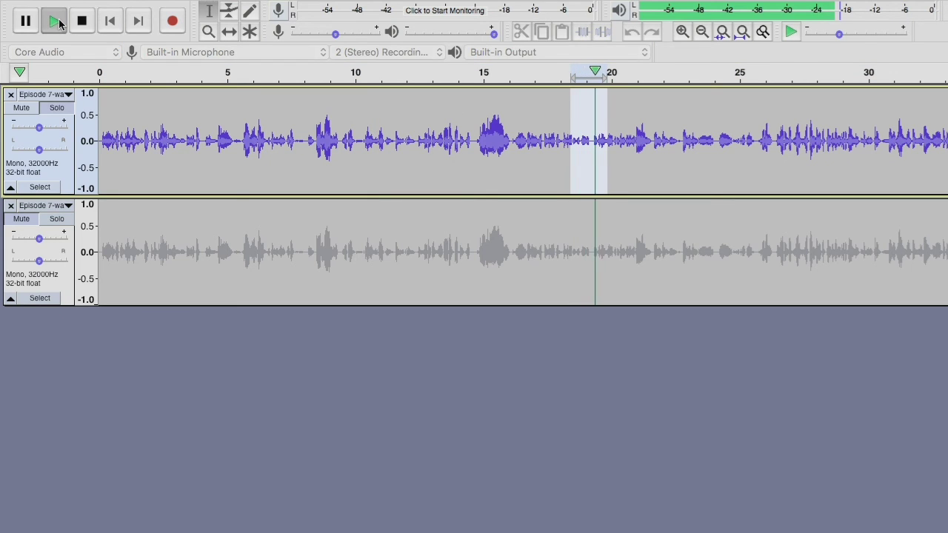
pyautogui.moveTo(280, 4)
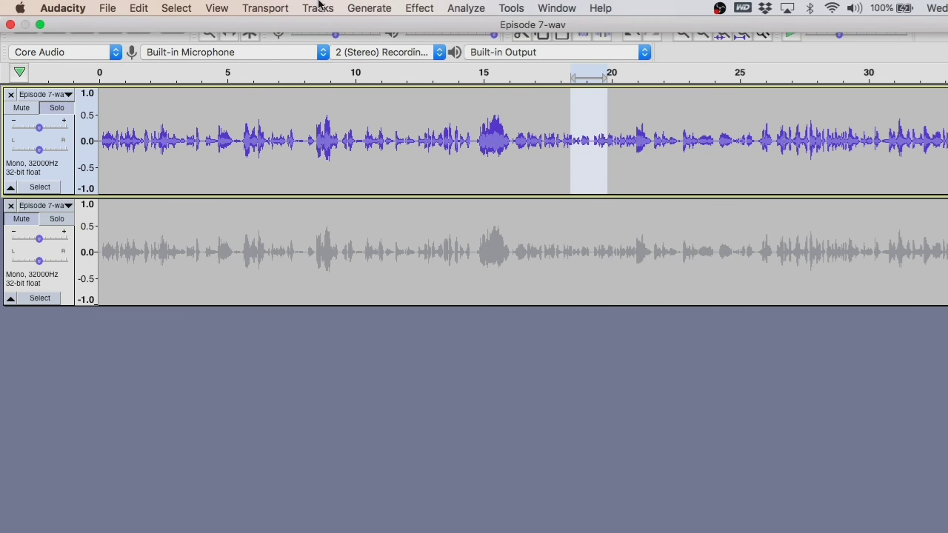
pyautogui.click(419, 9)
pyautogui.click(436, 73)
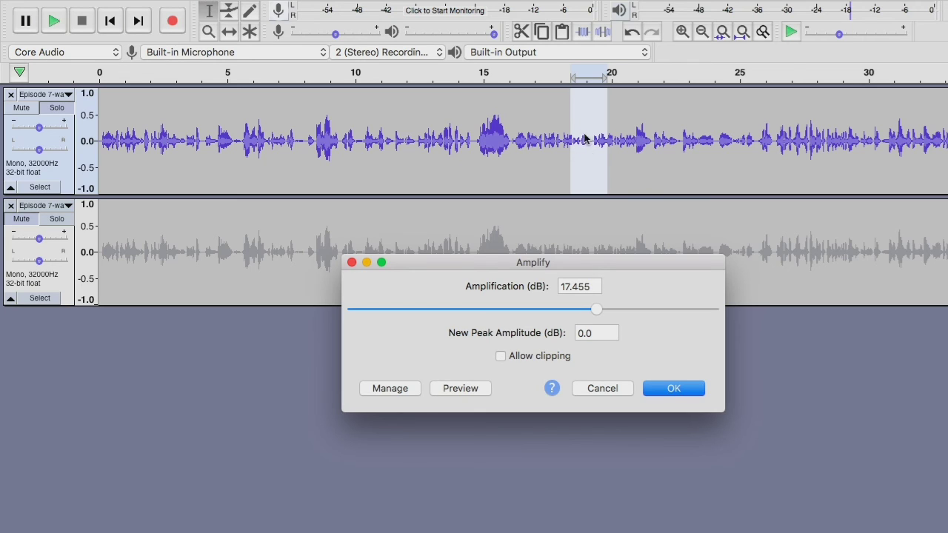
pyautogui.click(669, 388)
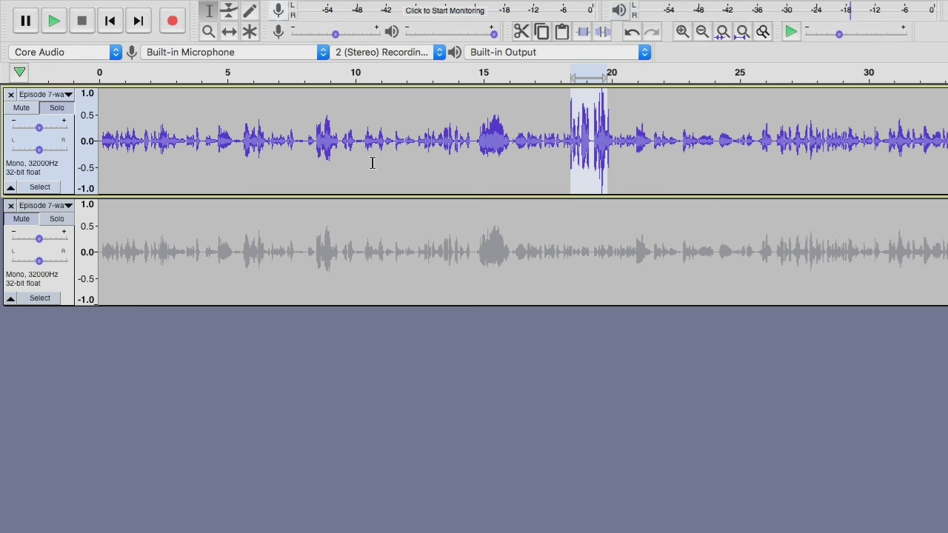
# Step: Undo the amplification of the short section and clear the selection
pyautogui.press('super+z')
pyautogui.click(372, 163)
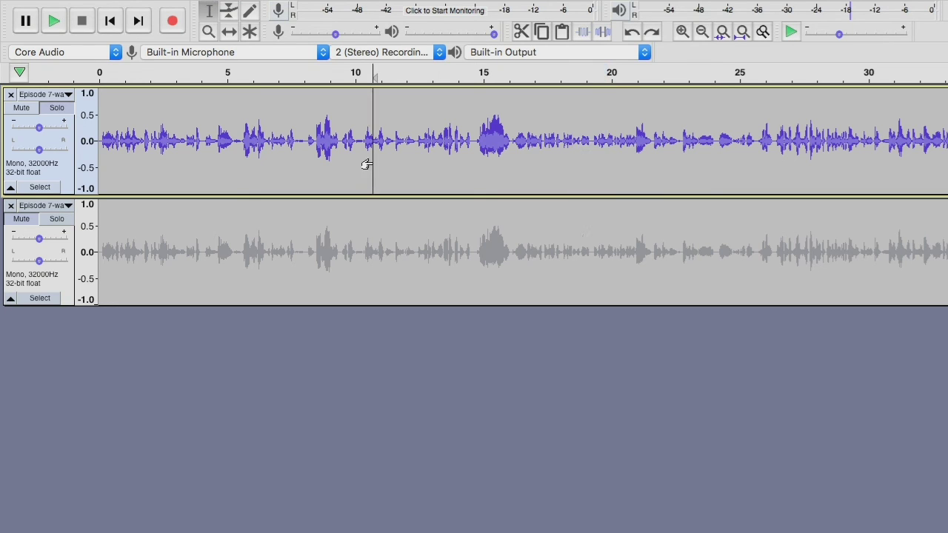
# Step: Select about 1:12 to 2:13 of the original track and apply Loudness Normalization to a perceived loudness of -23 LUFS
pyautogui.click(66, 168)
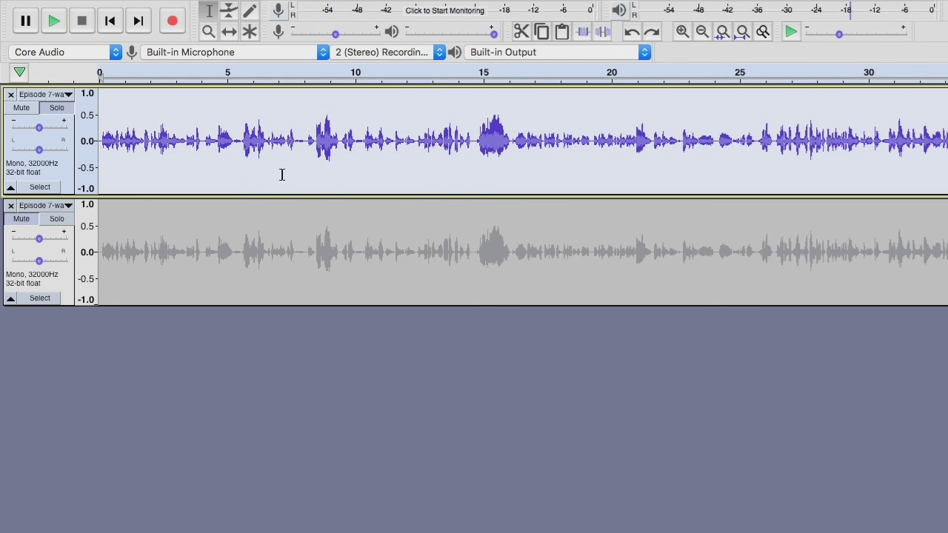
pyautogui.scroll(-5, 281, 174)
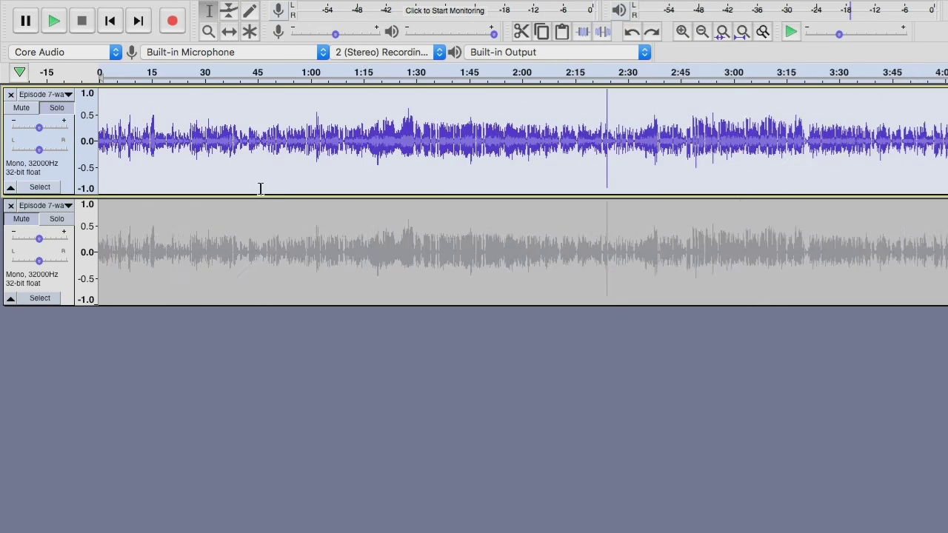
pyautogui.scroll(-1, 260, 188)
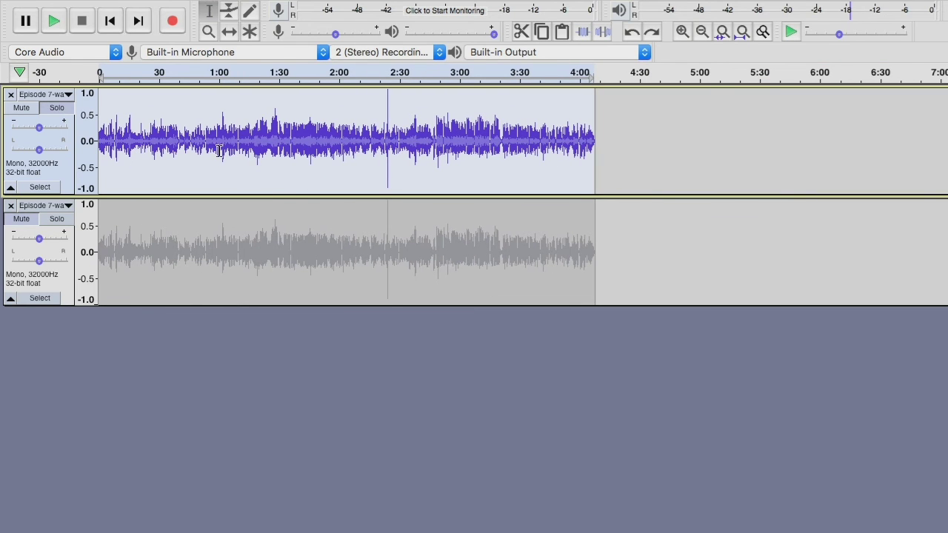
pyautogui.moveTo(243, 116); pyautogui.dragTo(365, 110)
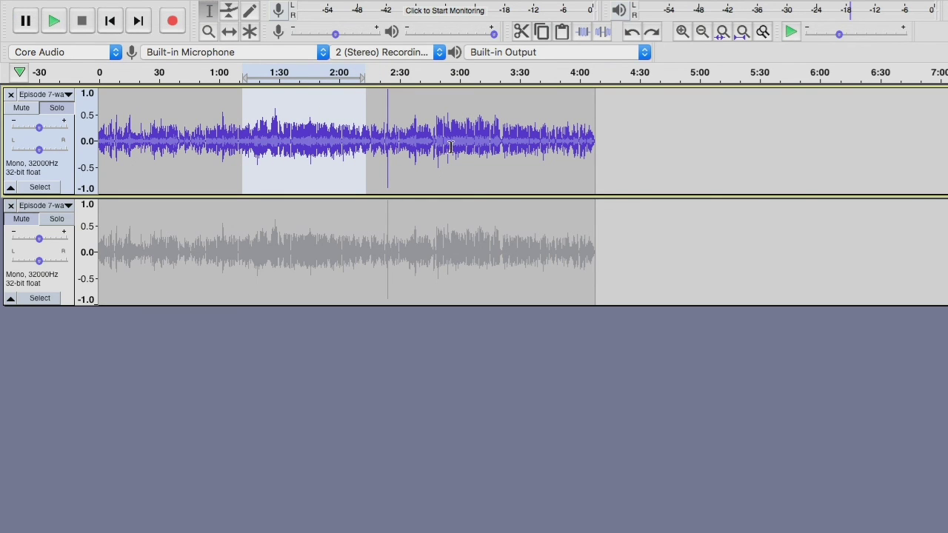
pyautogui.moveTo(347, 4)
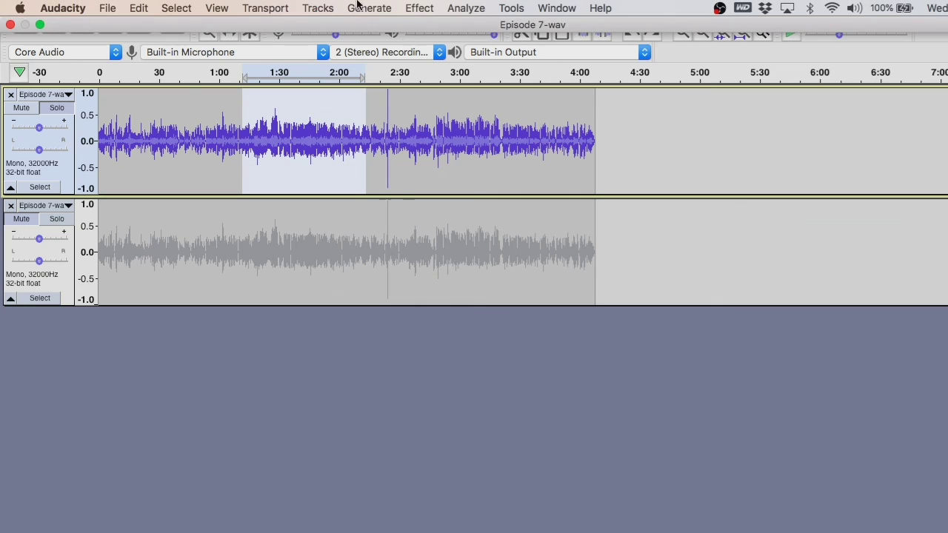
pyautogui.click(420, 8)
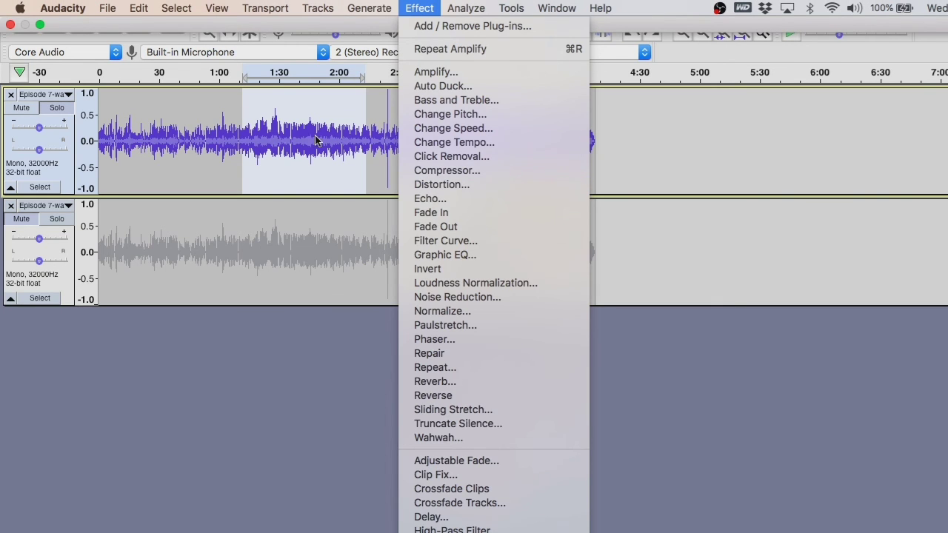
pyautogui.click(477, 282)
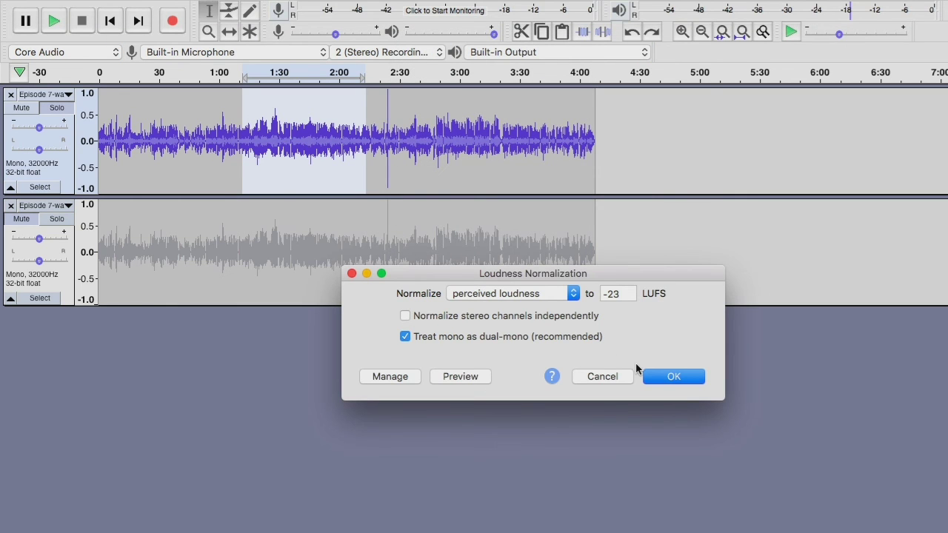
pyautogui.click(672, 379)
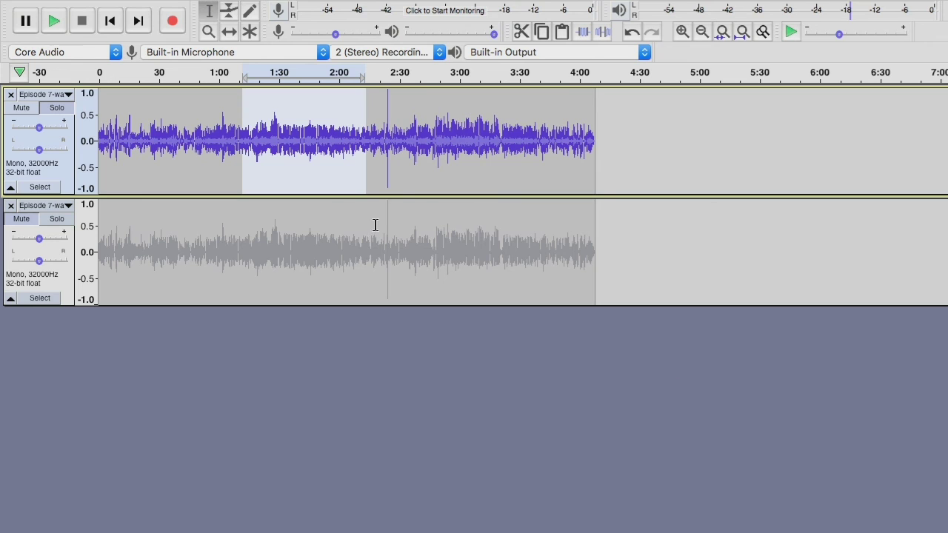
# Step: Normalize the loud passage from about 2:48 to 3:39 of the original track to -23 LUFS perceived loudness
pyautogui.moveTo(436, 112); pyautogui.dragTo(537, 107)
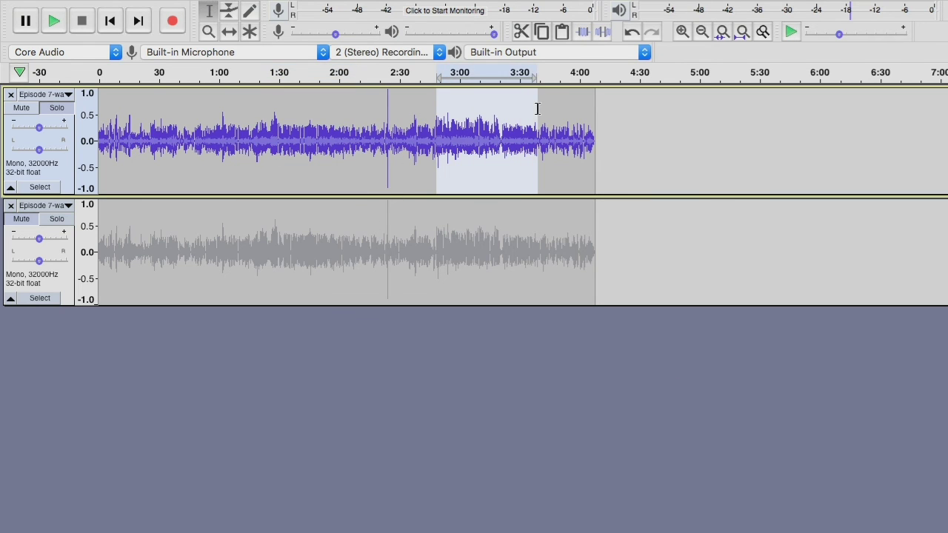
pyautogui.moveTo(352, 4)
pyautogui.click(419, 8)
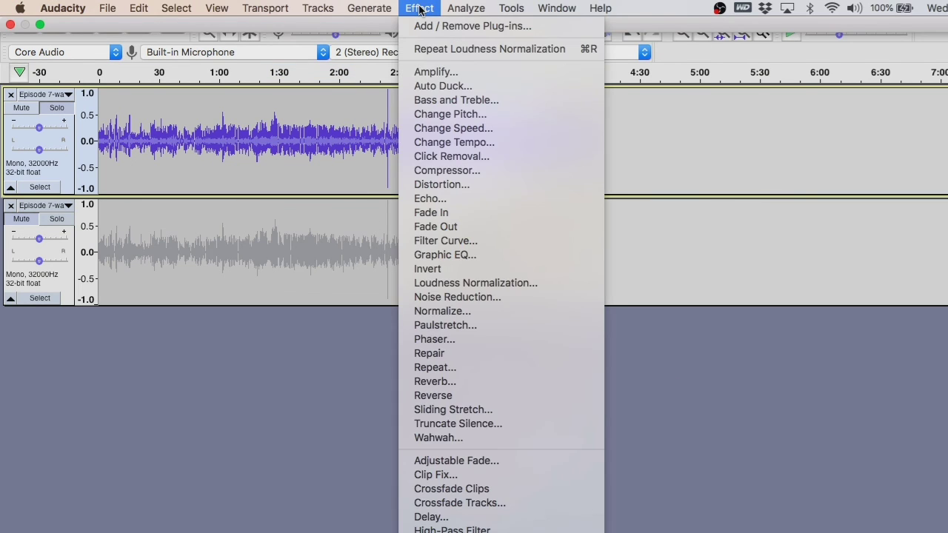
pyautogui.click(464, 283)
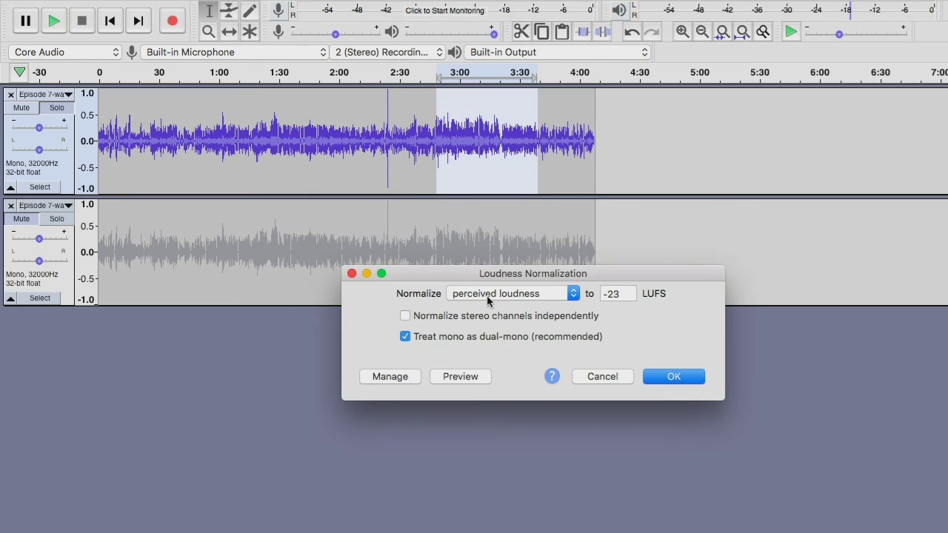
pyautogui.click(658, 375)
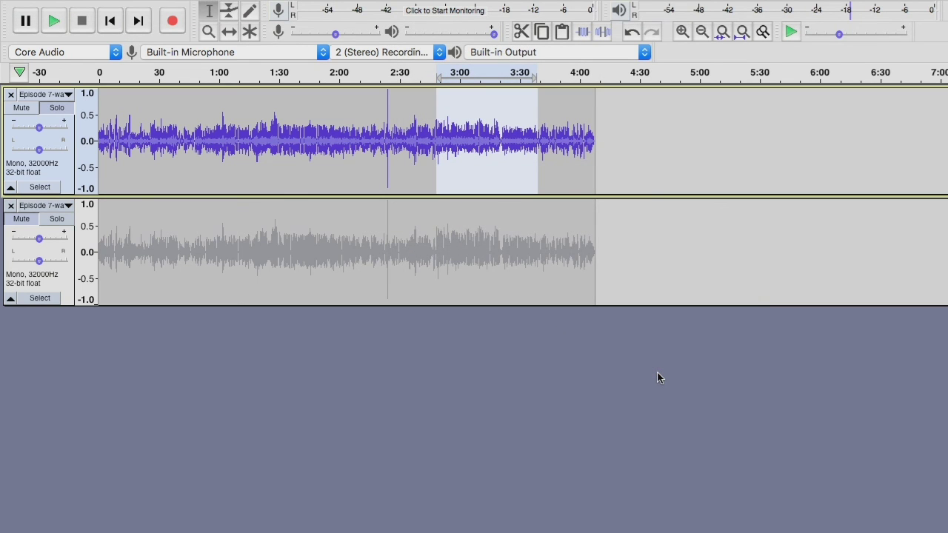
# Step: Select the short peak at about 1:25 to 1:30 in the original track and apply Loudness Normalization to it
pyautogui.moveTo(270, 116); pyautogui.dragTo(280, 117)
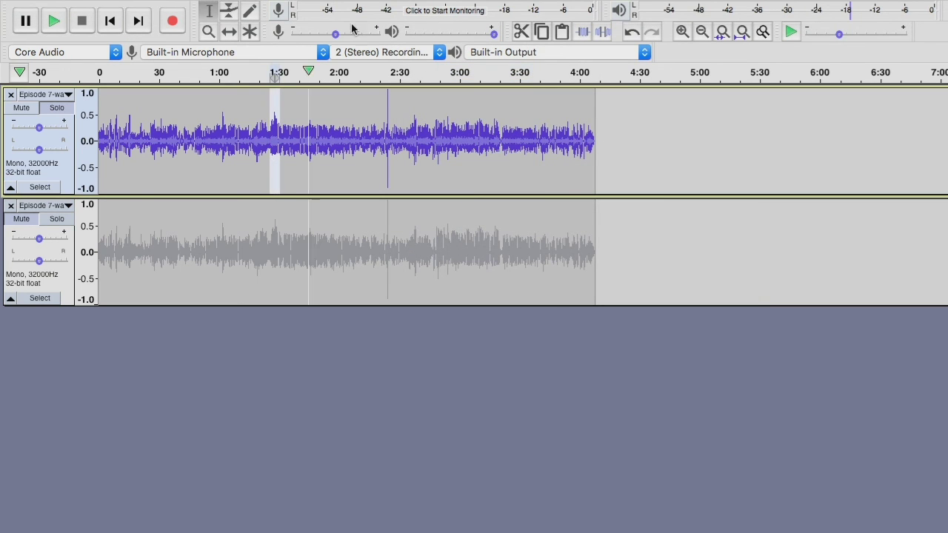
pyautogui.click(419, 7)
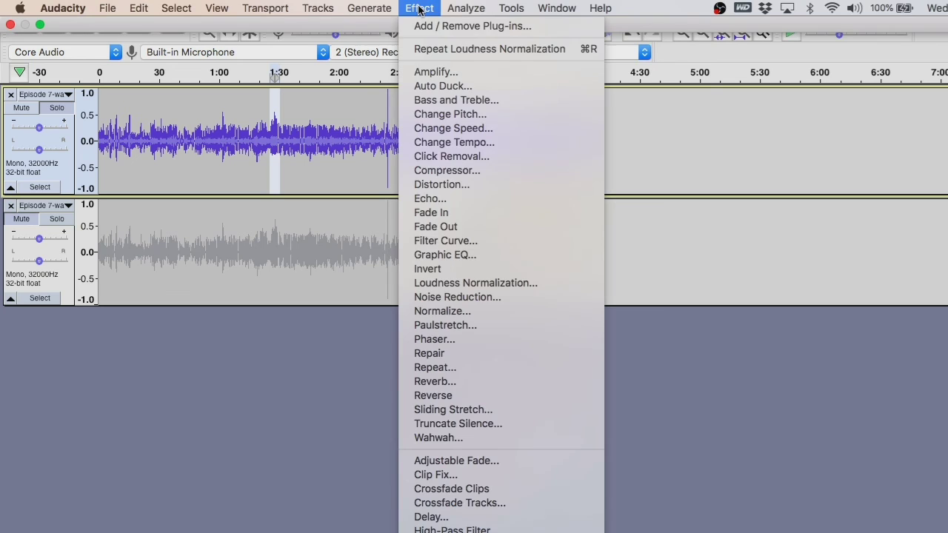
pyautogui.click(470, 285)
pyautogui.click(662, 380)
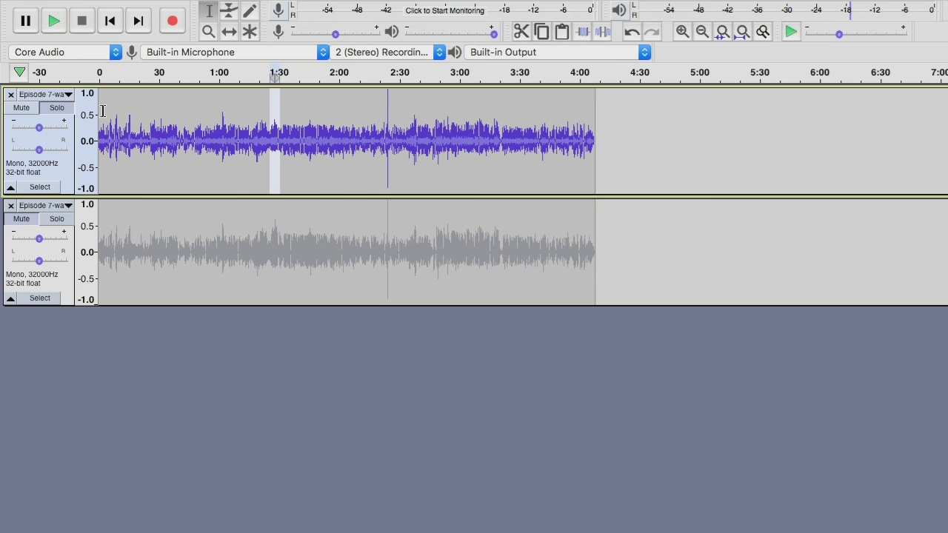
# Step: Select about 0:02 to 0:17 of the original track and apply Loudness Normalization to -23 LUFS twice
pyautogui.moveTo(102, 110); pyautogui.dragTo(132, 108)
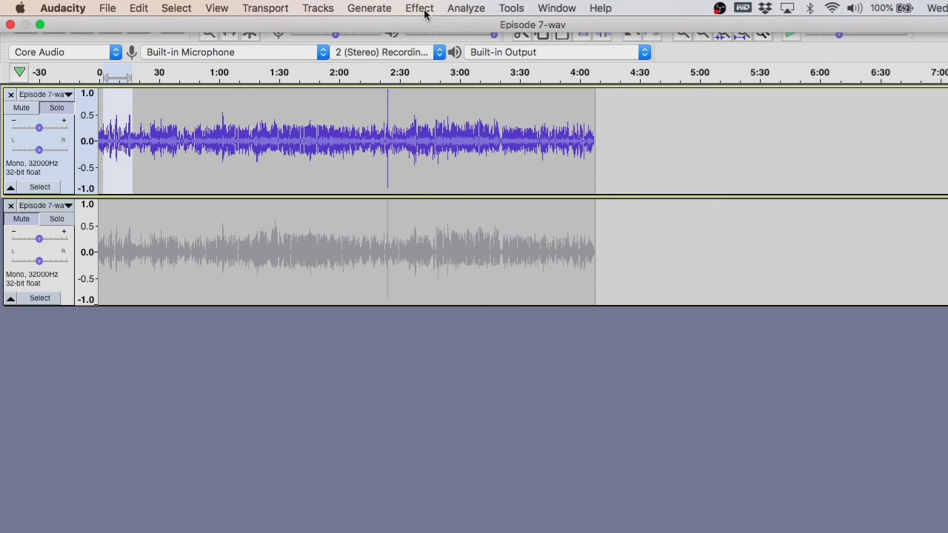
pyautogui.click(425, 11)
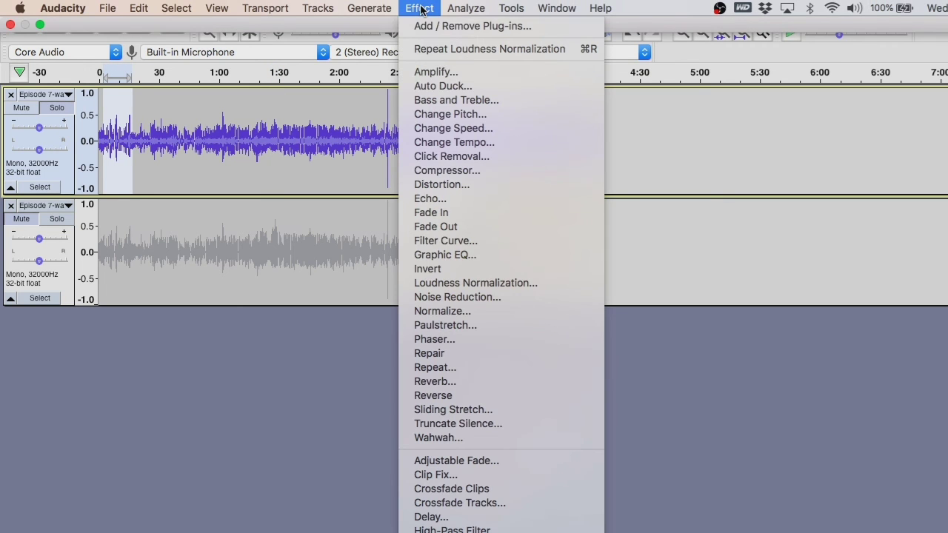
pyautogui.click(477, 282)
pyautogui.click(672, 379)
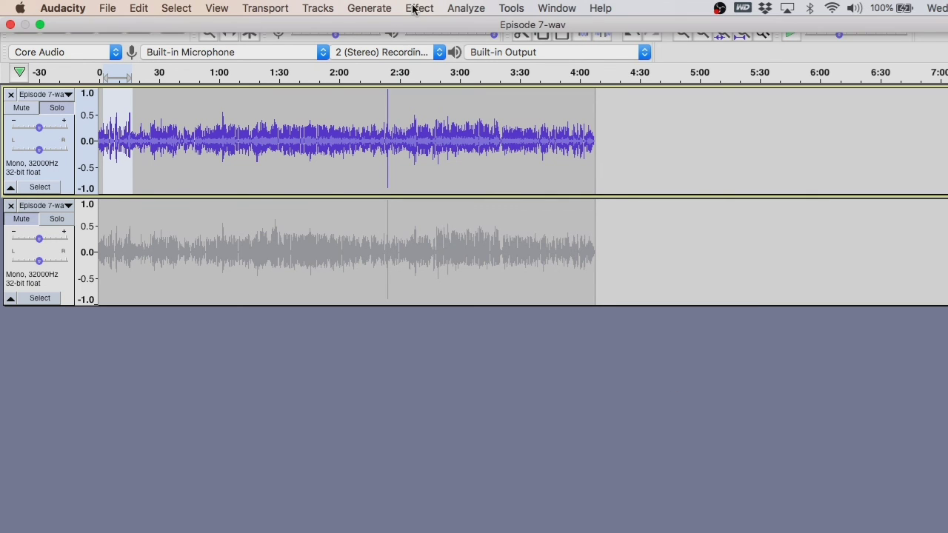
pyautogui.click(418, 8)
pyautogui.click(473, 285)
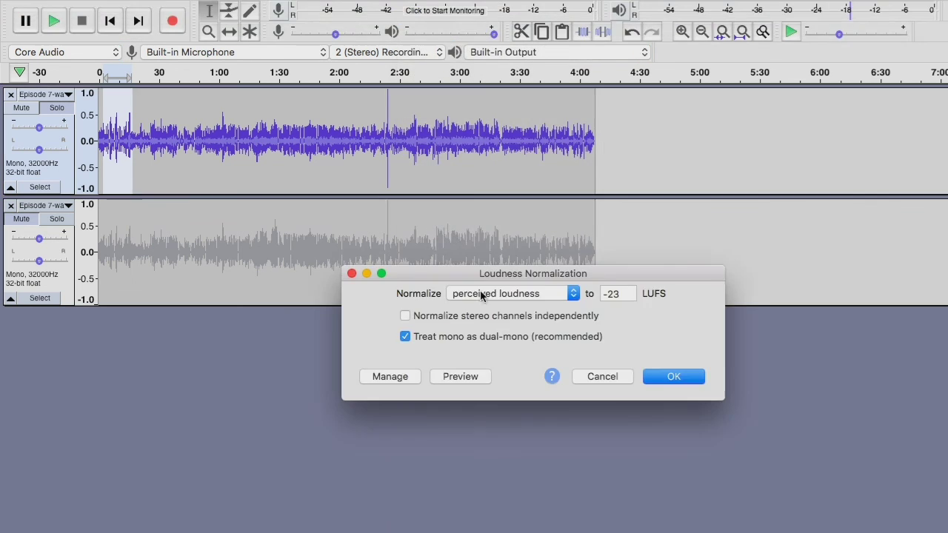
pyautogui.click(672, 377)
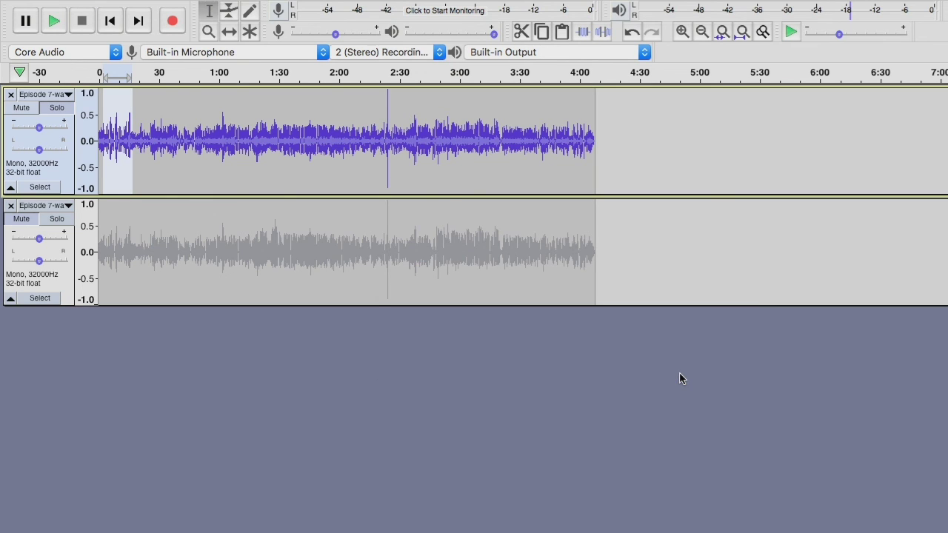
# Step: Select the narrow peak just after 1:00 in the original track and loudness-normalize it
pyautogui.click(222, 109)
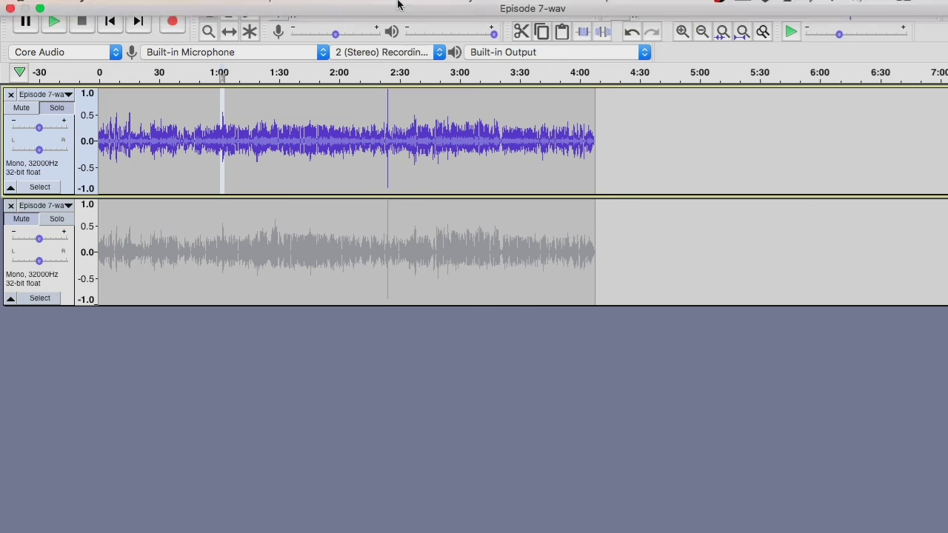
pyautogui.click(419, 8)
pyautogui.click(446, 283)
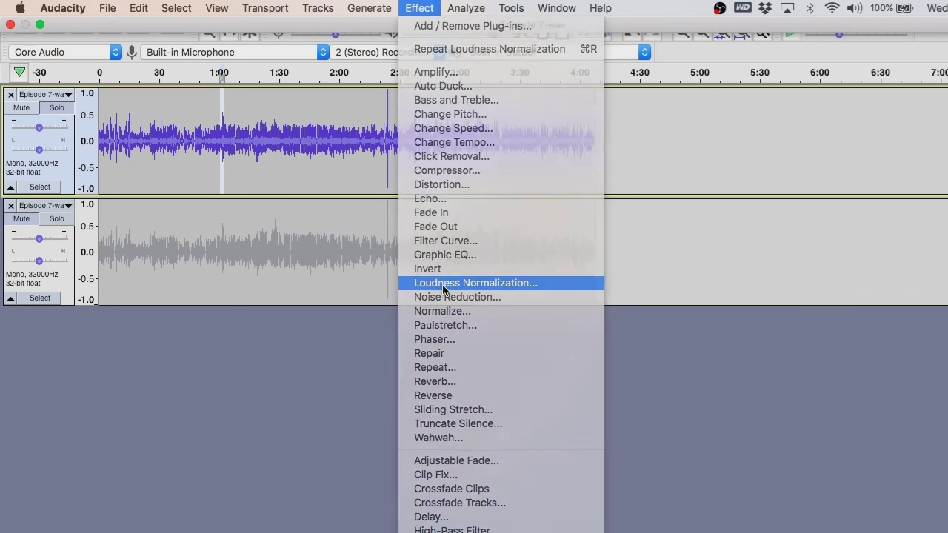
pyautogui.click(666, 374)
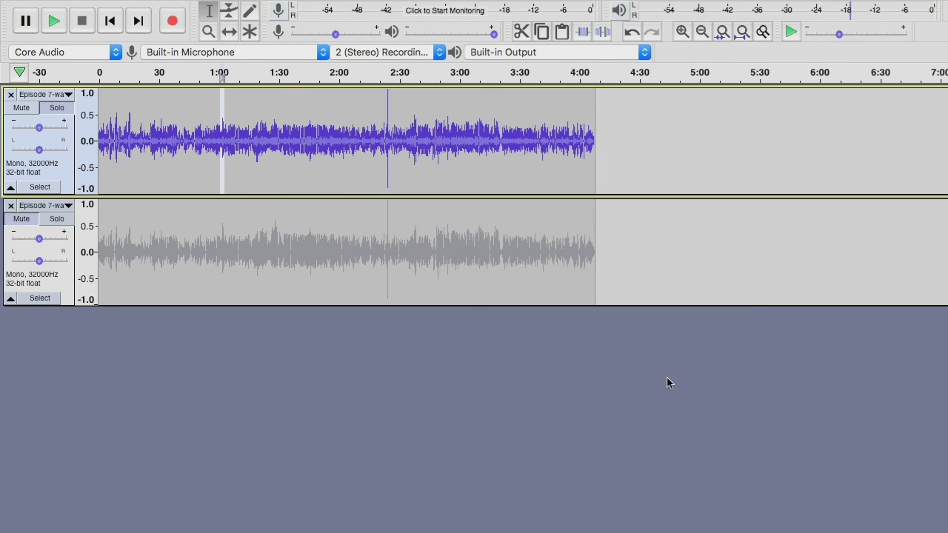
# Step: Select about 2:36 to 3:06 of the original track and normalize its perceived loudness to -23 LUFS
pyautogui.moveTo(412, 112); pyautogui.dragTo(471, 106)
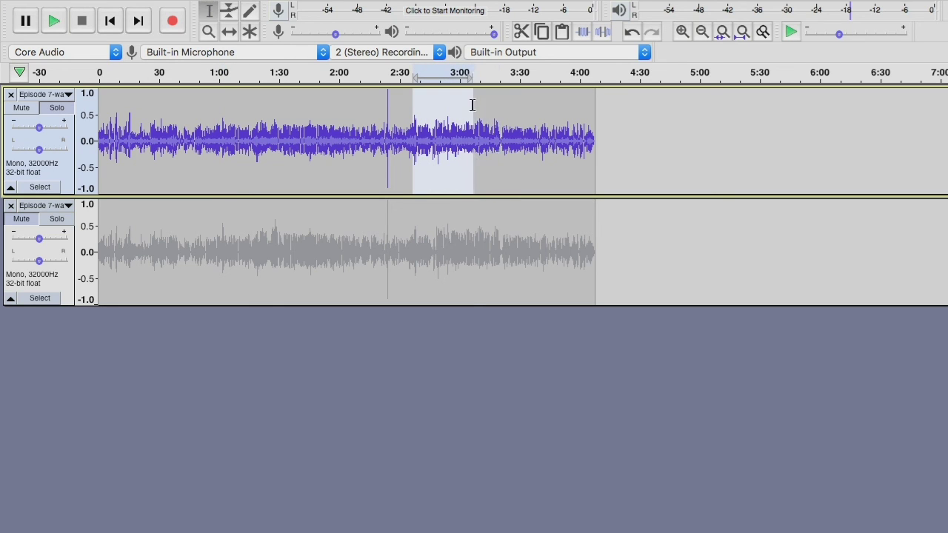
pyautogui.click(418, 8)
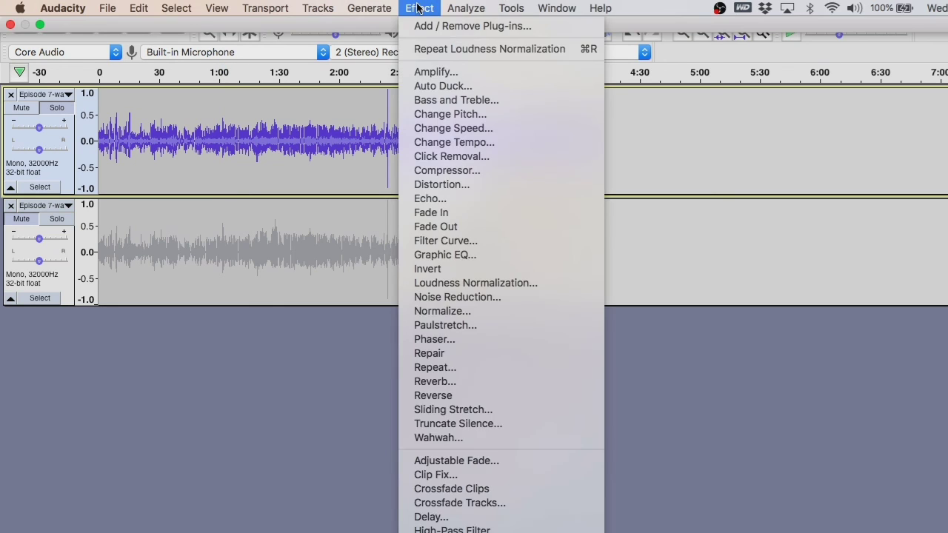
pyautogui.click(459, 283)
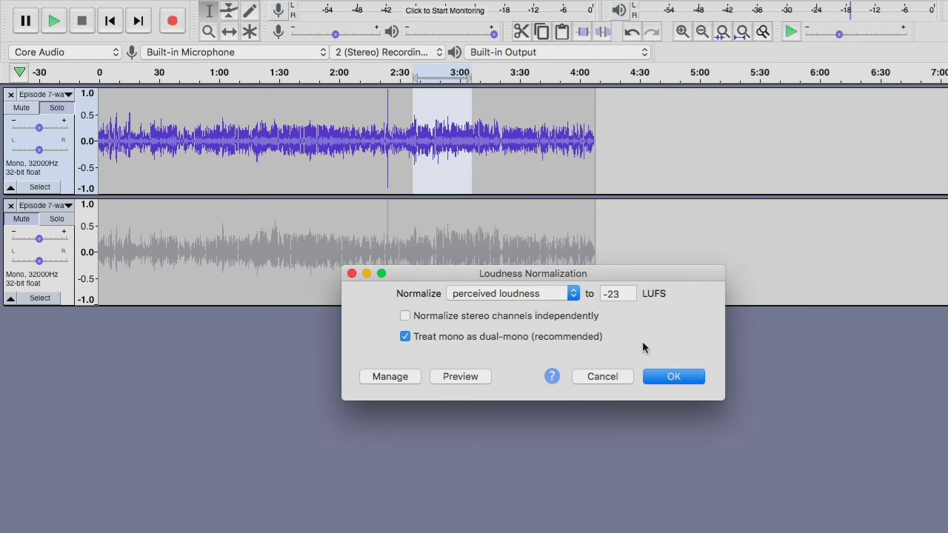
pyautogui.click(666, 376)
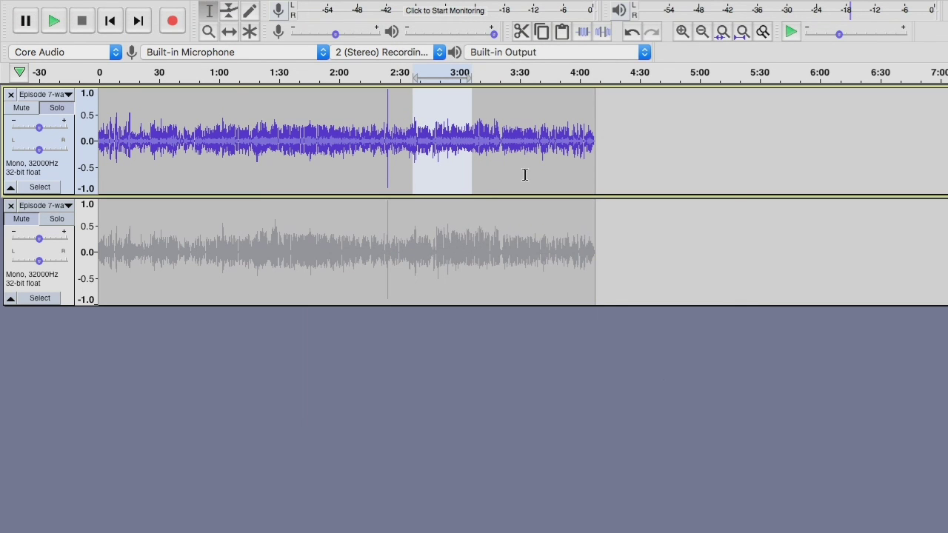
# Step: Apply Loudness Normalization to about 0:04 to 0:17 of the original track and clear the selection
pyautogui.moveTo(132, 111); pyautogui.dragTo(108, 111)
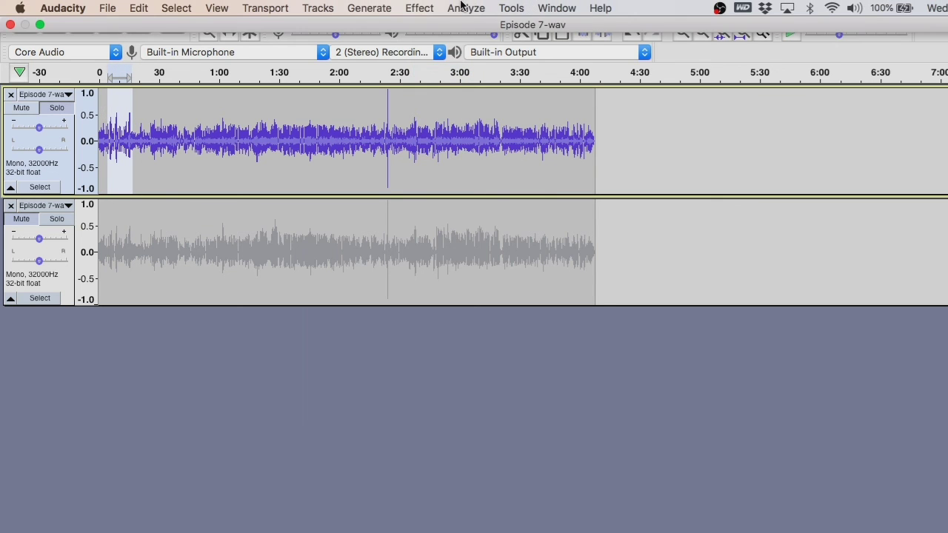
pyautogui.click(420, 8)
pyautogui.click(471, 283)
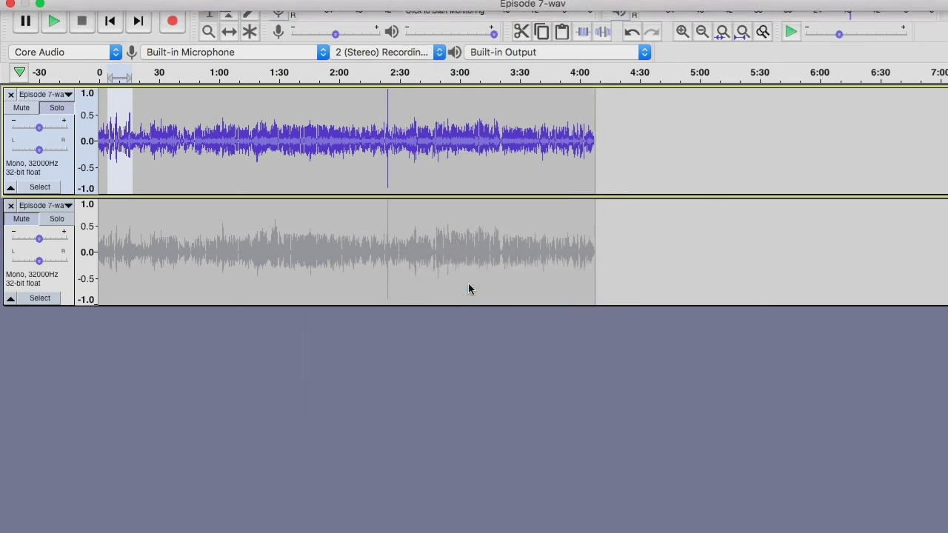
pyautogui.click(671, 377)
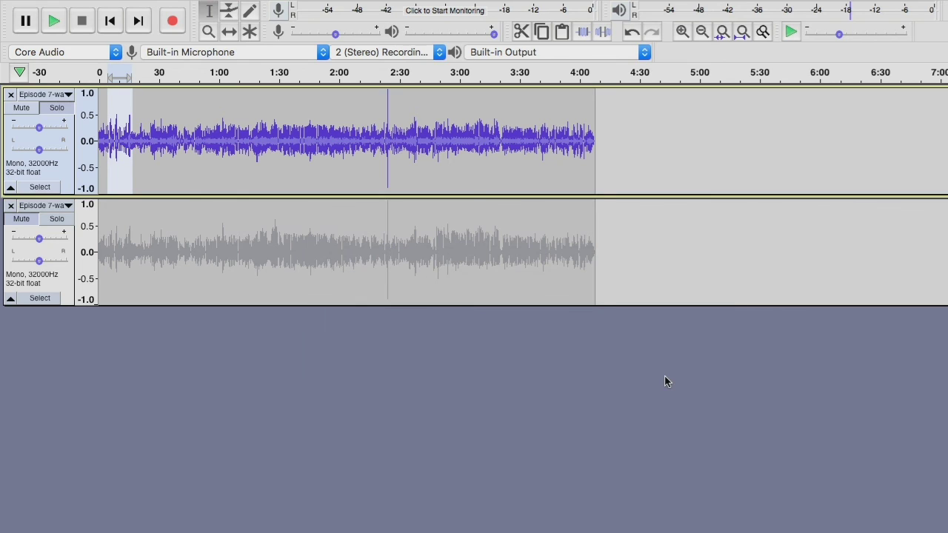
pyautogui.click(546, 148)
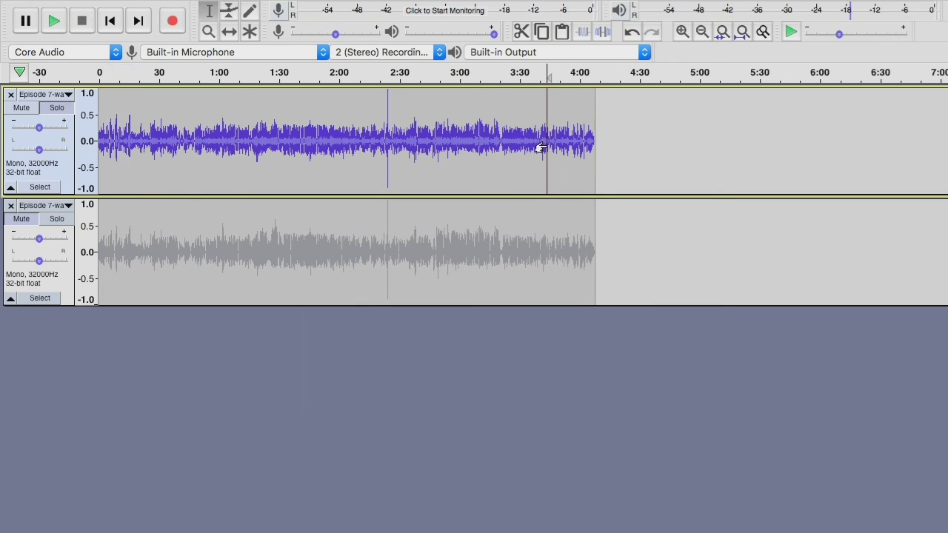
# Step: Reselect the opening peaks from about 0:03 to 0:16 in the original track and loudness-normalize them to -23 LUFS
pyautogui.moveTo(131, 117); pyautogui.dragTo(107, 118)
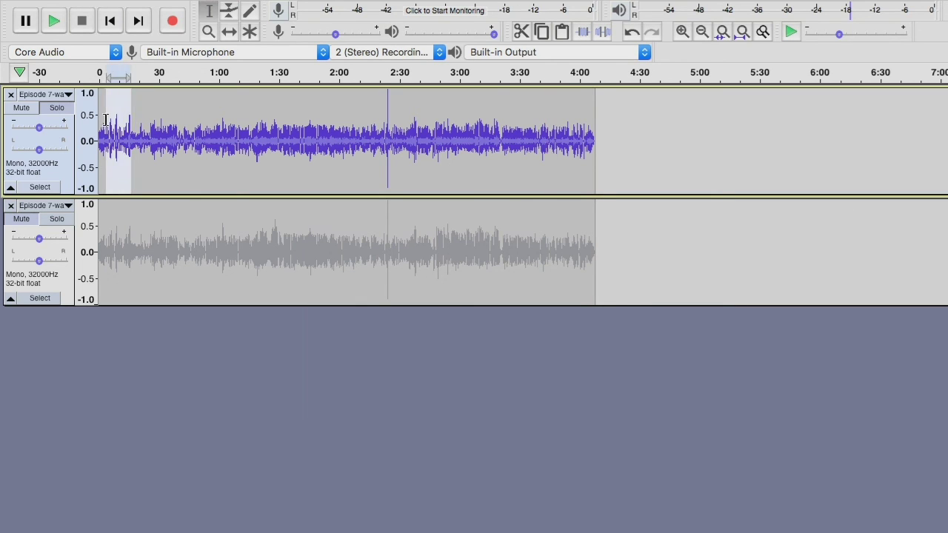
pyautogui.click(424, 8)
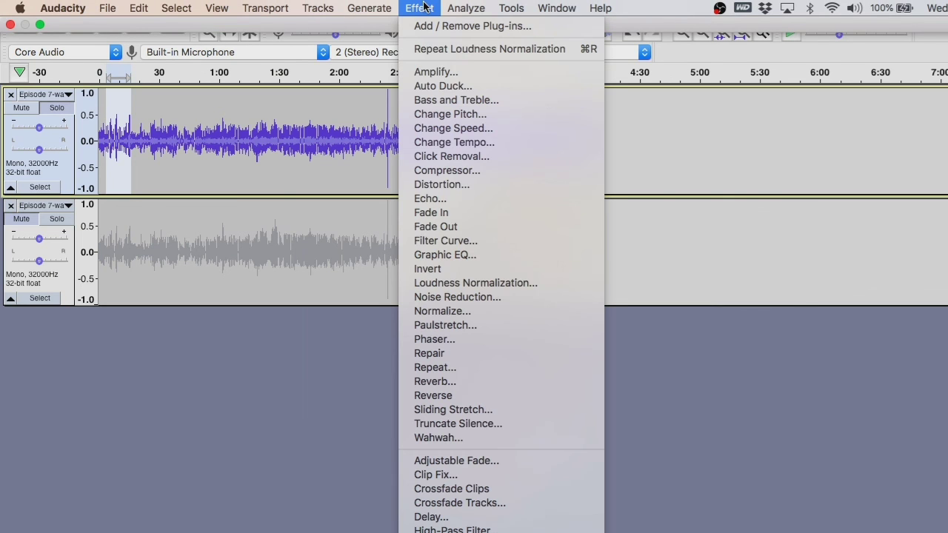
pyautogui.click(494, 283)
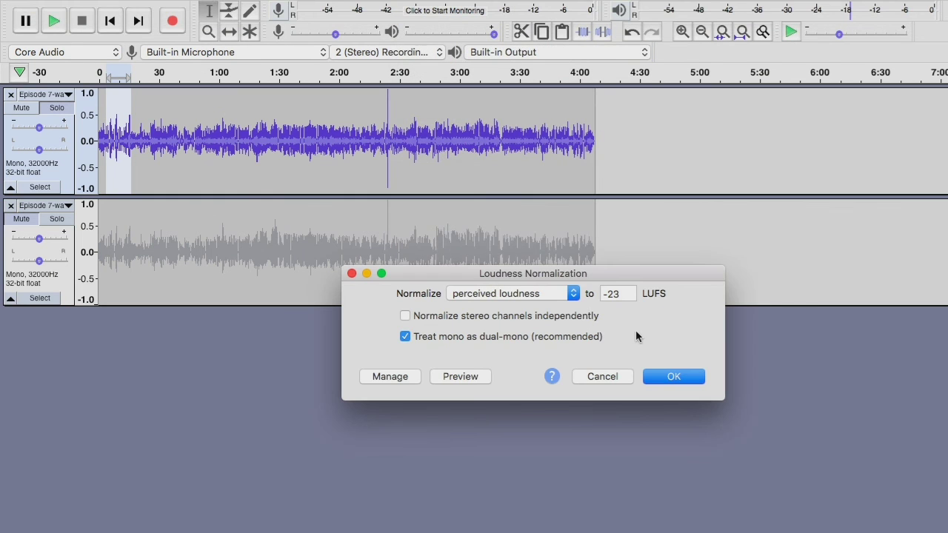
pyautogui.click(671, 379)
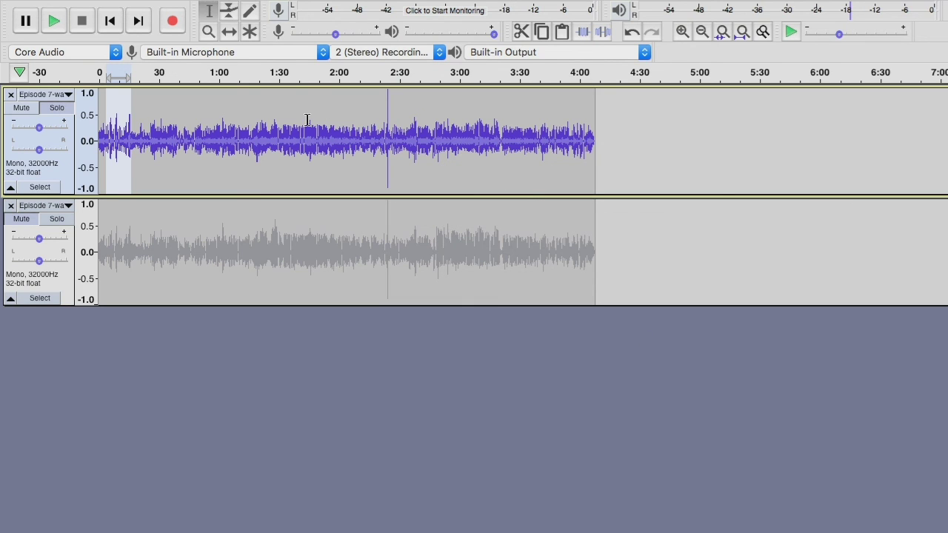
# Step: Slightly lower the volume envelope over the opening of the original track, up to about 0:17, and clear the time selection
pyautogui.press('F2')
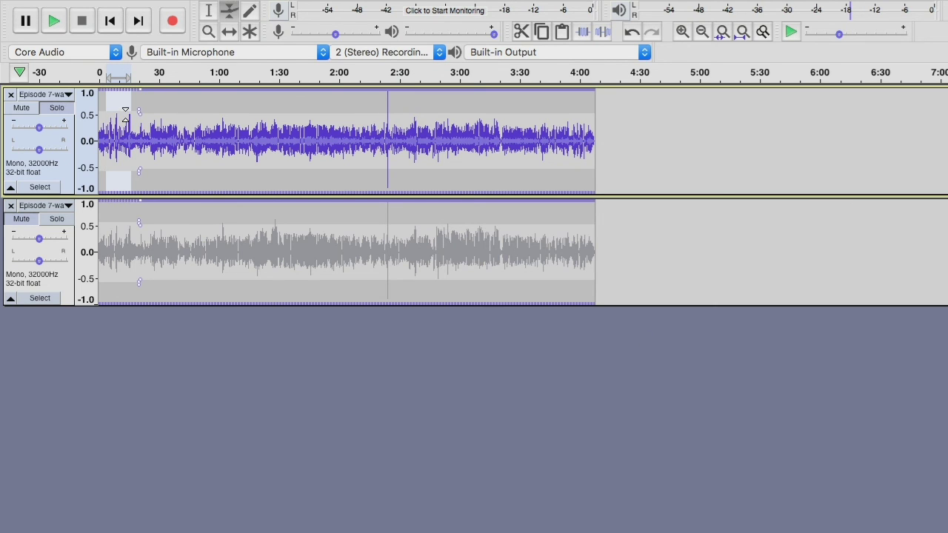
pyautogui.moveTo(126, 118); pyautogui.dragTo(140, 122)
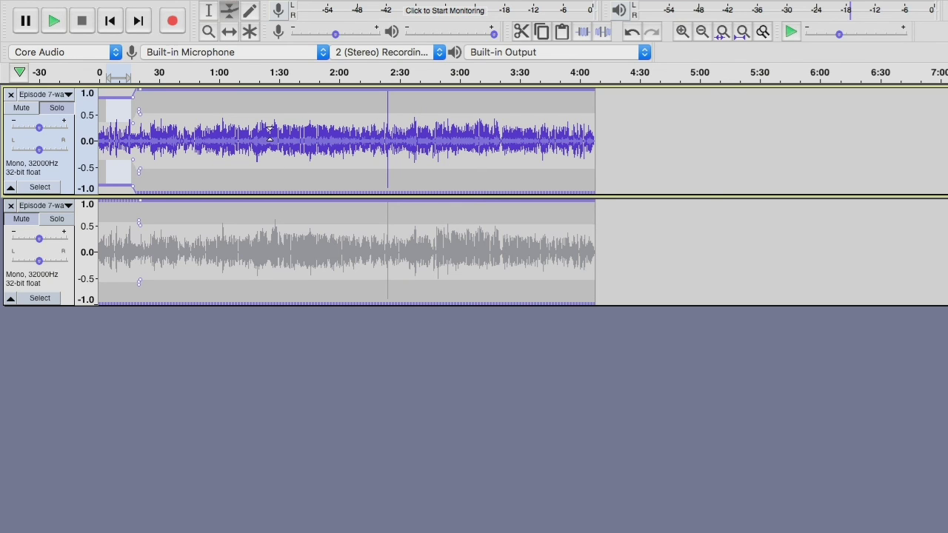
pyautogui.click(209, 10)
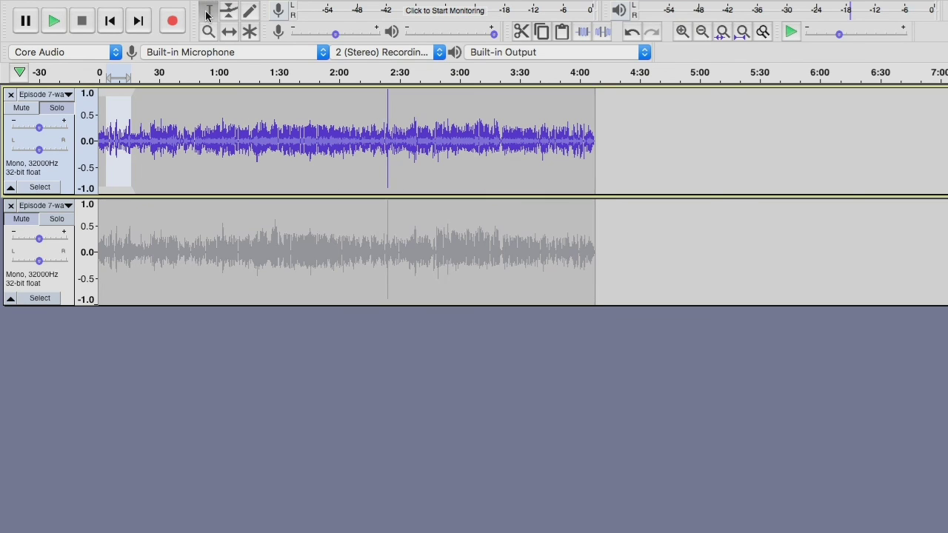
pyautogui.click(260, 169)
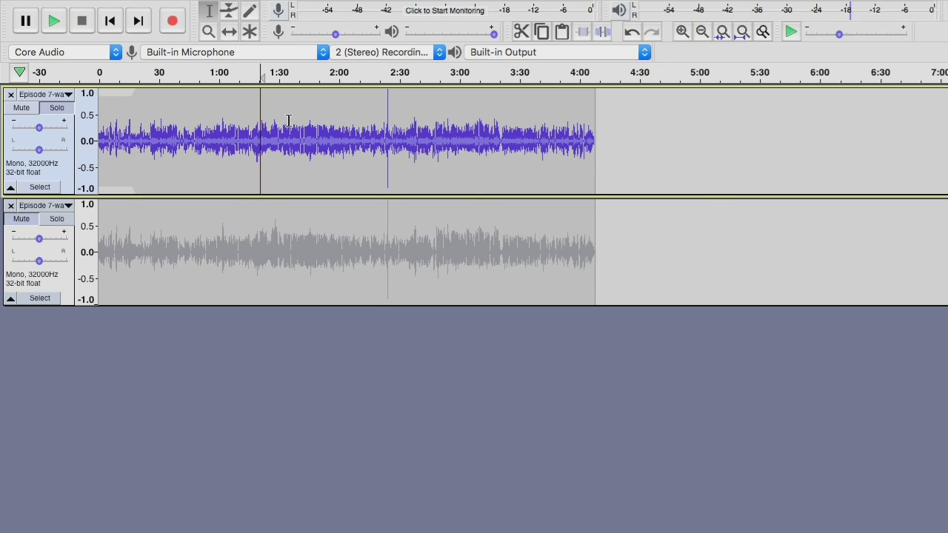
# Step: Play the original track from about 0:50 to just past 1:00 to check the evened-out loudness
pyautogui.click(199, 119)
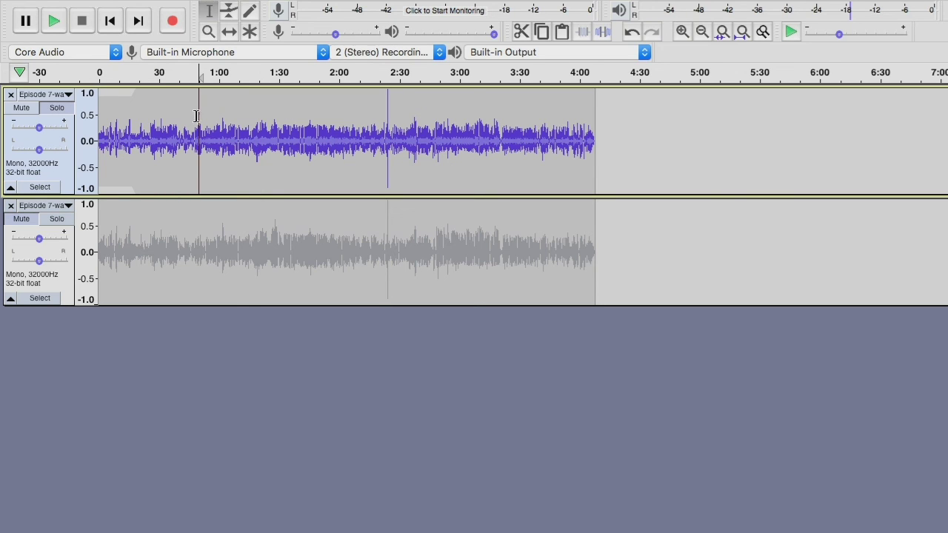
pyautogui.click(54, 22)
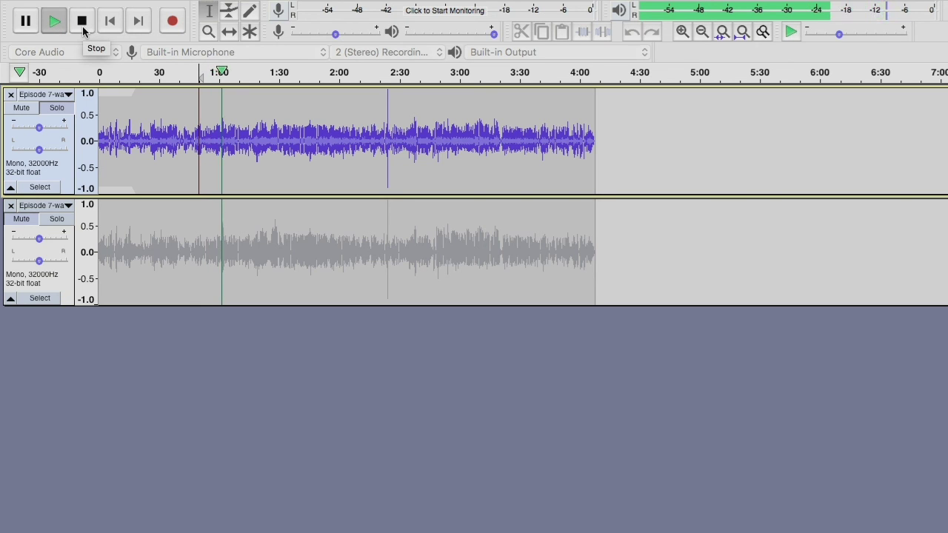
pyautogui.click(83, 22)
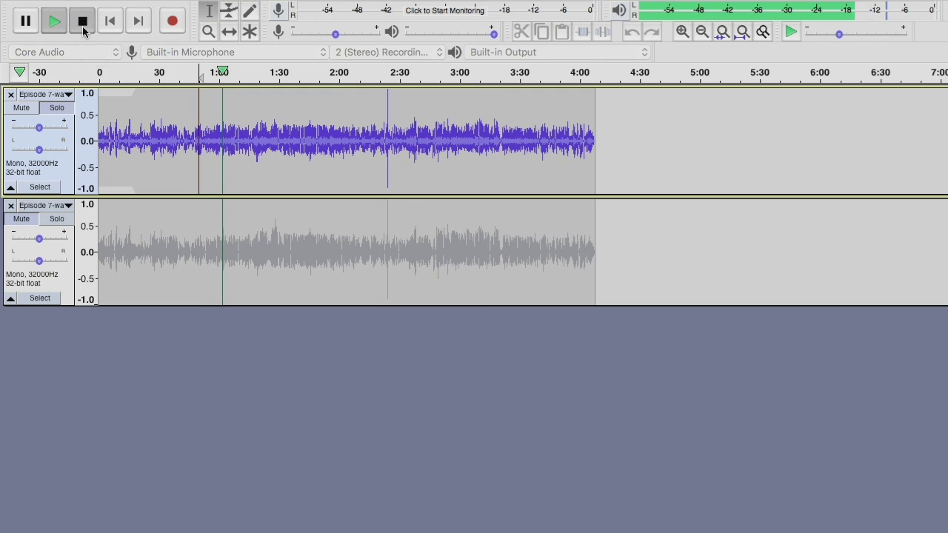
pyautogui.click(669, 248)
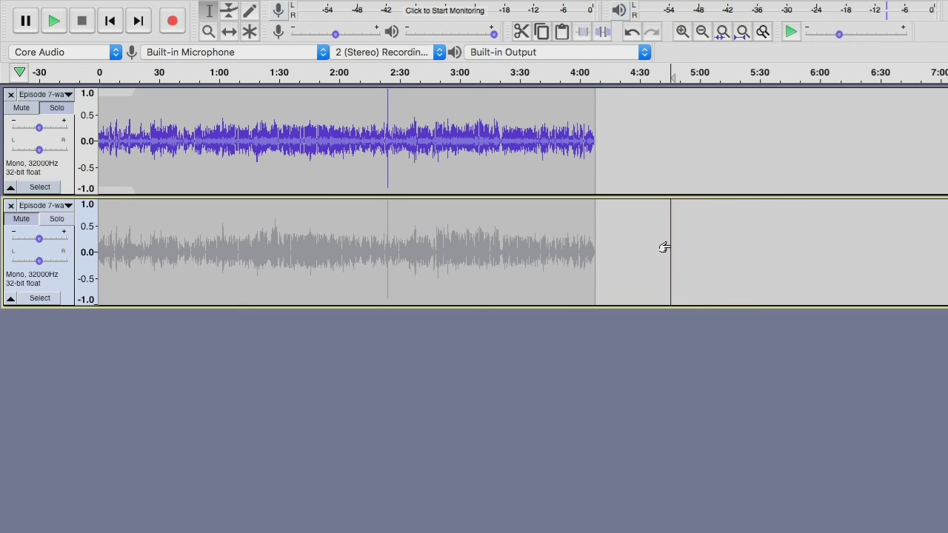